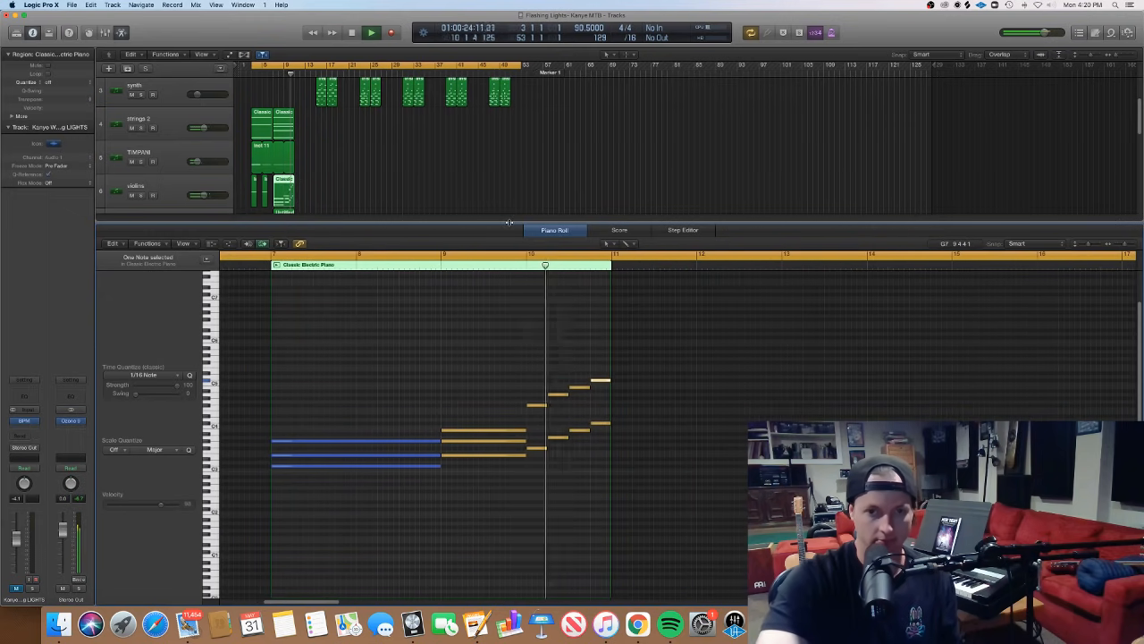
# - Set the VEH1 Soft Kick track volume to about -4.3 dB and the VEH1 Snares & Claps track volume to about -4.8 dB
pyautogui.press('p')
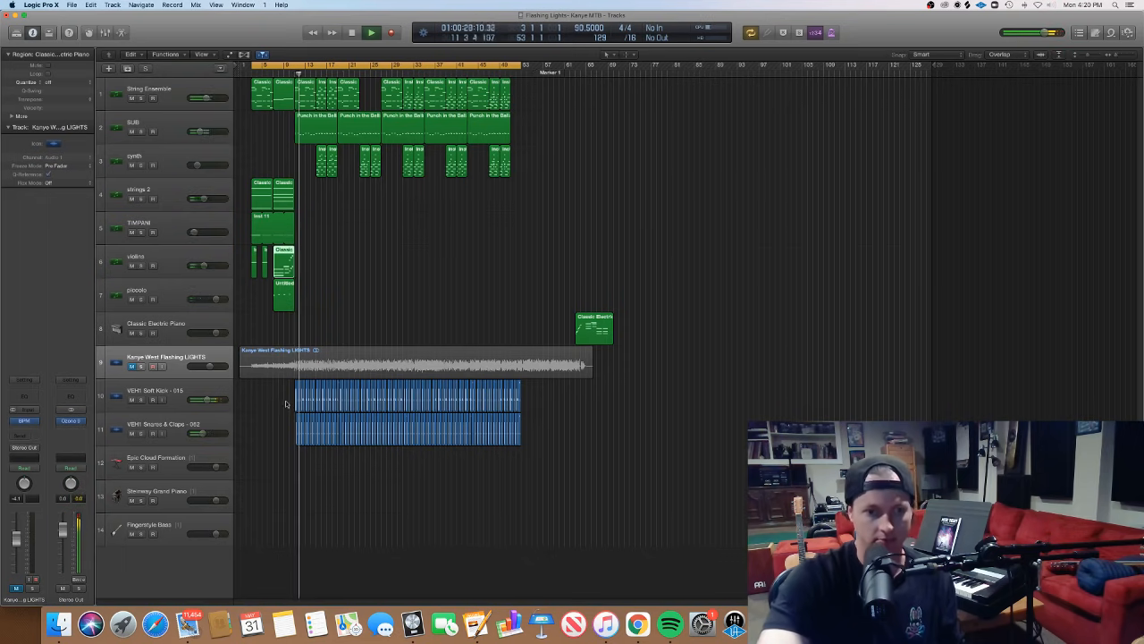
pyautogui.click(207, 400)
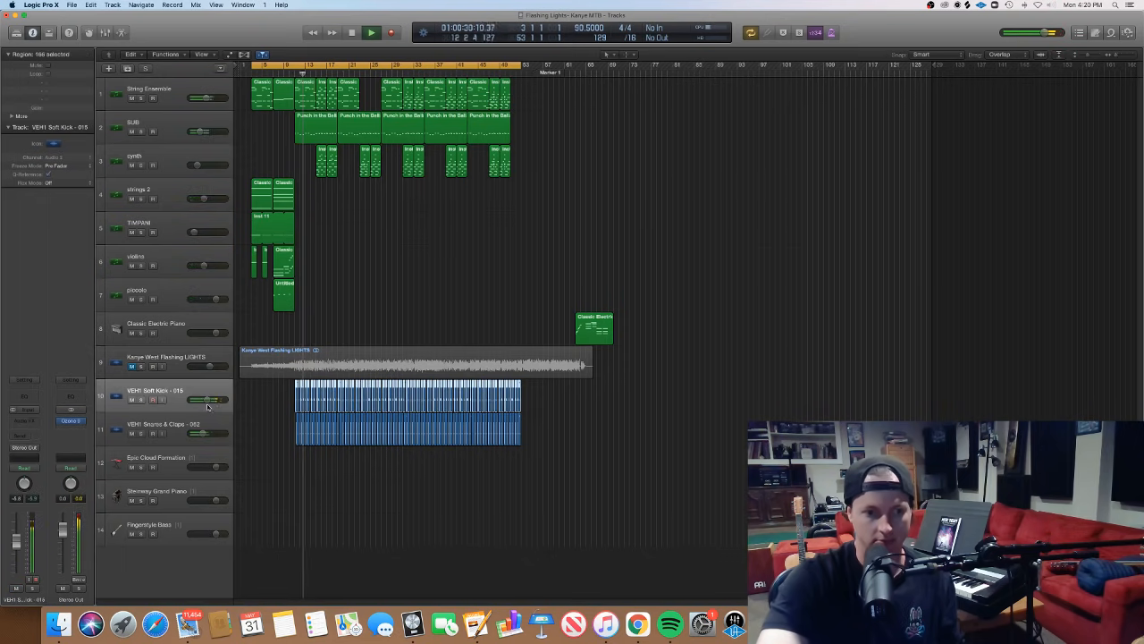
pyautogui.moveTo(205, 408)
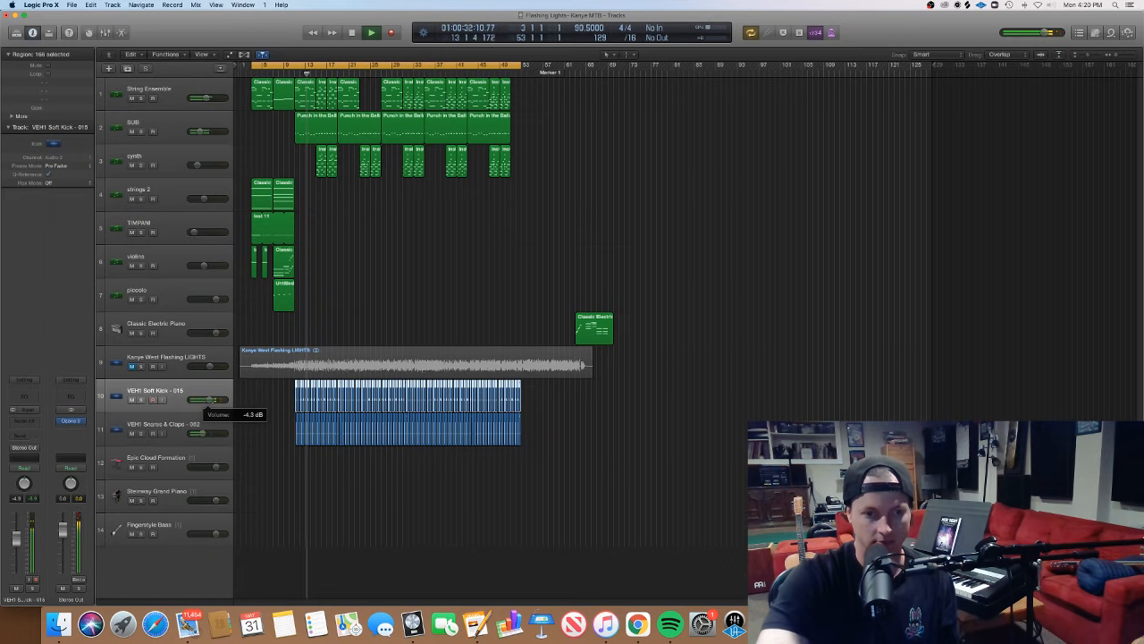
pyautogui.moveTo(206, 434)
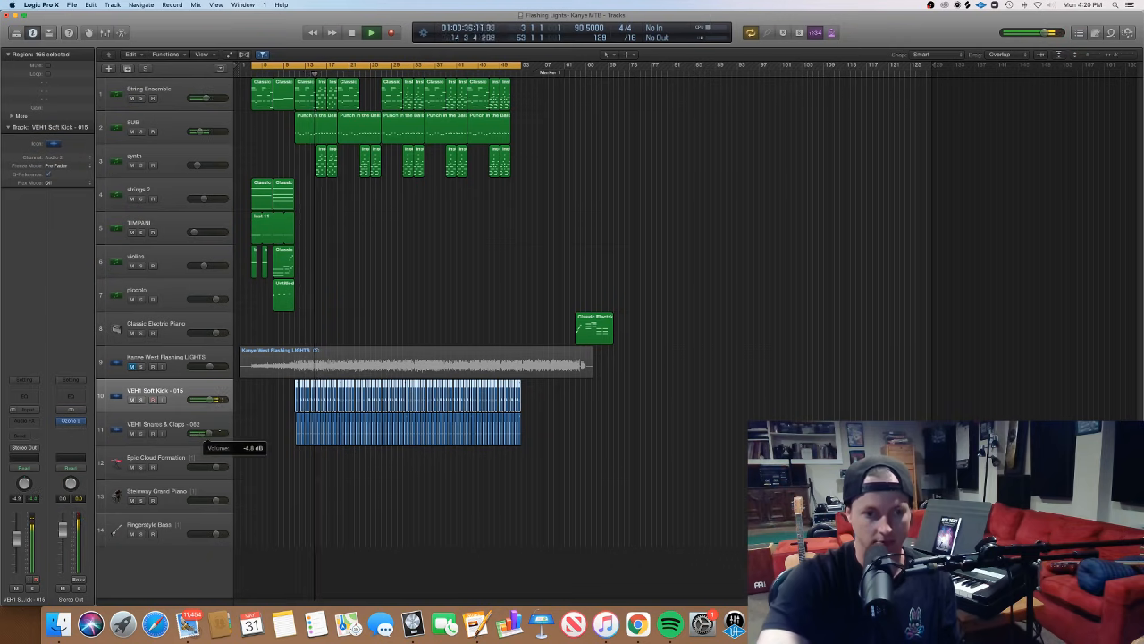
pyautogui.moveTo(208, 433); pyautogui.dragTo(207, 433)
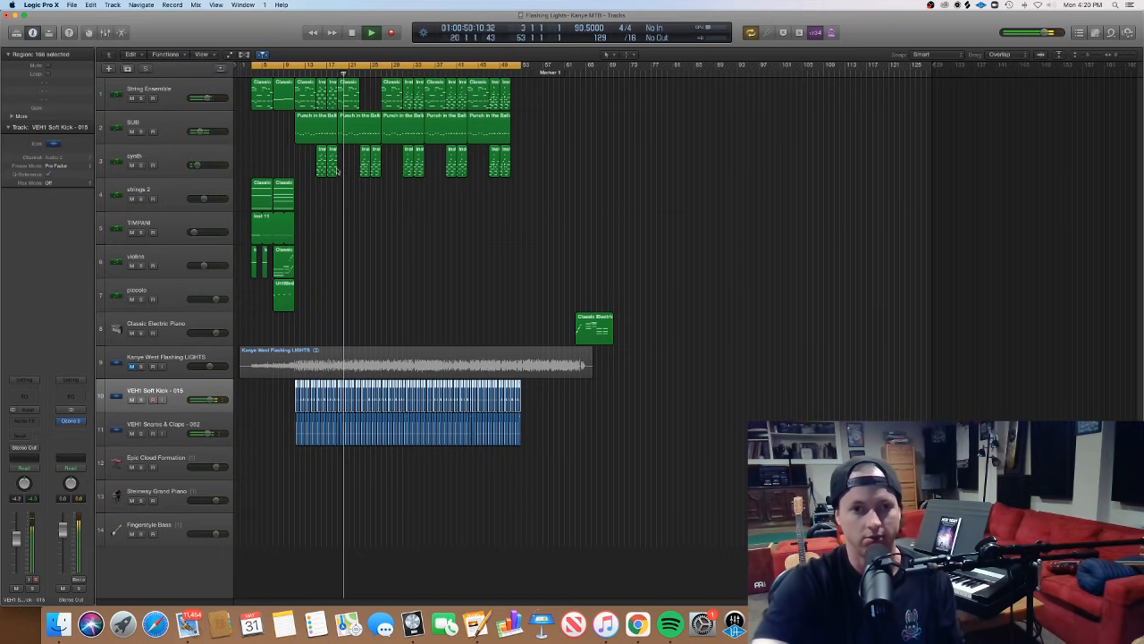
# - Rename all five Punch in the Balls regions on the SUB track after their track, leaving them deselected with the note editor closed
pyautogui.doubleClick(354, 129)
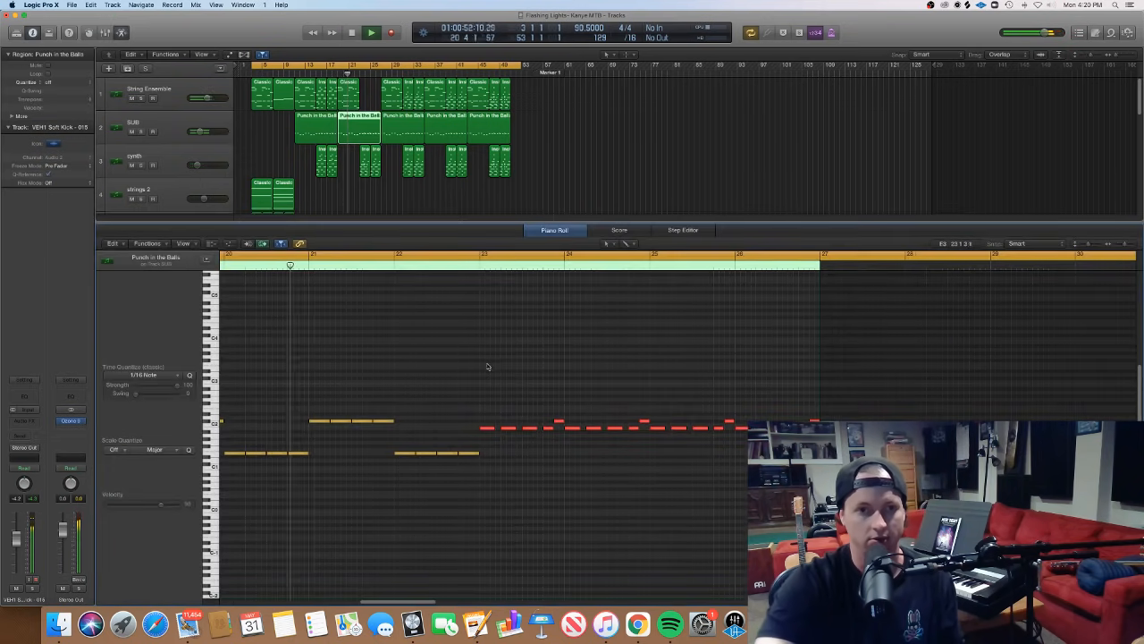
pyautogui.moveTo(574, 134); pyautogui.dragTo(304, 136)
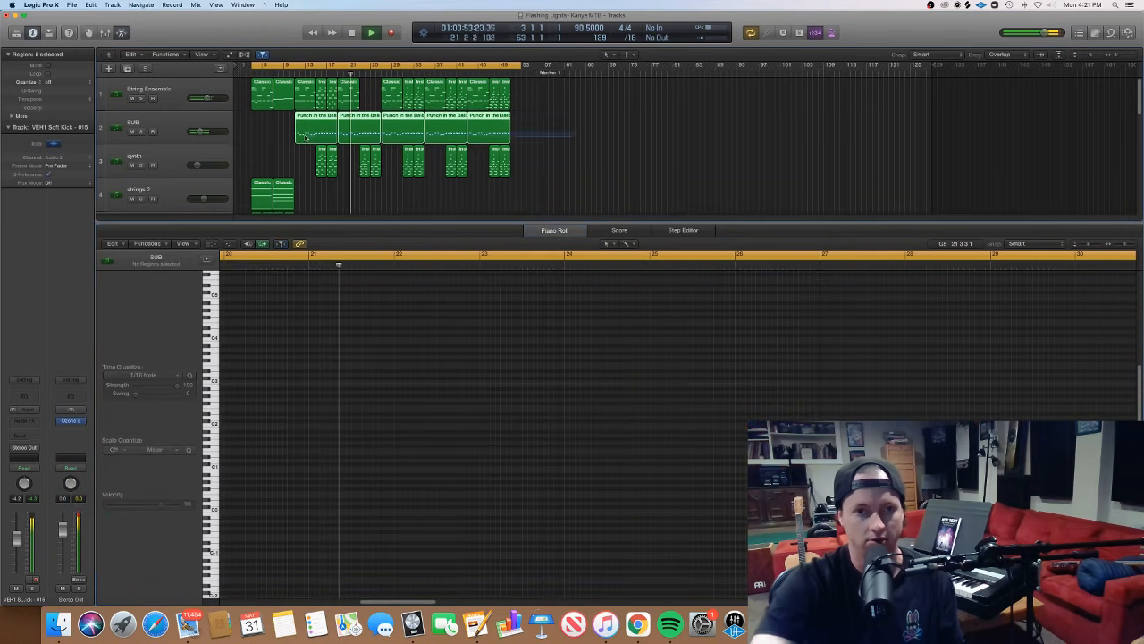
pyautogui.rightClick(306, 135)
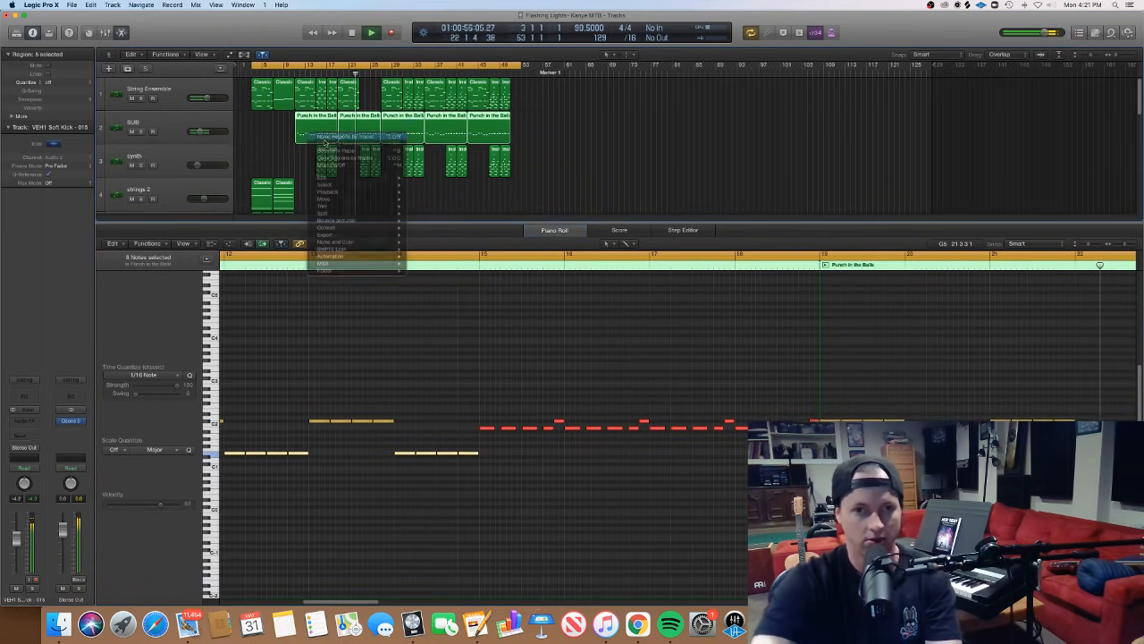
pyautogui.click(344, 135)
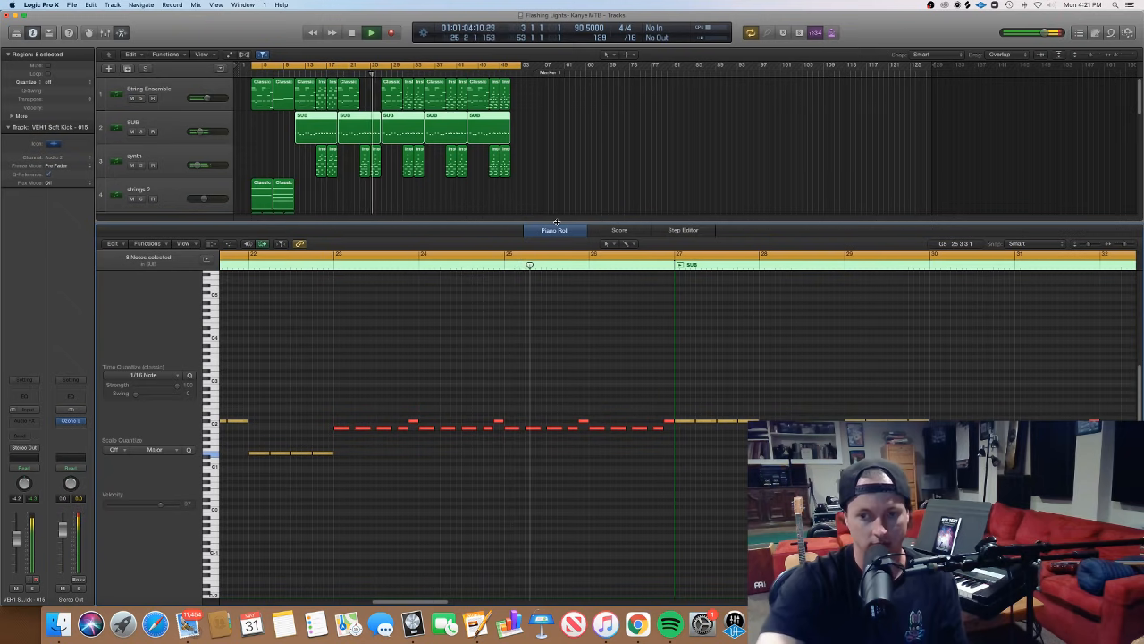
pyautogui.press('e')
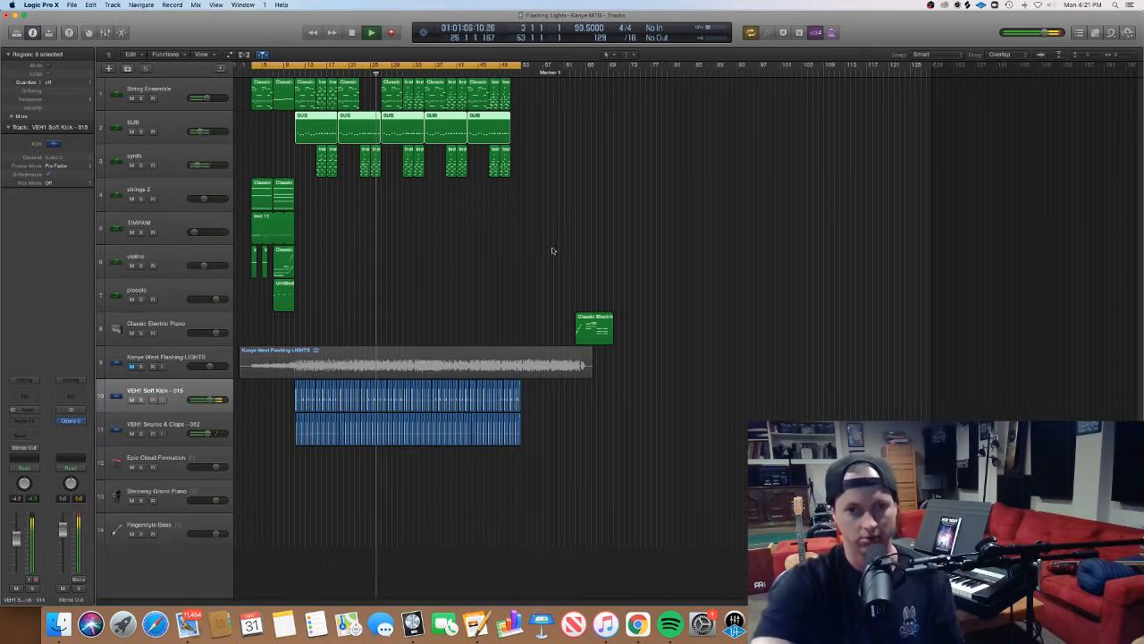
pyautogui.click(523, 273)
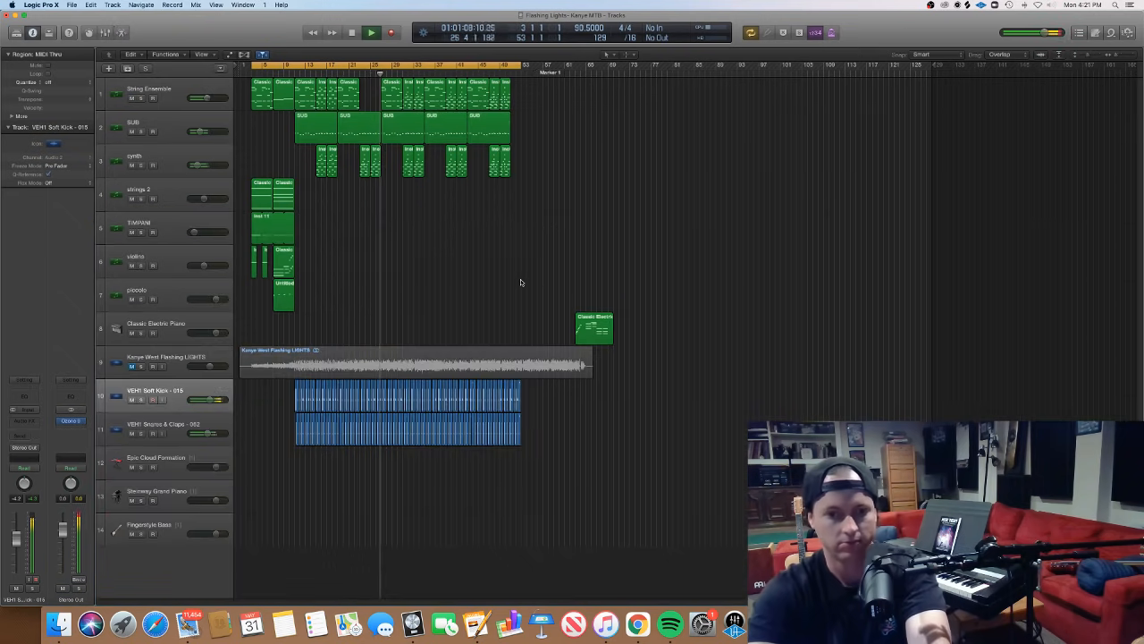
# - Stop playback and move the playhead to about bar 60
pyautogui.press('space')
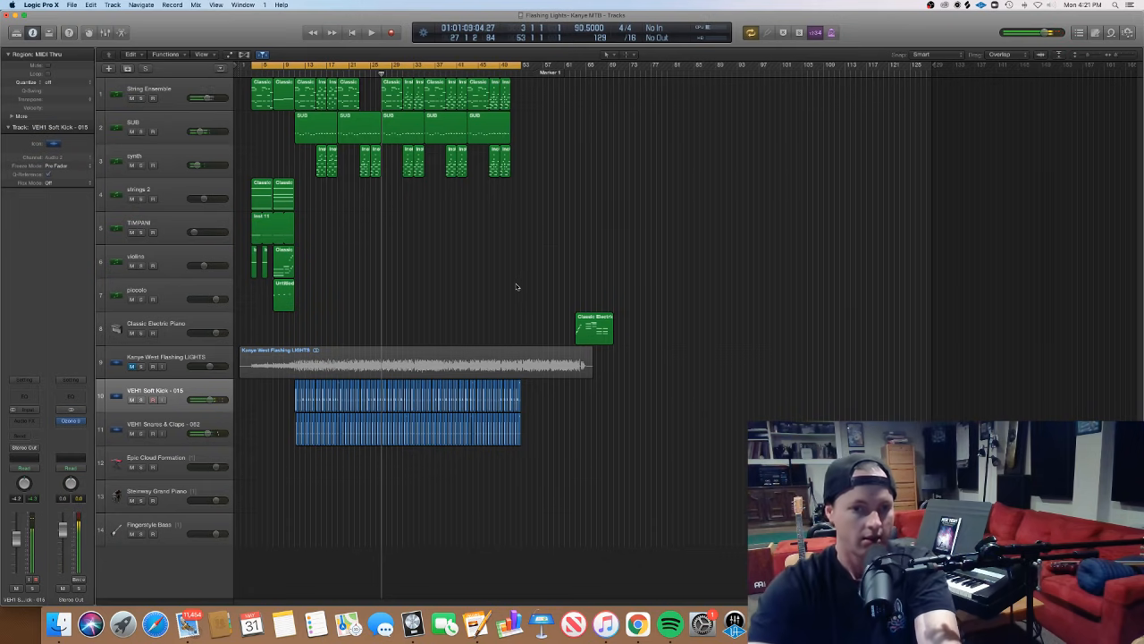
pyautogui.click(533, 71)
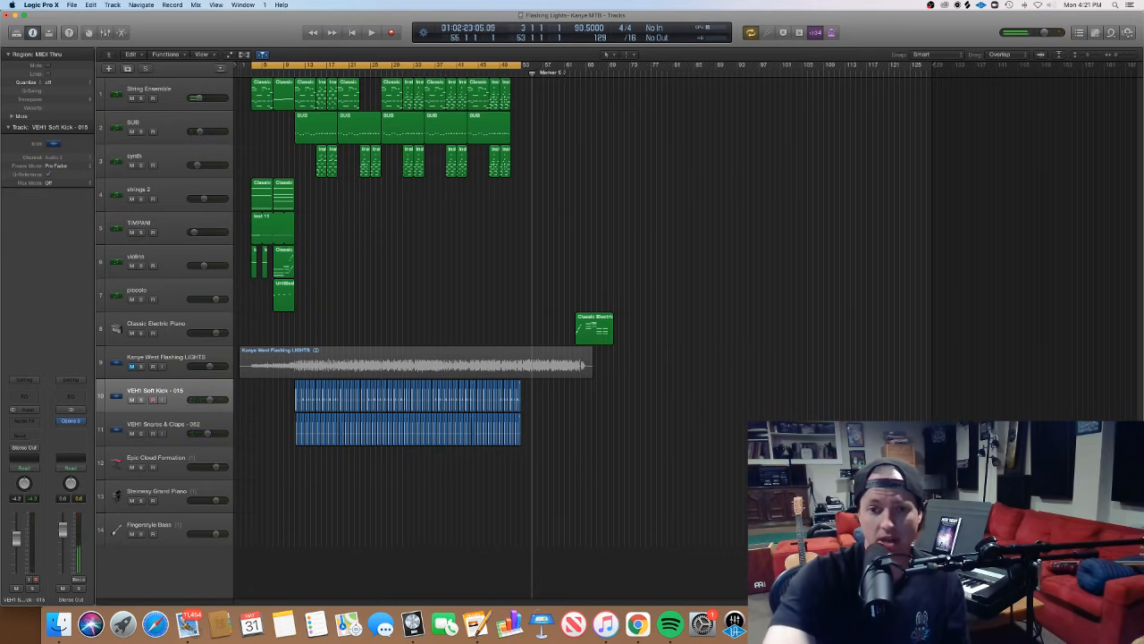
pyautogui.moveTo(533, 72); pyautogui.dragTo(562, 73)
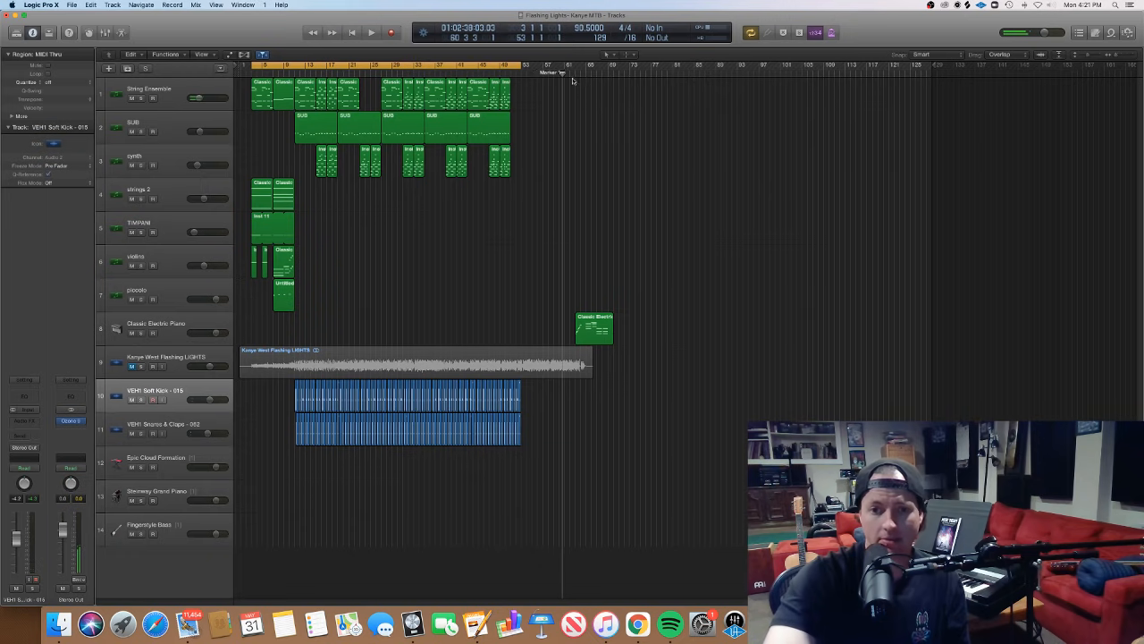
# - Open the Classic Electric Piano region at bar 63 in the Piano Roll and mute the String Ensemble track
pyautogui.click(132, 98)
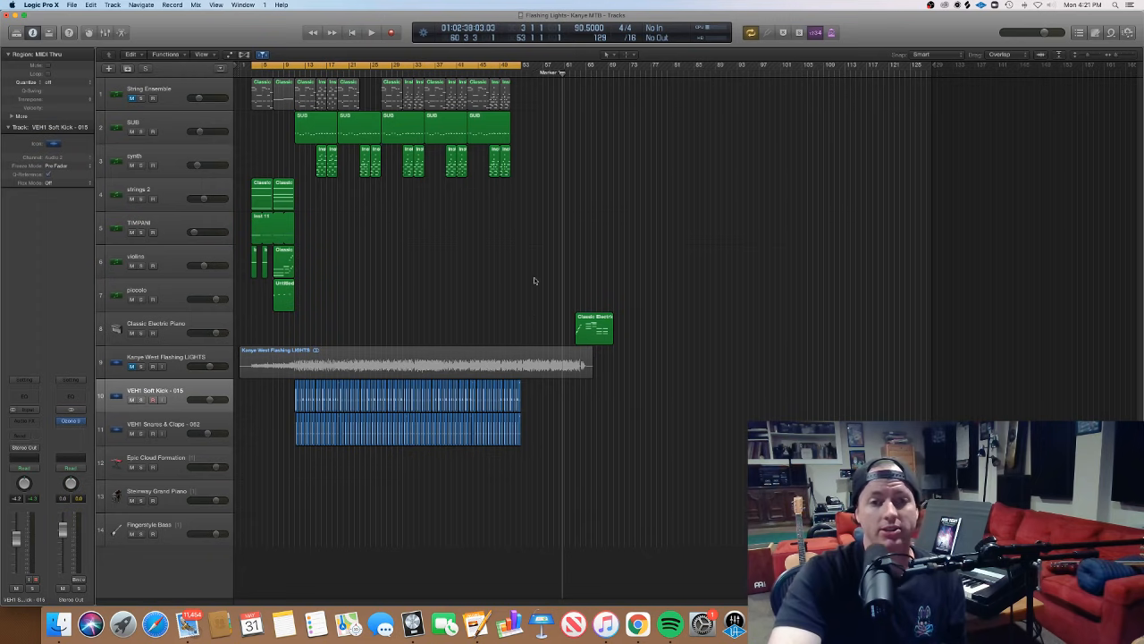
pyautogui.click(133, 98)
pyautogui.doubleClick(605, 338)
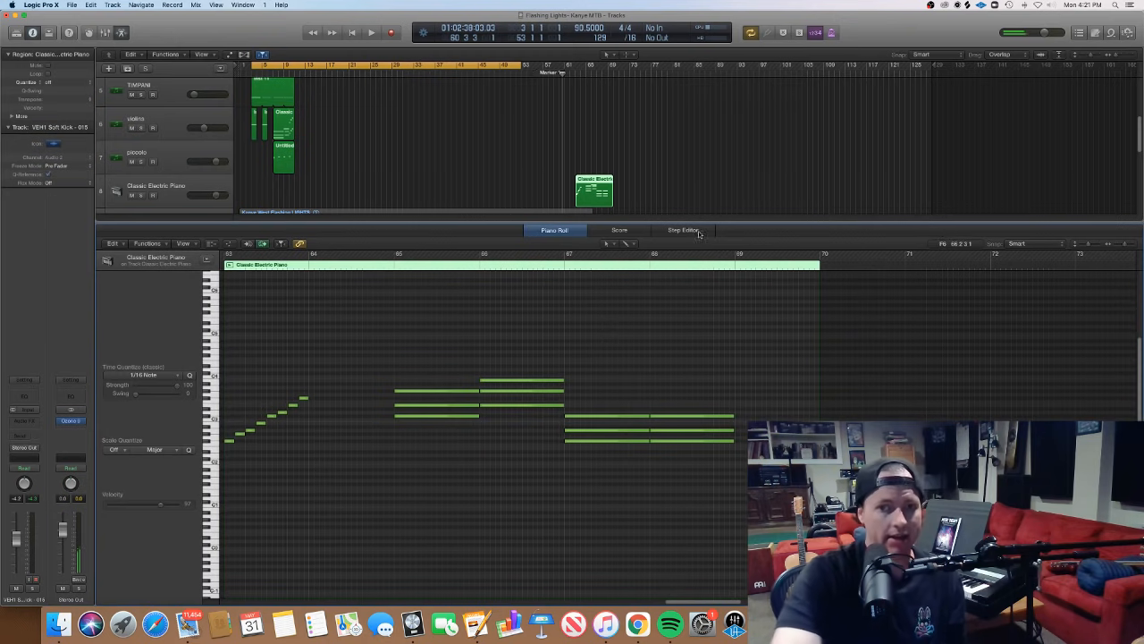
pyautogui.moveTo(1140, 150); pyautogui.dragTo(1133, 75)
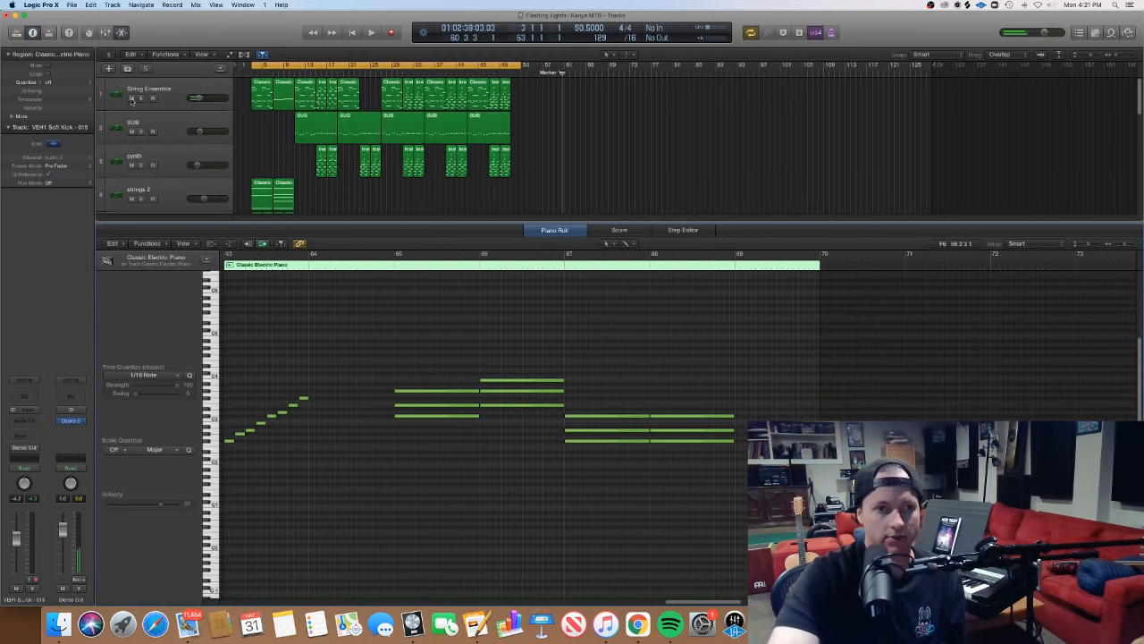
pyautogui.click(131, 98)
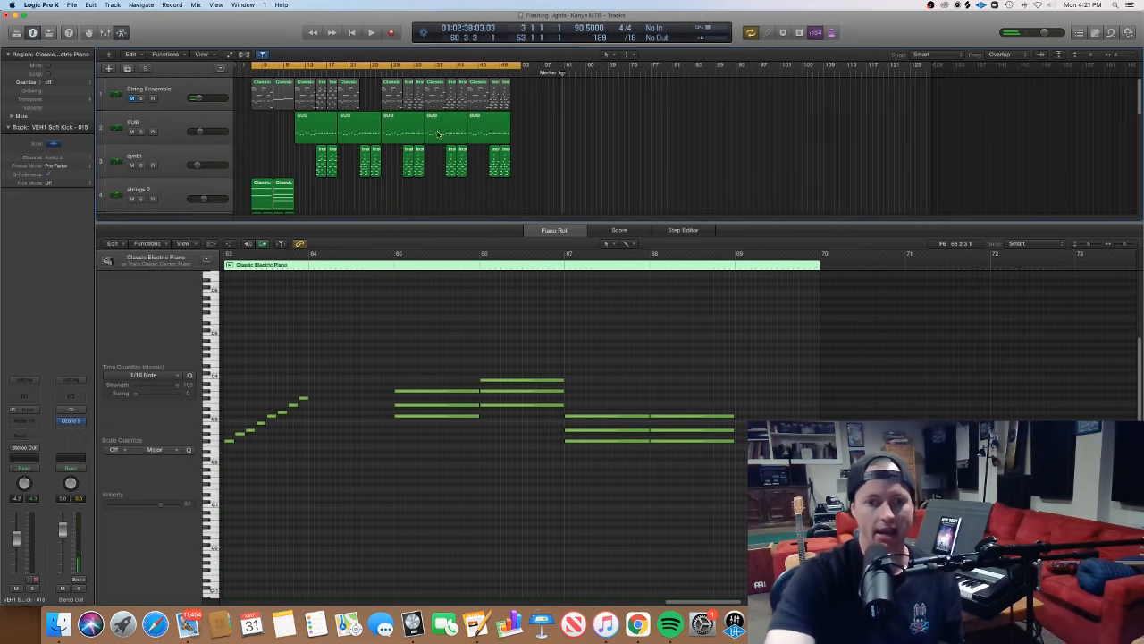
pyautogui.hscroll(-5, 497, 324)
pyautogui.hscroll(4, 503, 330)
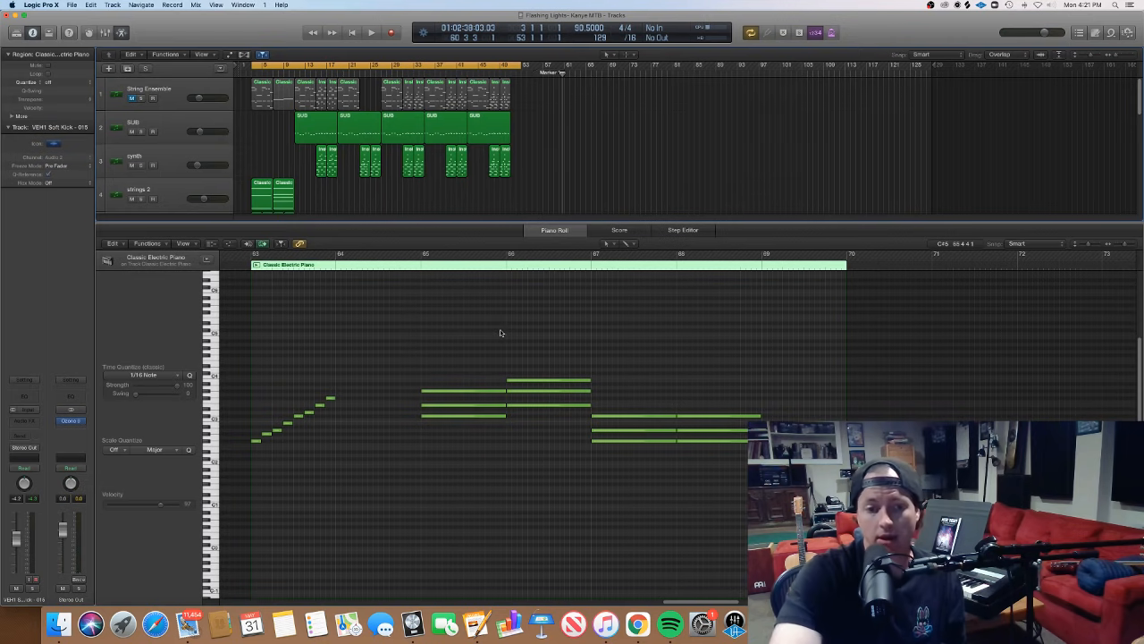
# - Examine the ascending scale notes in bar 63 of the Classic Electric Piano region, auditioning individual notes
pyautogui.click(256, 443)
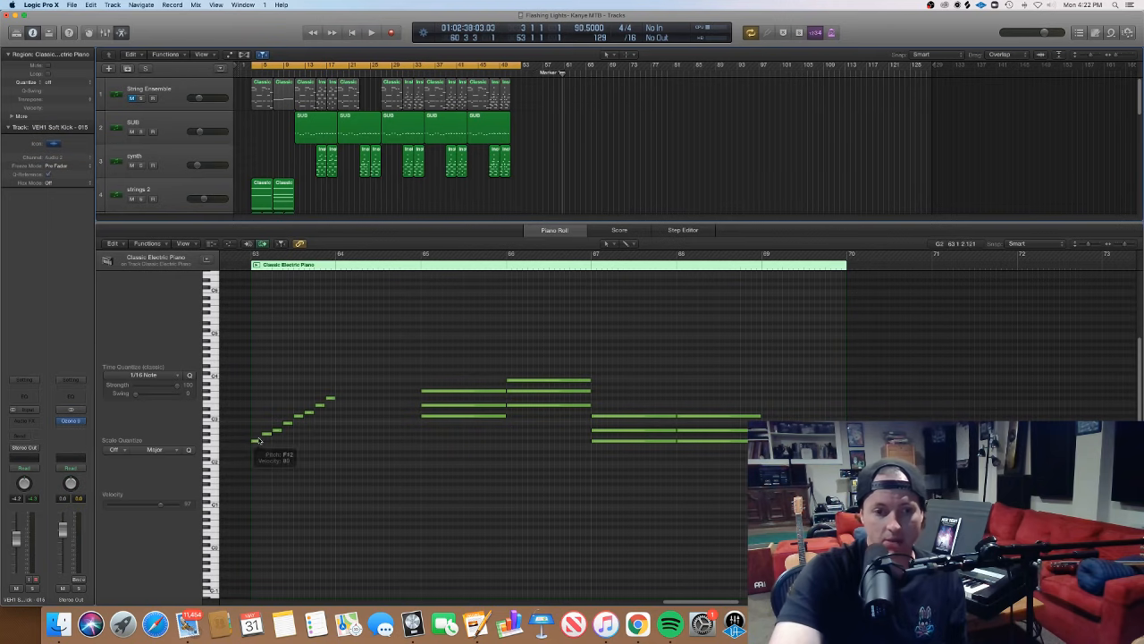
pyautogui.click(309, 413)
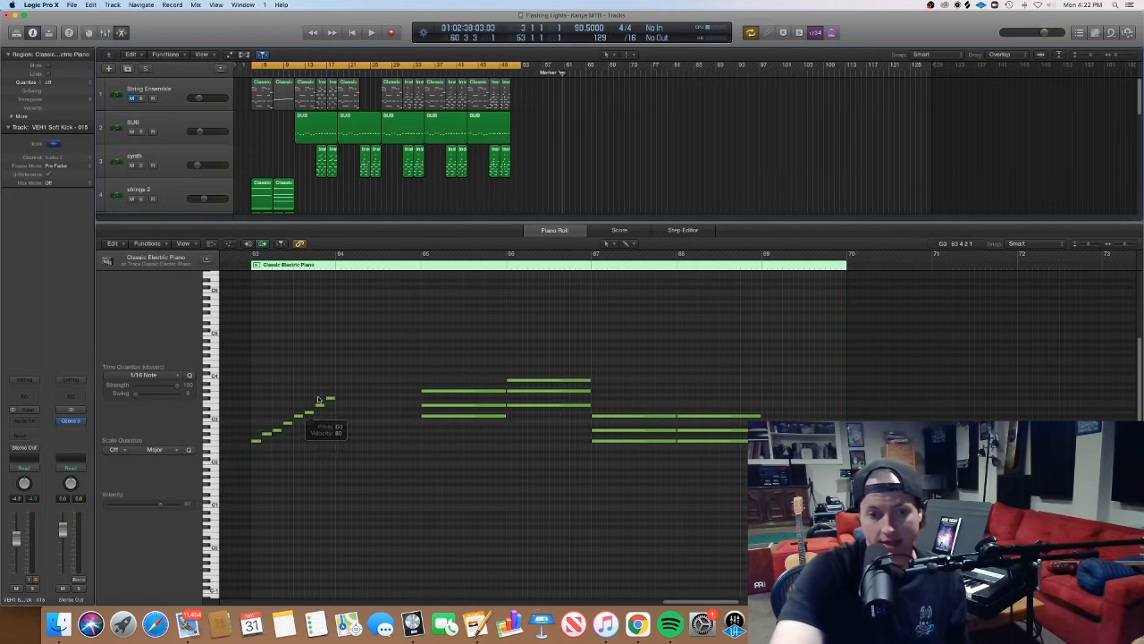
pyautogui.click(329, 401)
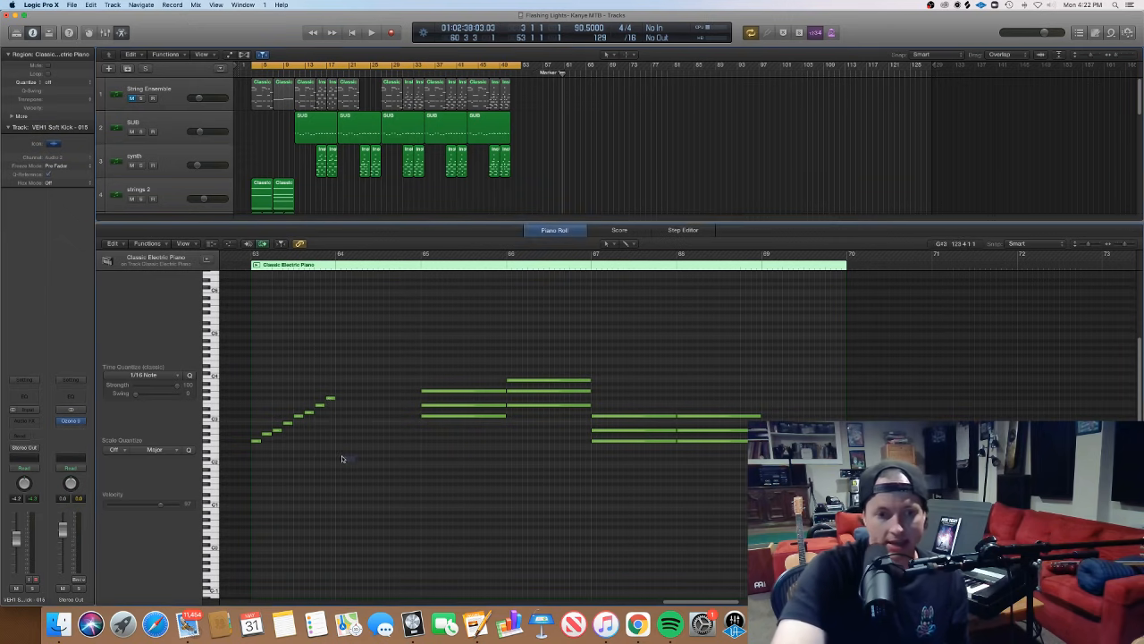
pyautogui.moveTo(339, 459); pyautogui.dragTo(254, 409)
pyautogui.click(352, 430)
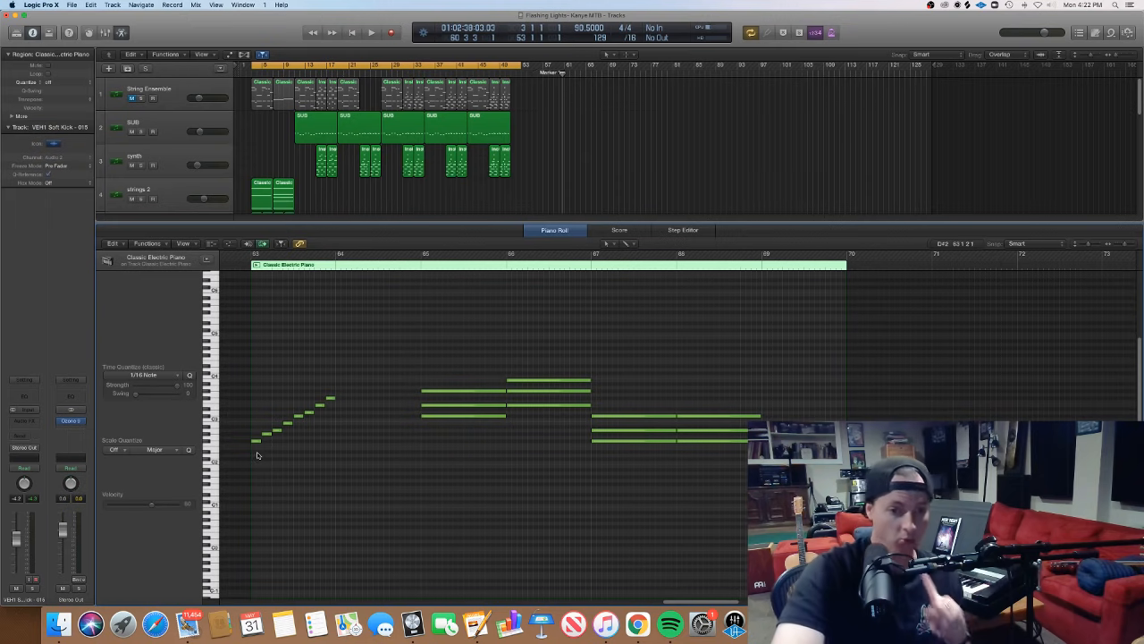
pyautogui.click(308, 412)
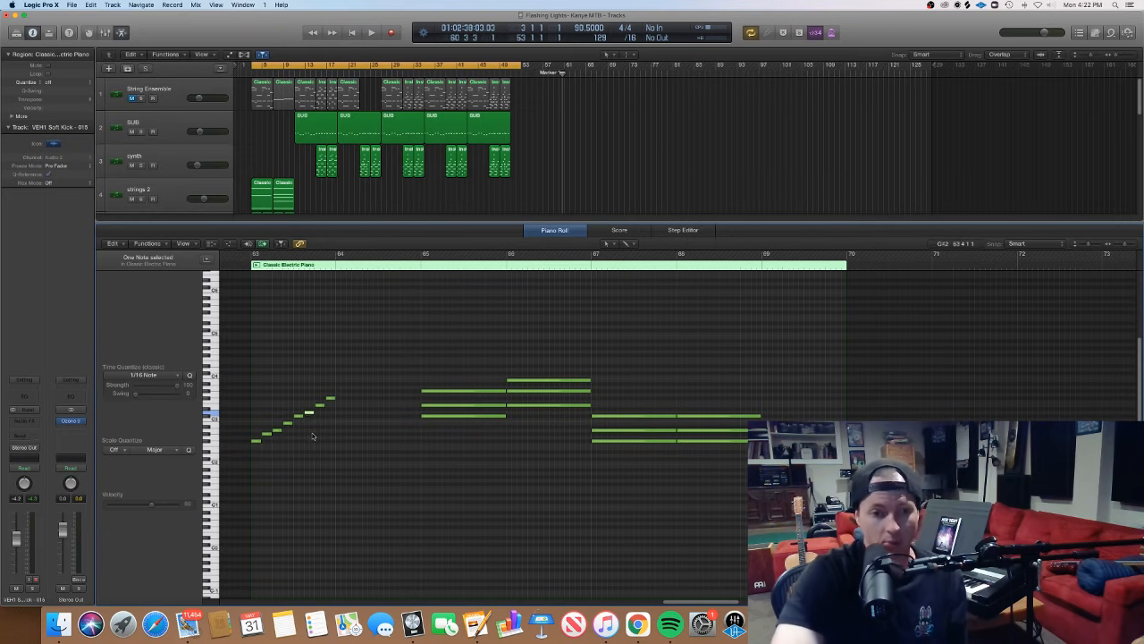
pyautogui.click(310, 422)
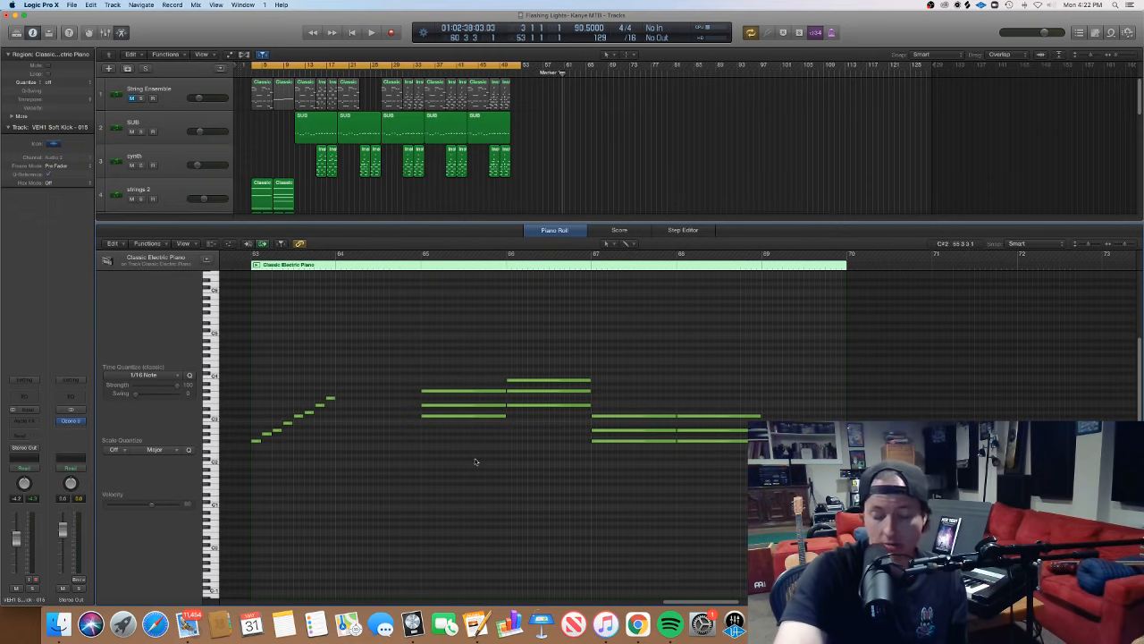
# - Audition the three-note chord at bar 65 as a whole and then each of its notes separately
pyautogui.moveTo(474, 440); pyautogui.dragTo(430, 388)
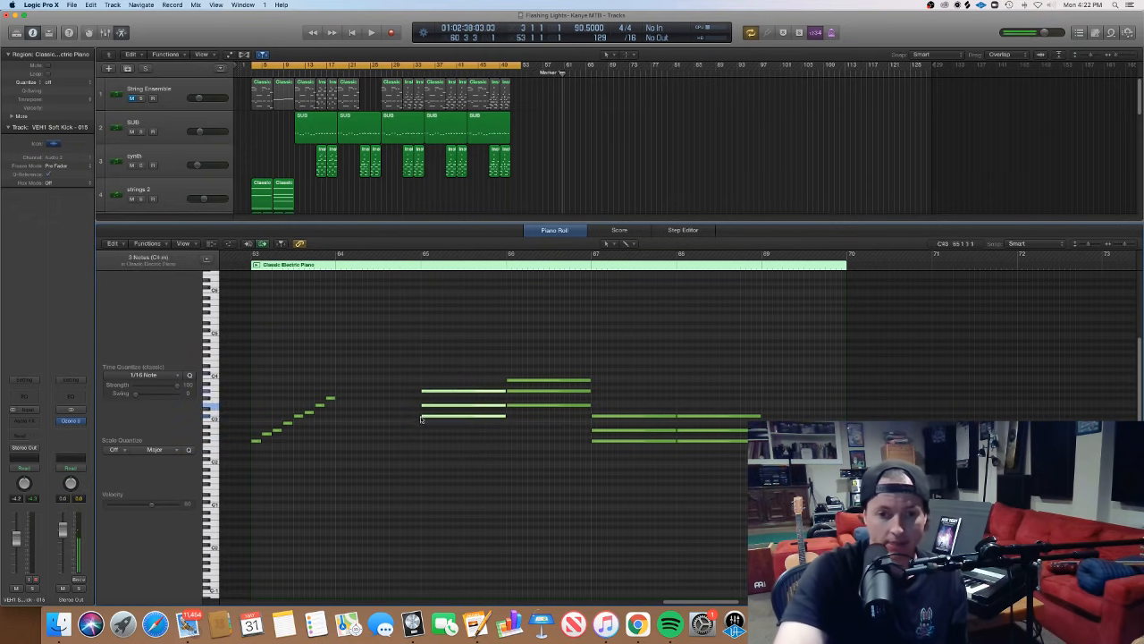
pyautogui.click(431, 416)
pyautogui.click(433, 406)
pyautogui.click(435, 391)
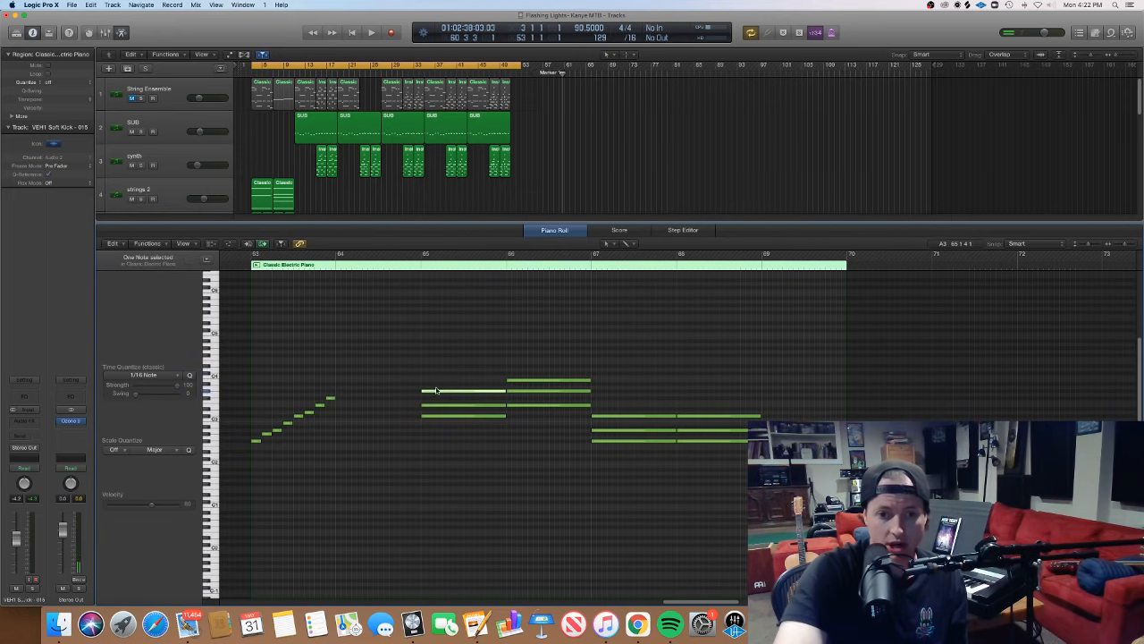
pyautogui.click(433, 425)
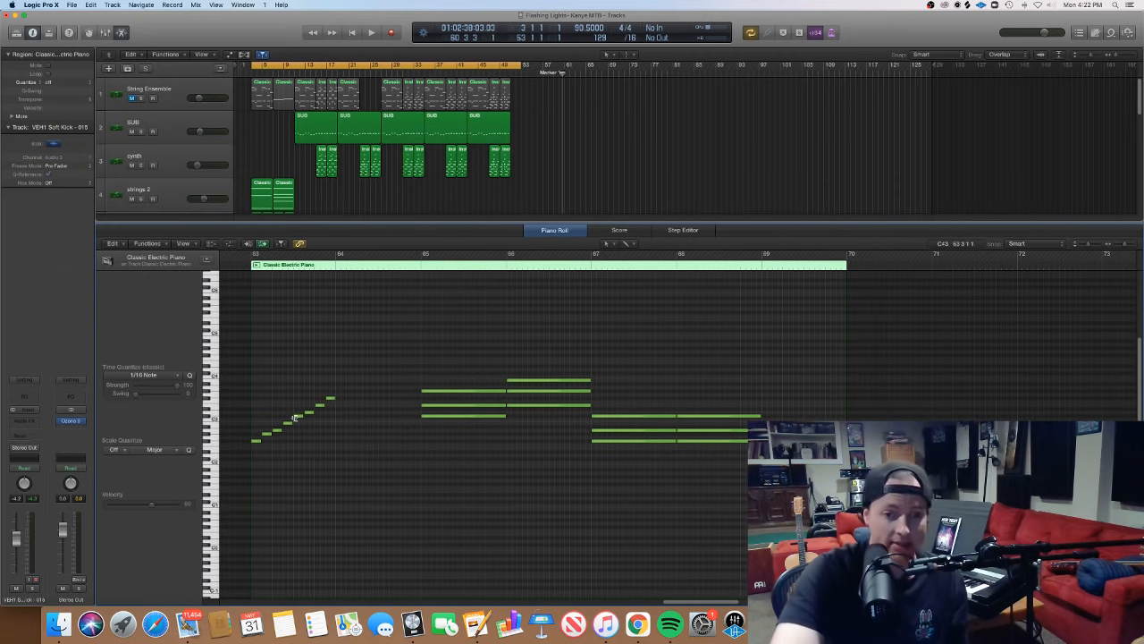
# - Extend the ascending scale with two more short notes at the start of bar 64
pyautogui.click(337, 391)
pyautogui.moveTo(339, 393); pyautogui.dragTo(351, 390)
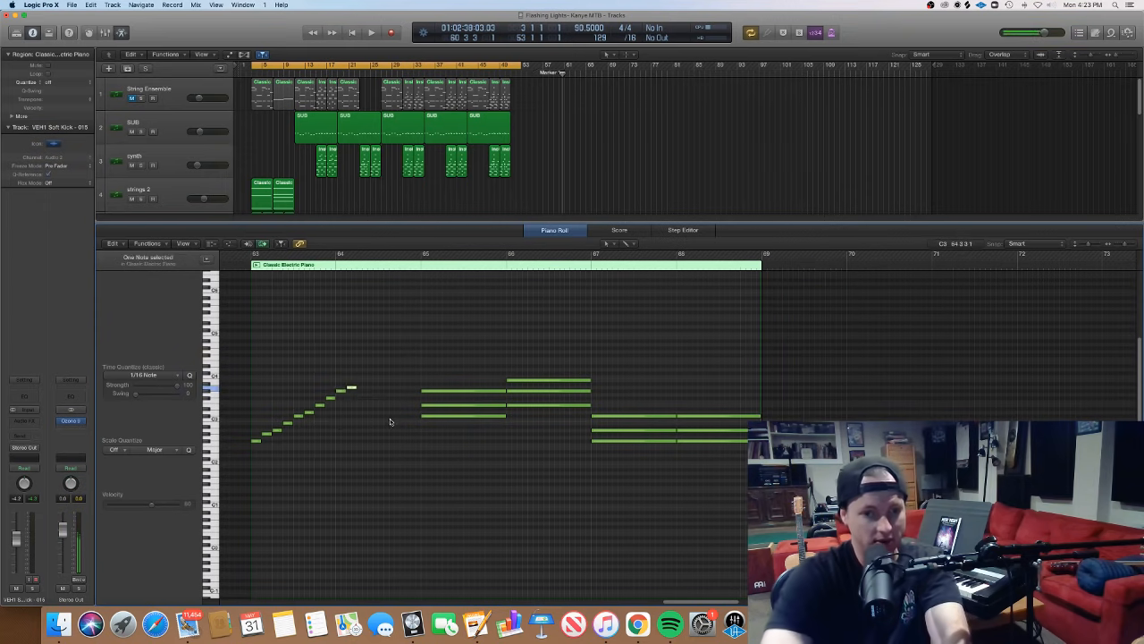
pyautogui.click(325, 426)
# - Select alternate scale notes from the fifth to the ninth and compare them with the chord at bar 65
pyautogui.click(298, 417)
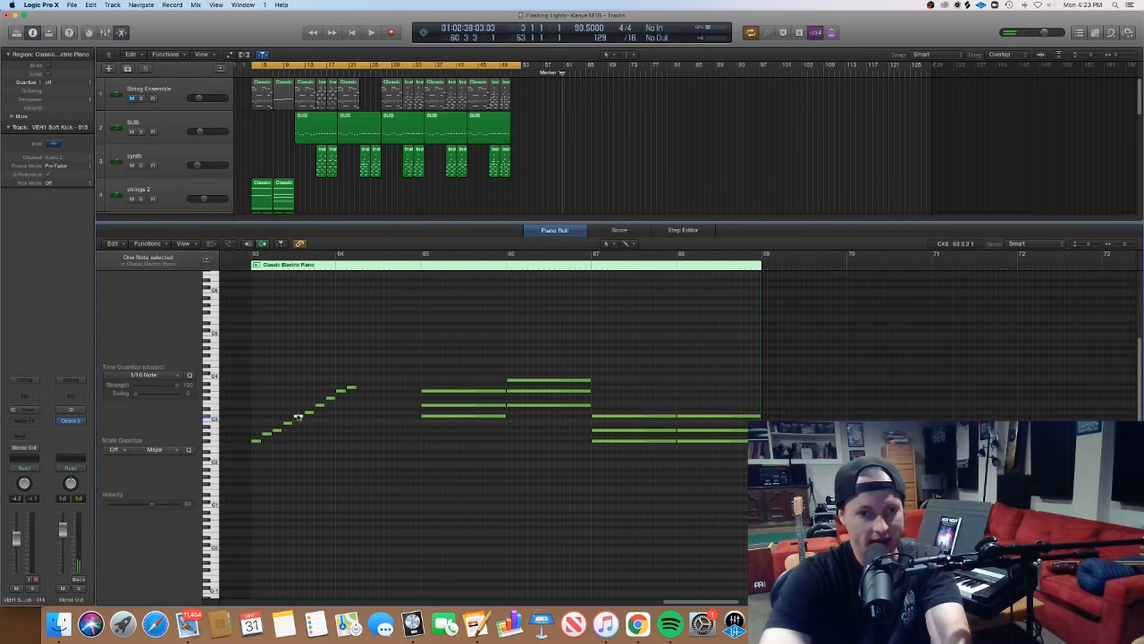
pyautogui.keyDown('shift'); pyautogui.click(320, 406); pyautogui.keyUp('shift')
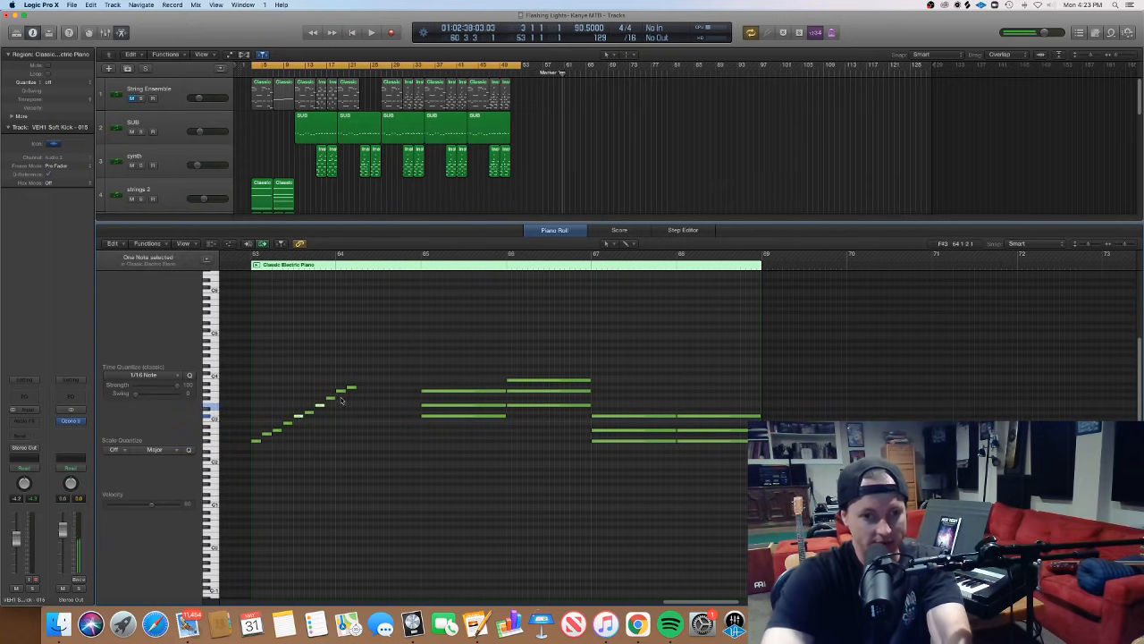
pyautogui.keyDown('shift'); pyautogui.click(341, 391); pyautogui.keyUp('shift')
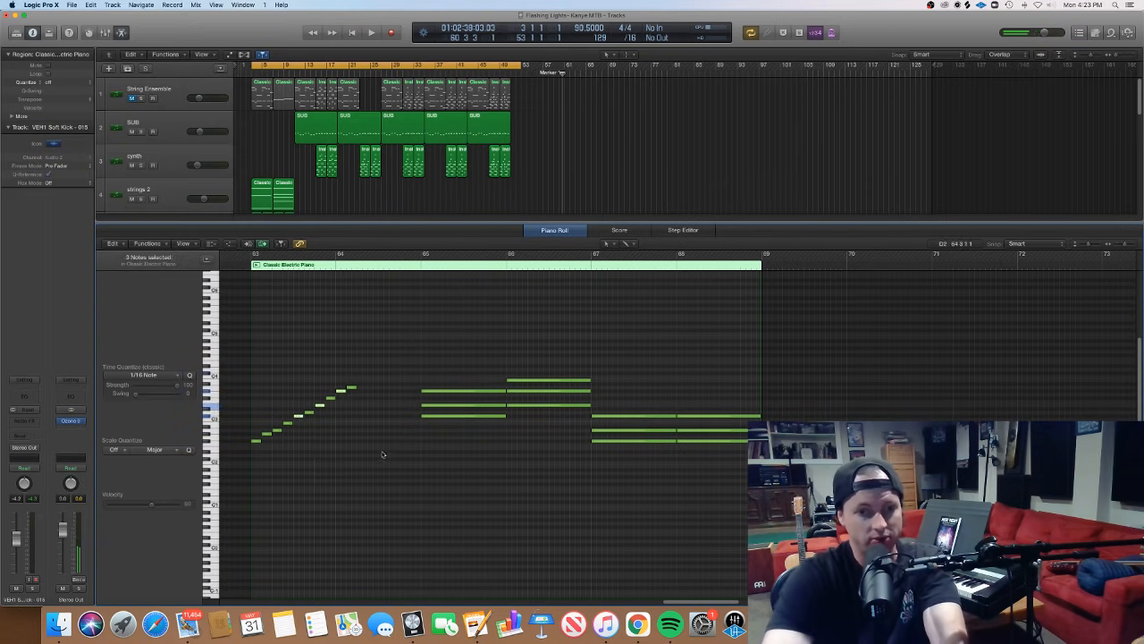
pyautogui.moveTo(409, 447); pyautogui.dragTo(442, 372)
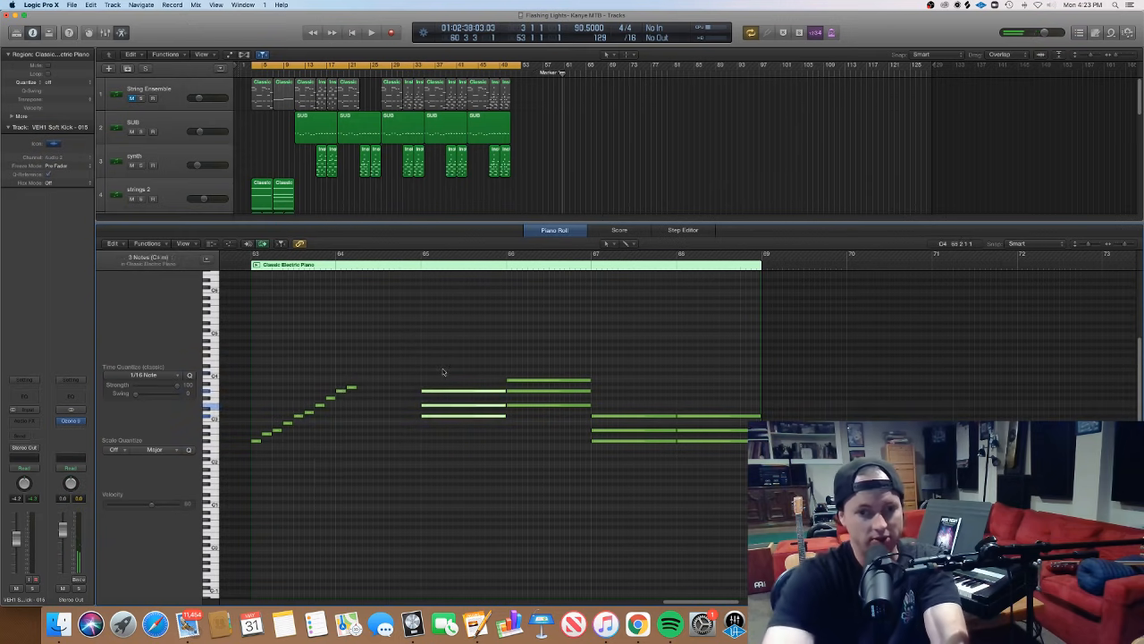
# - Select the three-note chord at bar 66 and extend the ascending scale with two more short notes in bar 64
pyautogui.click(564, 426)
pyautogui.moveTo(566, 434); pyautogui.dragTo(562, 352)
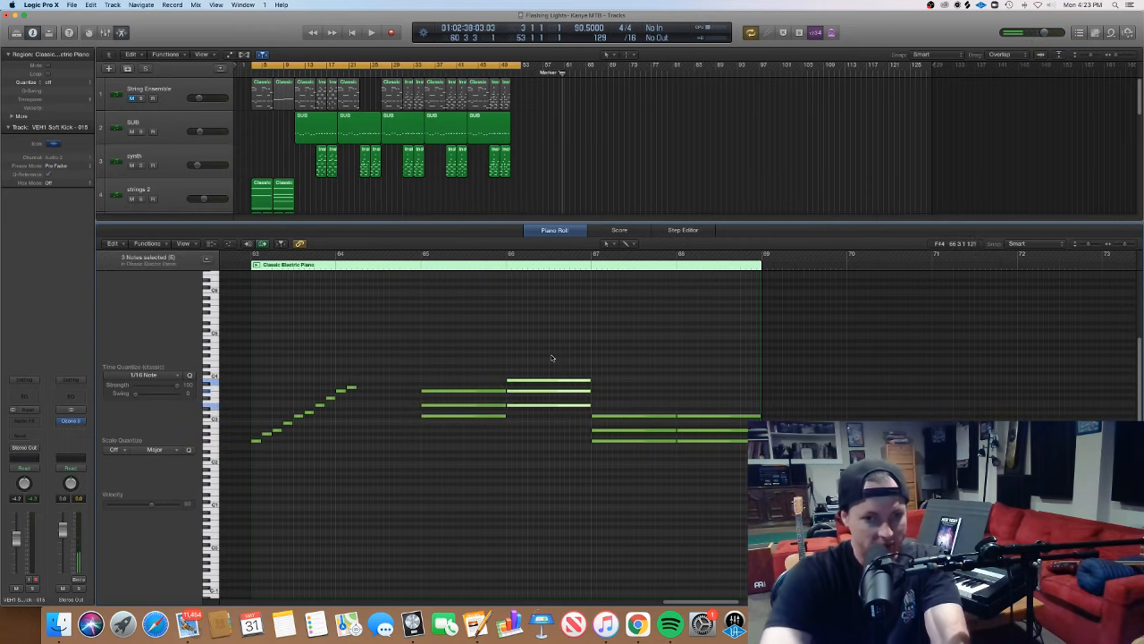
pyautogui.click(362, 381)
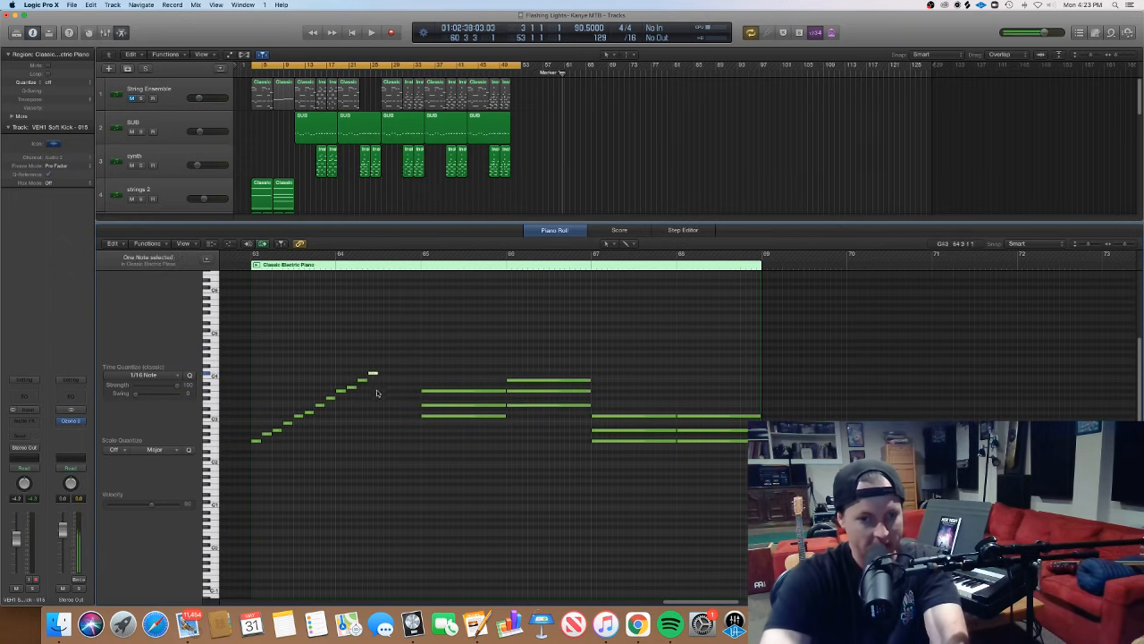
# - Select alternate scale notes to match against the bar 66 chord, and select the three-note chord at bar 67
pyautogui.moveTo(322, 414); pyautogui.dragTo(323, 400)
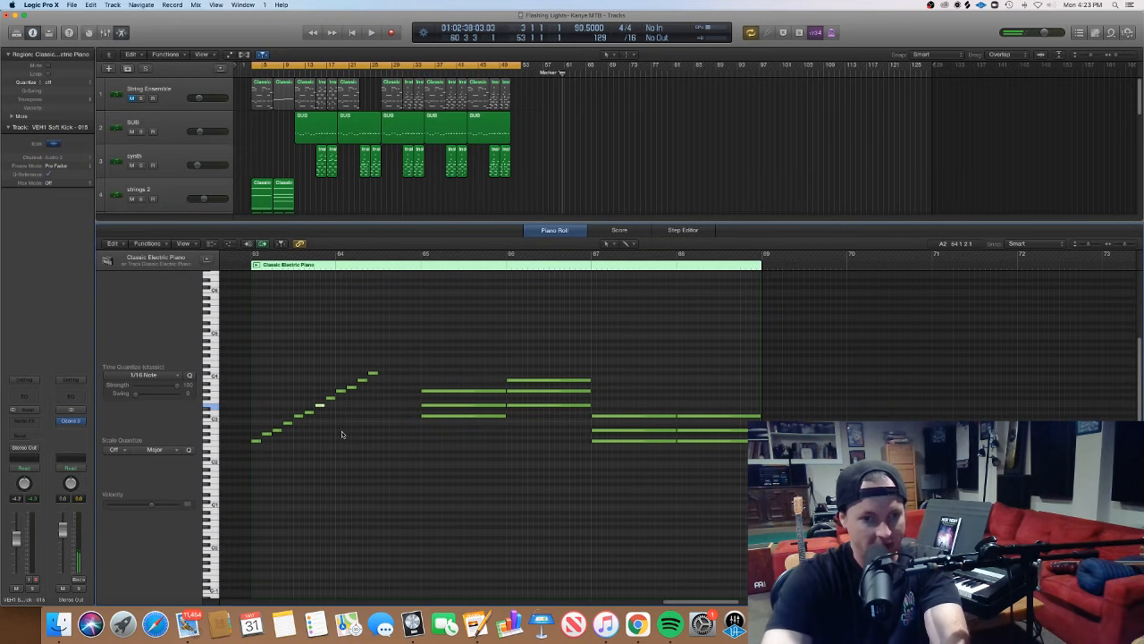
pyautogui.keyDown('shift'); pyautogui.click(362, 381); pyautogui.keyUp('shift')
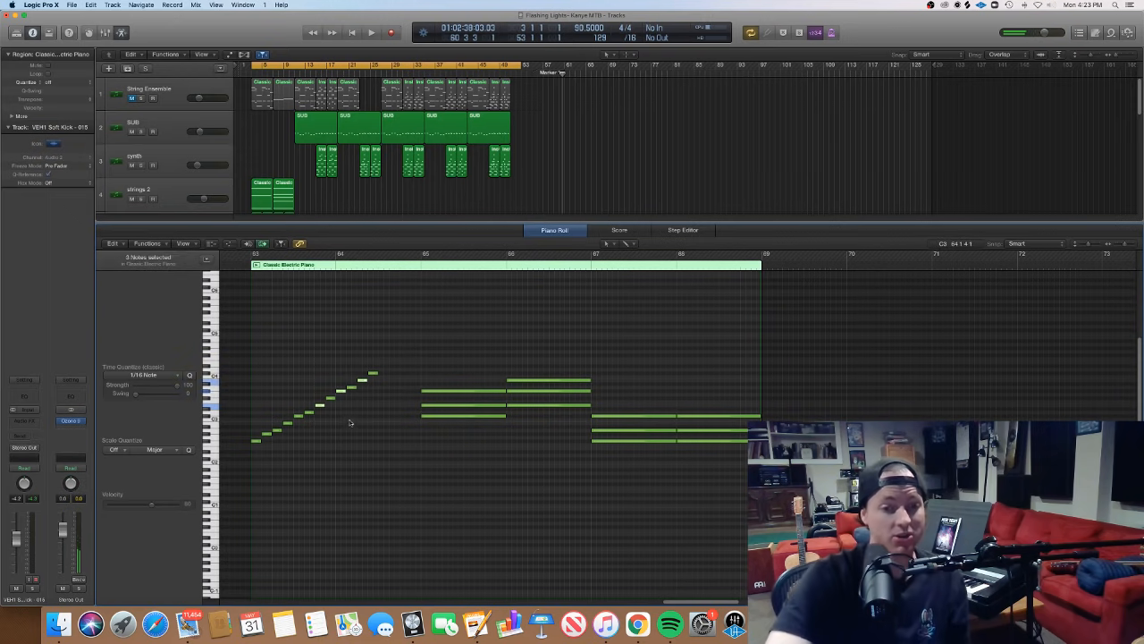
pyautogui.moveTo(603, 447); pyautogui.dragTo(605, 393)
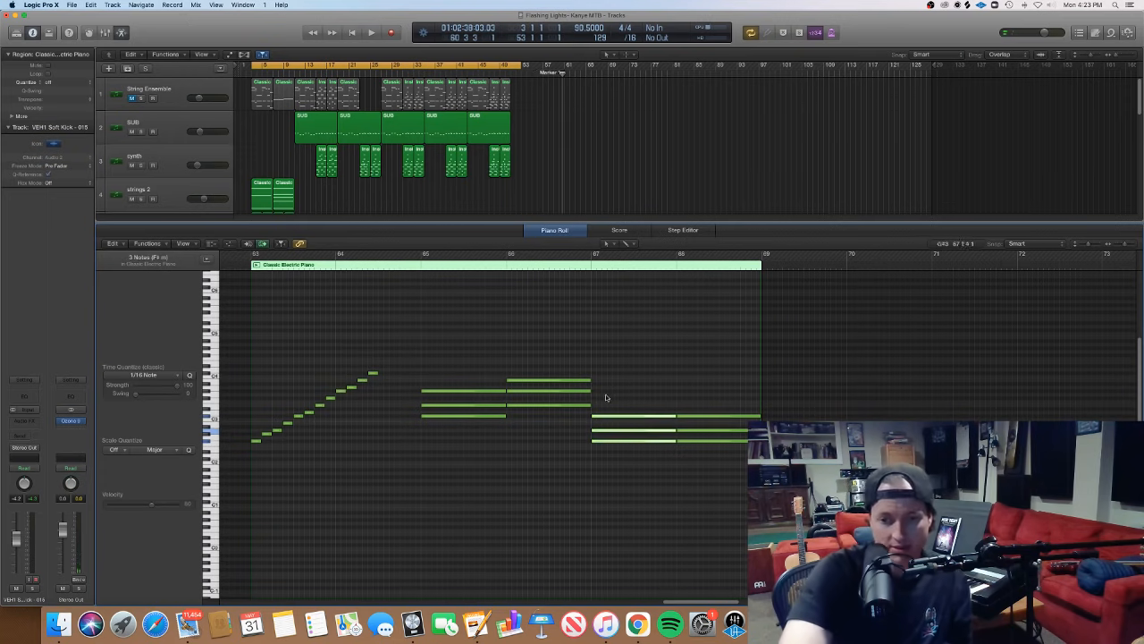
# - Play the chords from just before bar 65, set the cycle range to bars 63 through 69, and stop playback
pyautogui.click(415, 265)
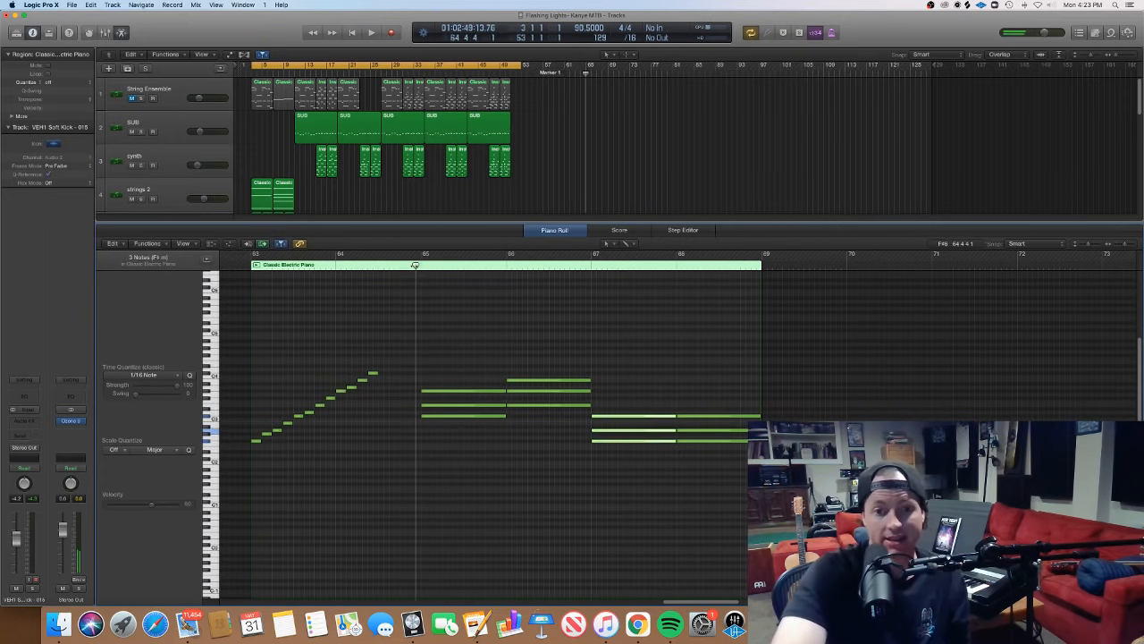
pyautogui.press('space')
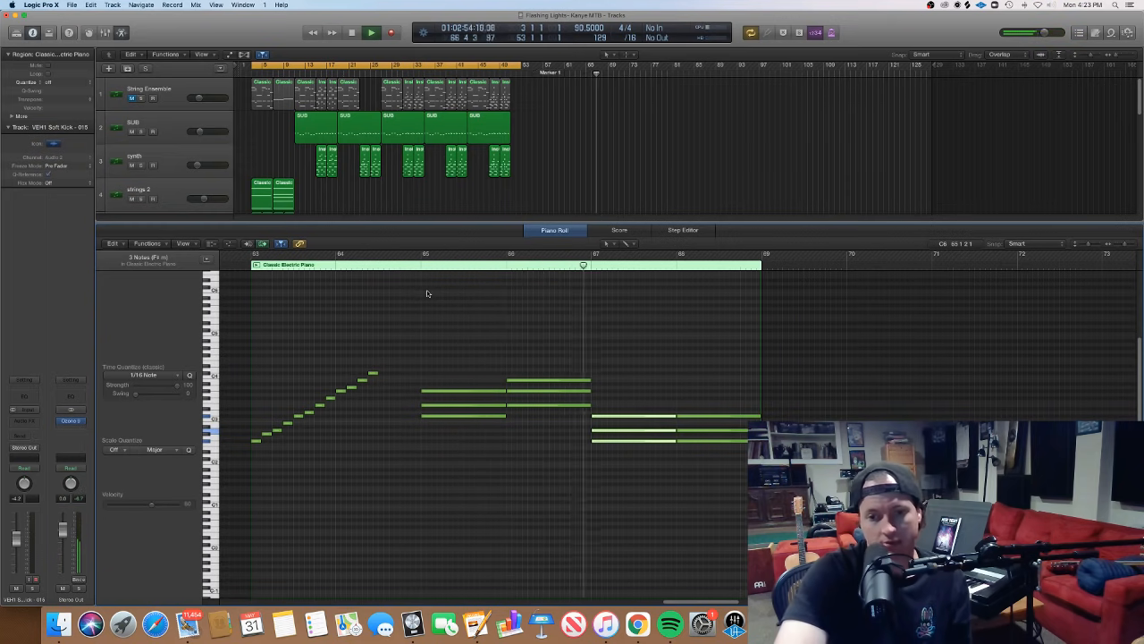
pyautogui.moveTo(253, 255); pyautogui.dragTo(765, 290)
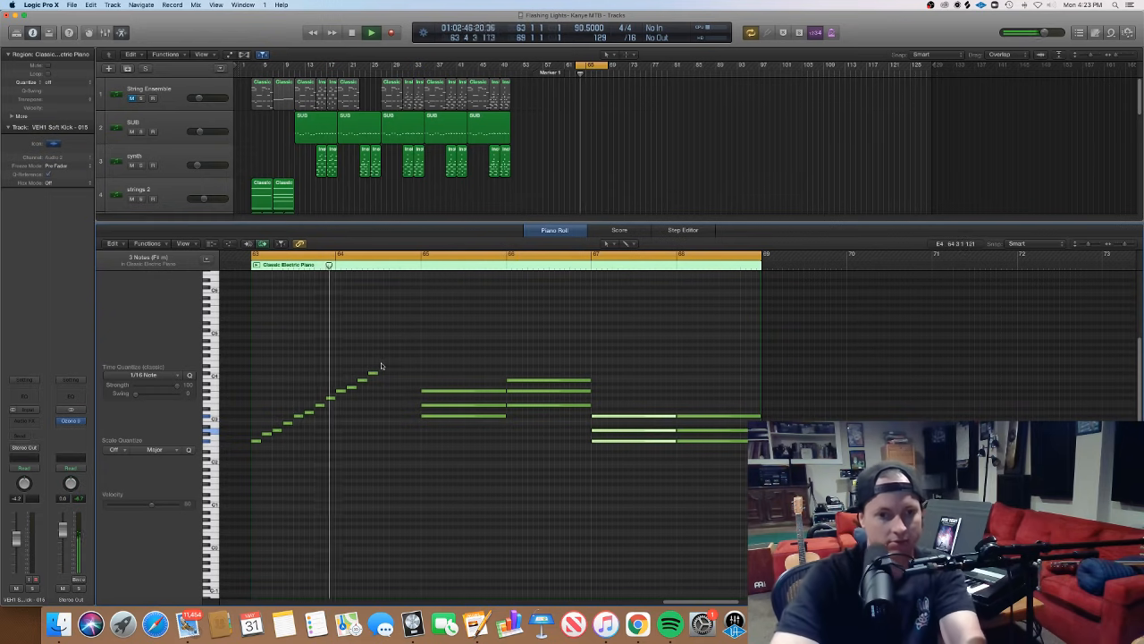
pyautogui.press('space')
pyautogui.click(384, 407)
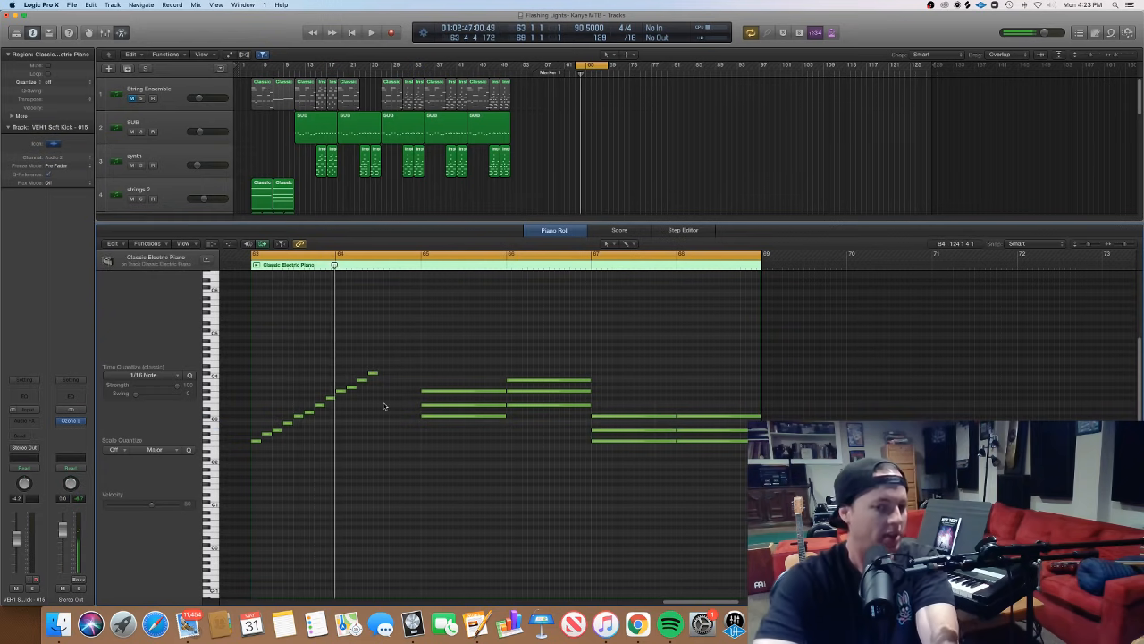
# - Select the first eight notes of the ascending scale in bar 63 and close the Piano Roll
pyautogui.moveTo(314, 457); pyautogui.dragTo(299, 383)
pyautogui.moveTo(244, 459); pyautogui.dragTo(335, 384)
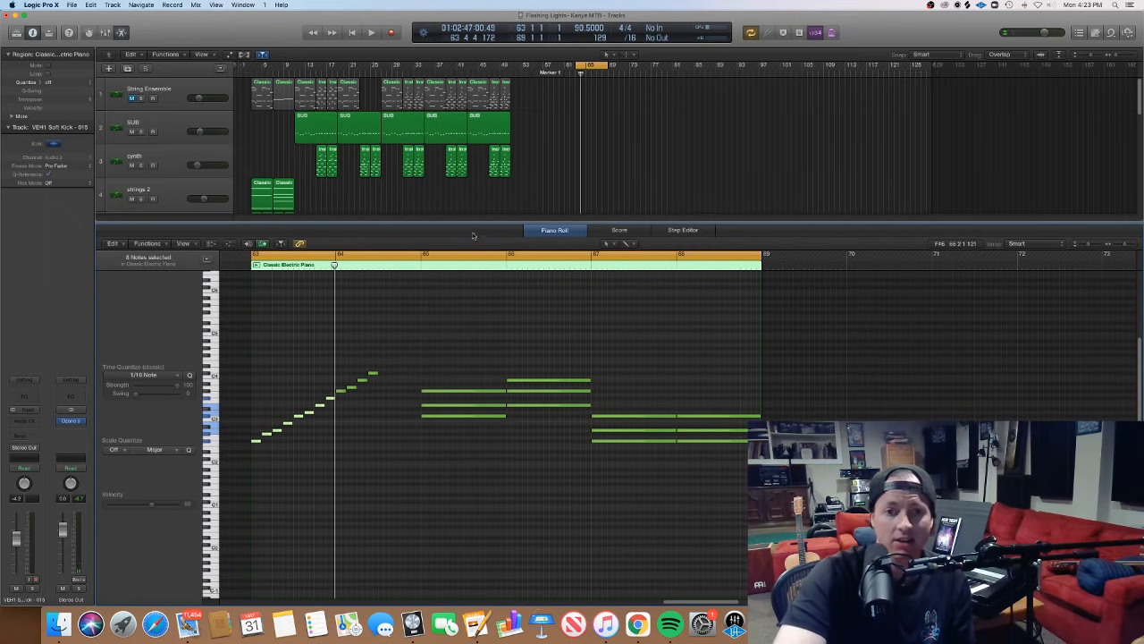
pyautogui.press('p')
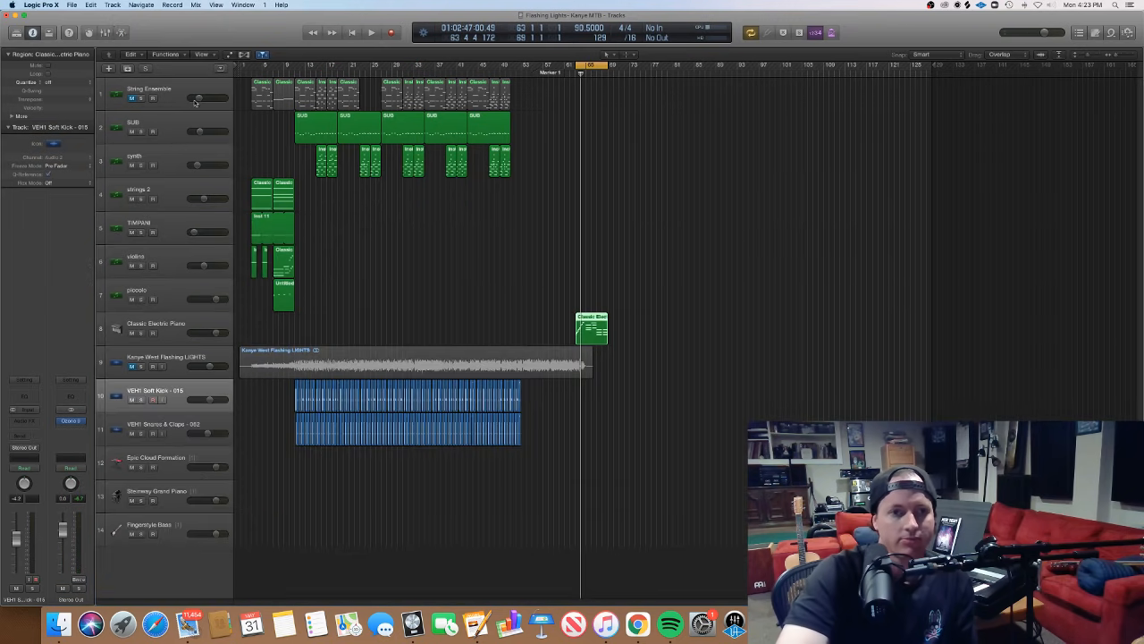
# - Unmute and solo the String Ensemble track while playing the song from bar 3, and stop playback
pyautogui.press('Return')
pyautogui.press('.')
pyautogui.press('.')
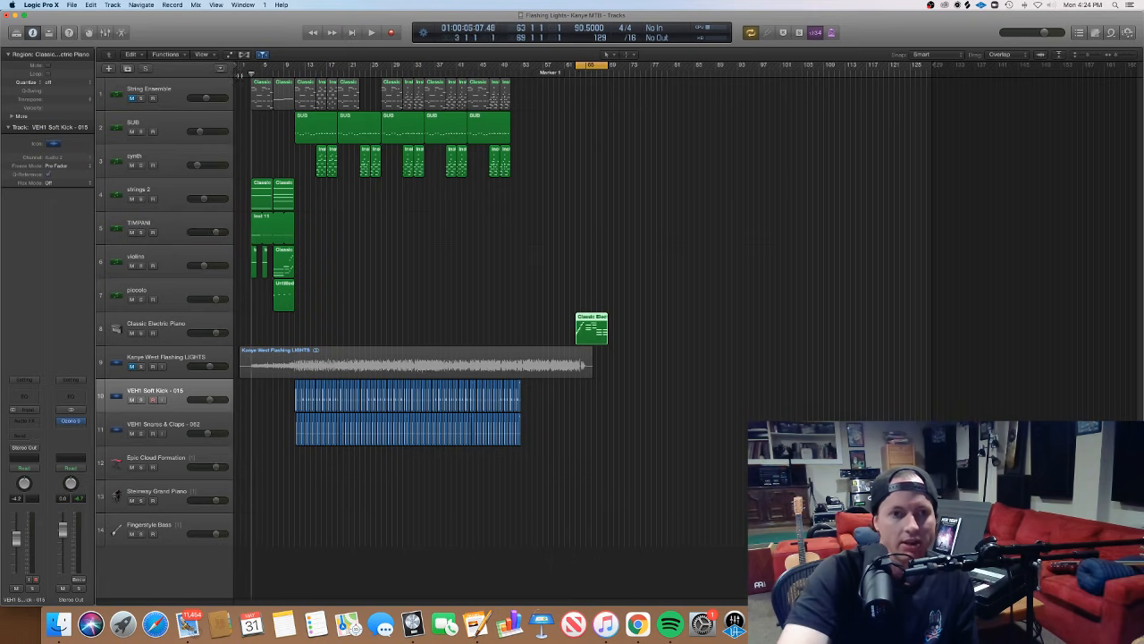
pyautogui.press('space')
pyautogui.click(131, 98)
pyautogui.click(140, 97)
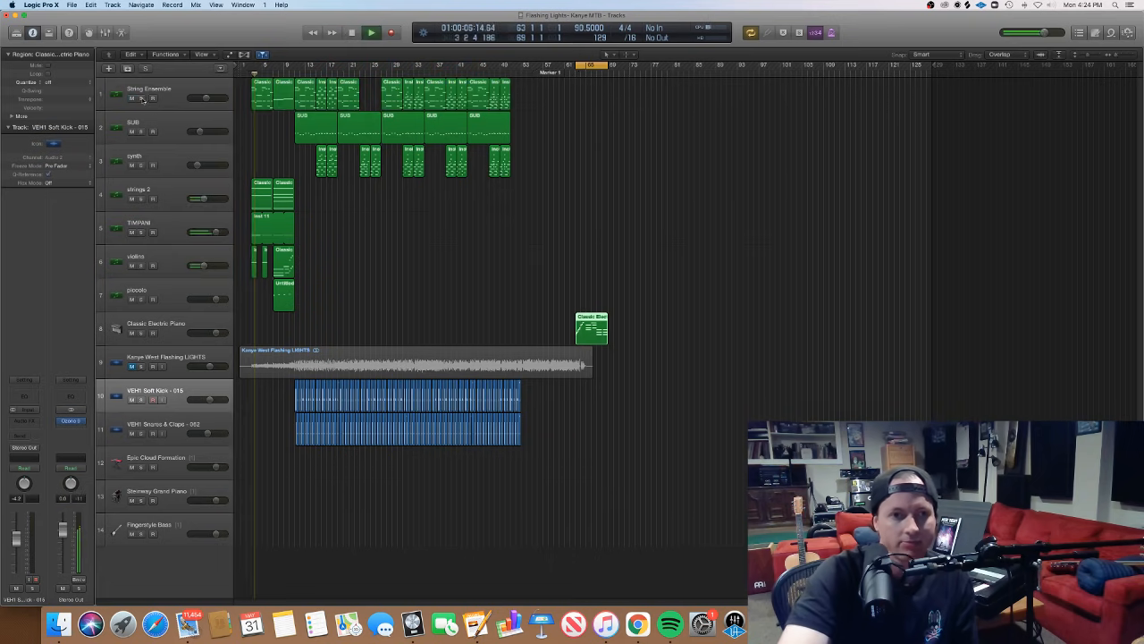
pyautogui.press('space')
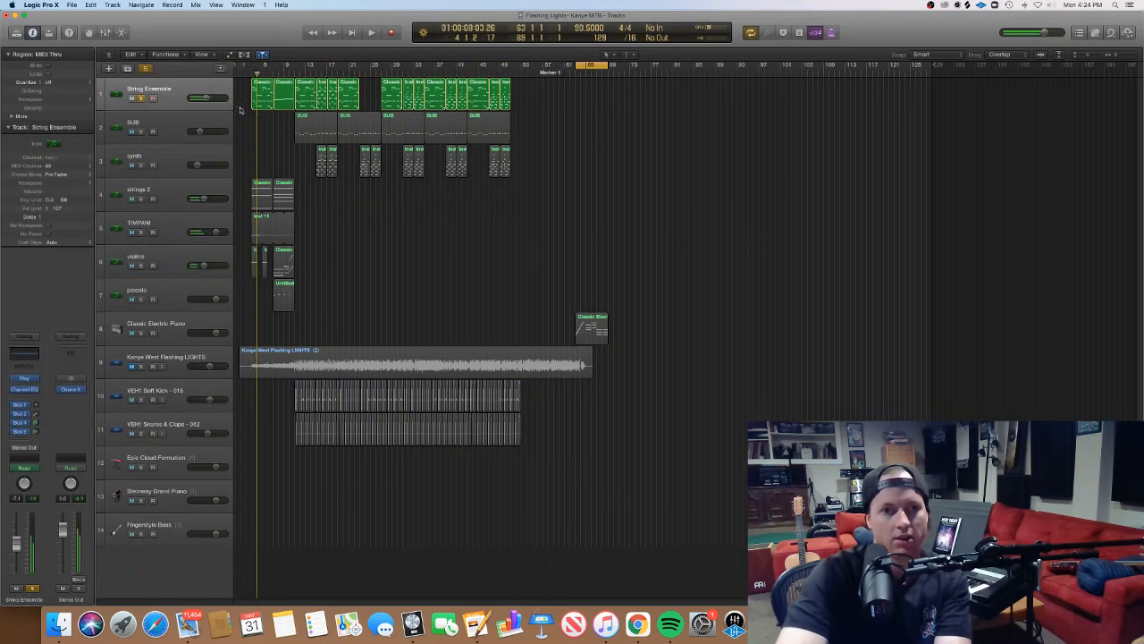
# - Select the first six String Ensemble regions and open them together in the Piano Roll at bar 3
pyautogui.moveTo(238, 92); pyautogui.dragTo(297, 88)
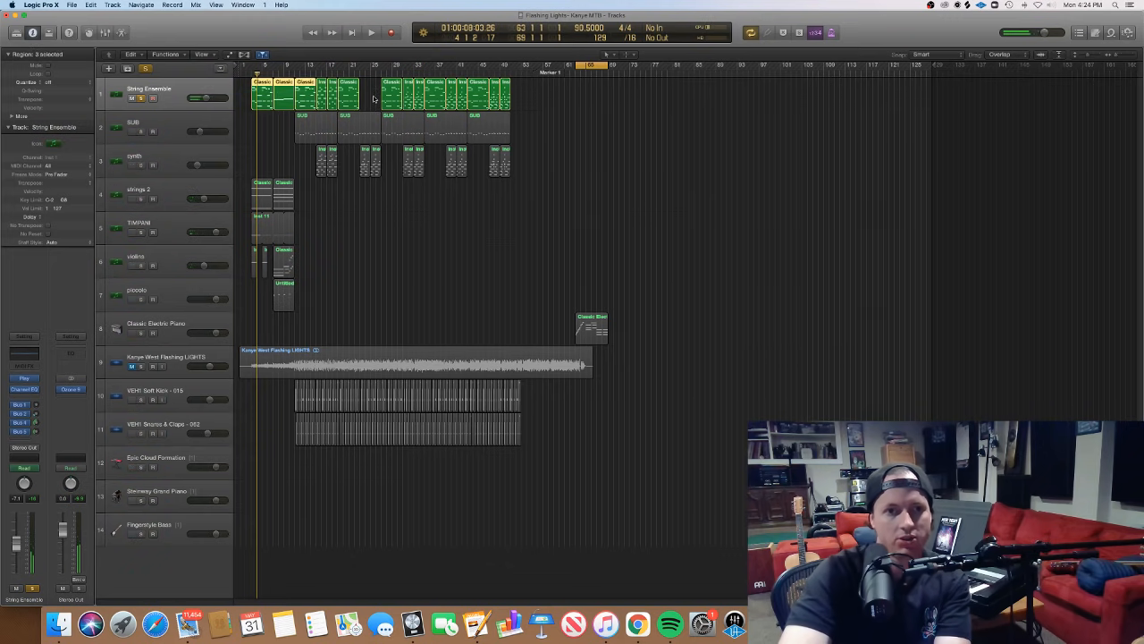
pyautogui.moveTo(374, 99); pyautogui.dragTo(258, 97)
pyautogui.doubleClick(258, 96)
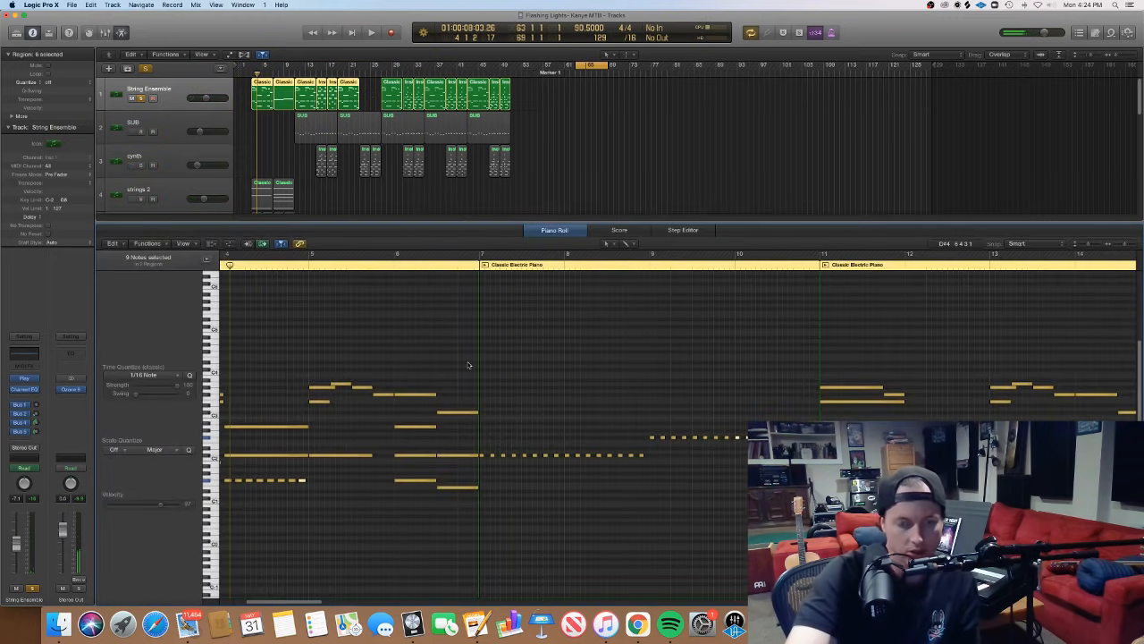
pyautogui.hscroll(-5, 470, 364)
pyautogui.hscroll(3, 473, 368)
pyautogui.hscroll(-1, 474, 367)
pyautogui.scroll(-5, 474, 368)
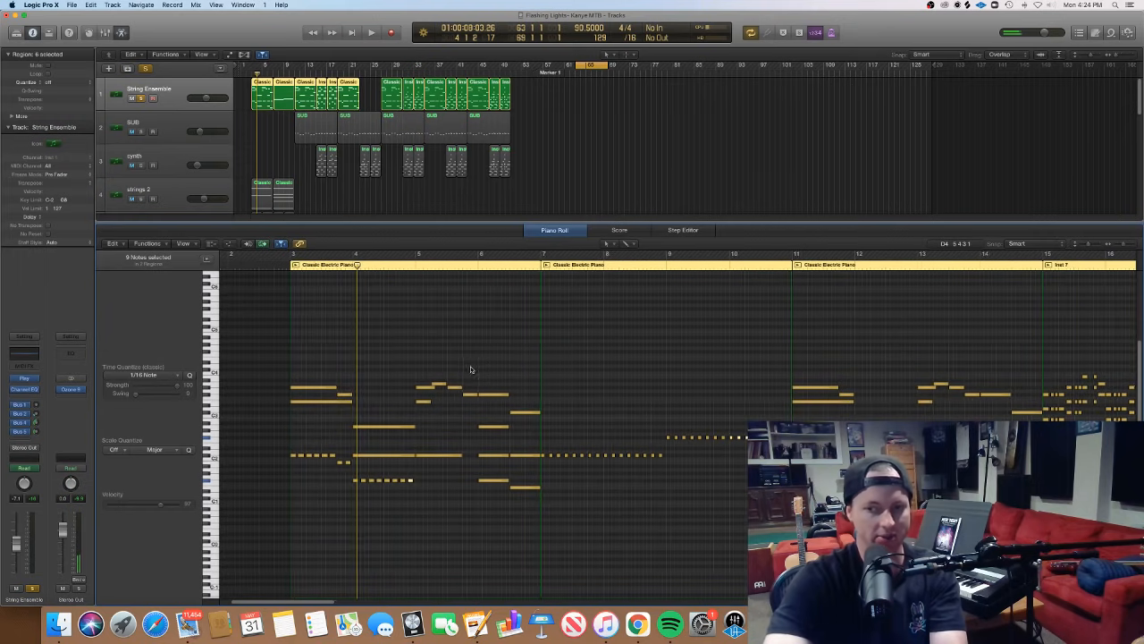
pyautogui.scroll(5, 474, 370)
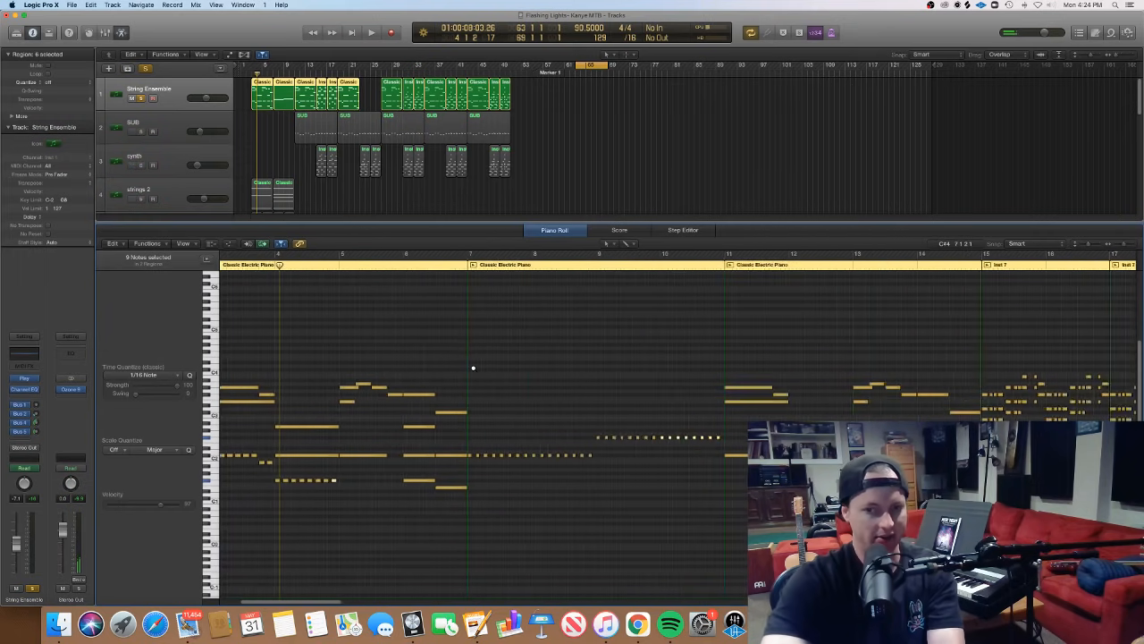
pyautogui.hscroll(-1, 474, 370)
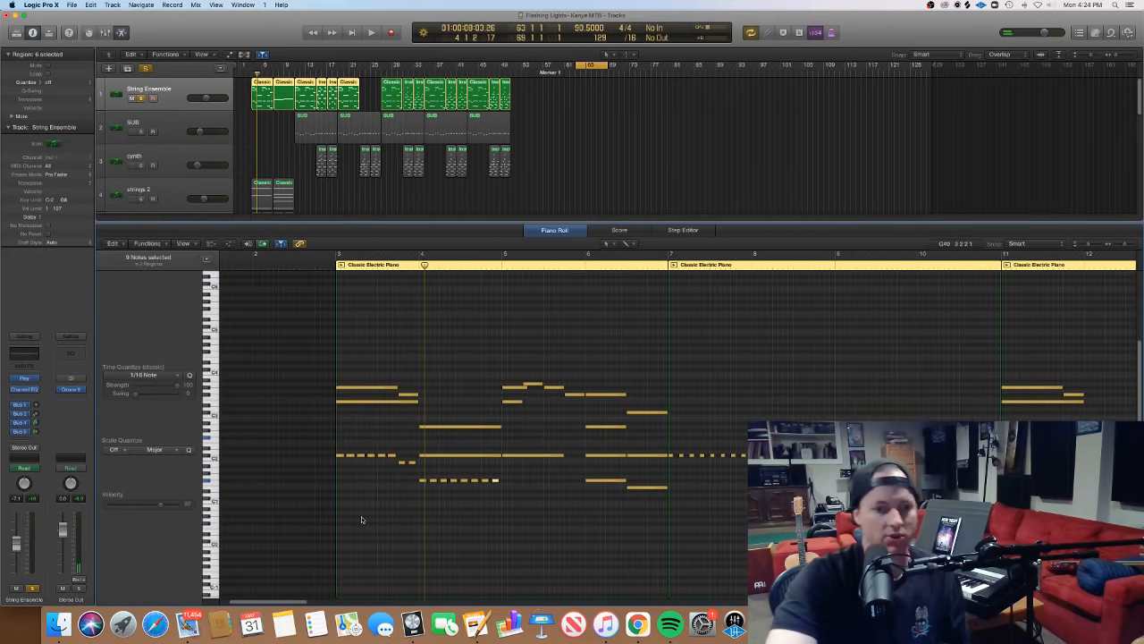
# - Audition the opening chord of bar 3 and the first of its repeated low notes
pyautogui.click(317, 459)
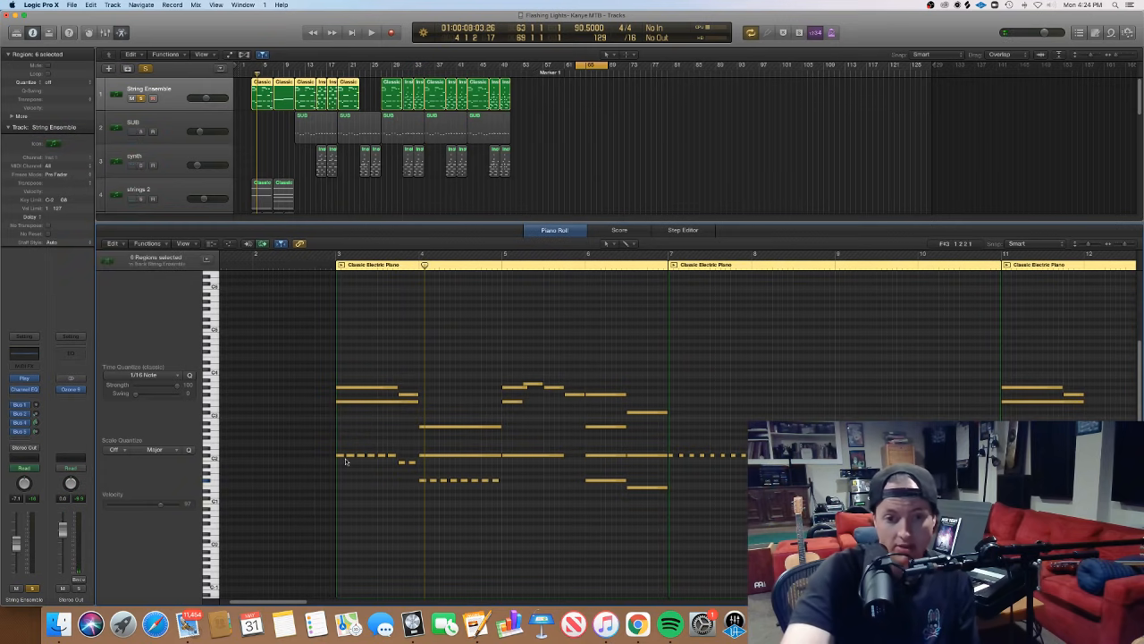
pyautogui.moveTo(299, 480); pyautogui.dragTo(417, 378)
pyautogui.click(354, 469)
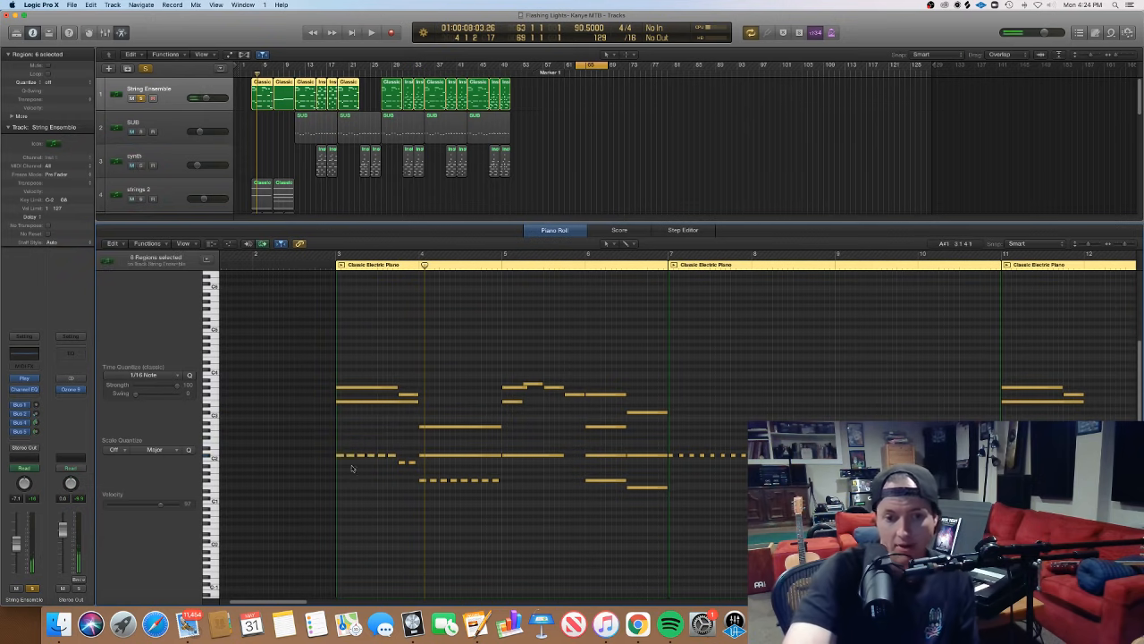
pyautogui.click(342, 456)
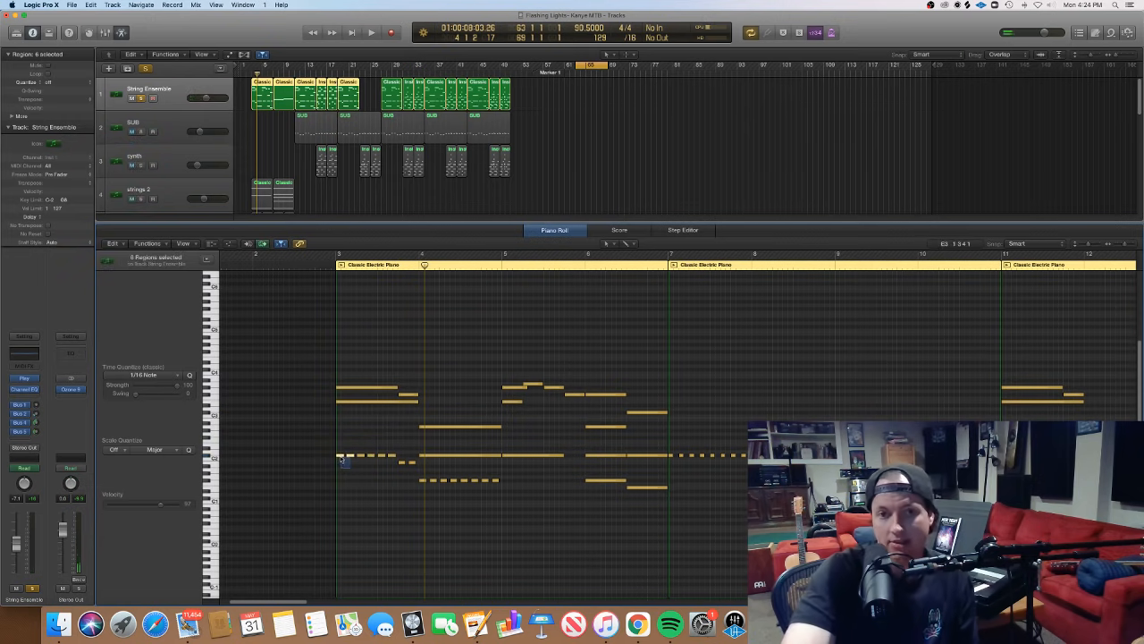
pyautogui.moveTo(341, 456); pyautogui.dragTo(341, 456)
pyautogui.click(361, 480)
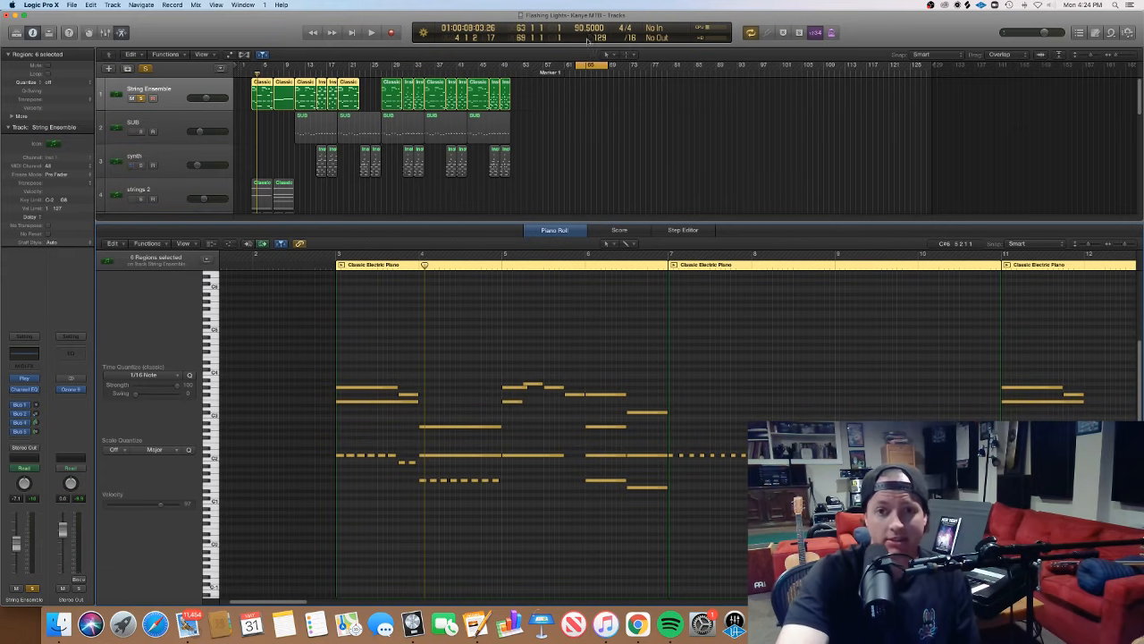
pyautogui.click(422, 33)
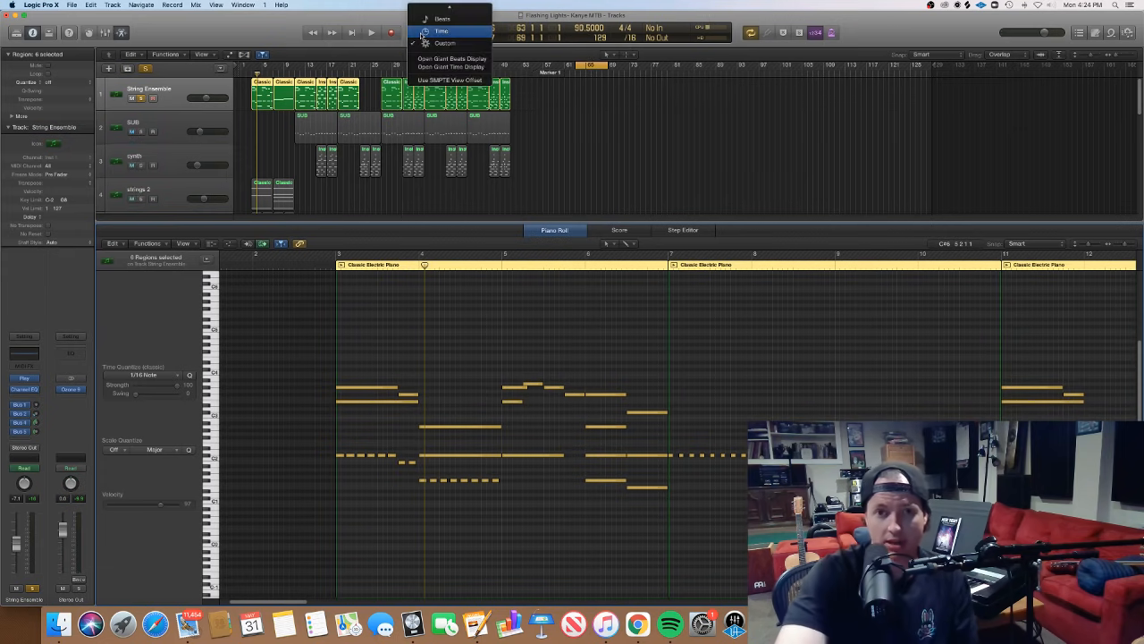
pyautogui.click(399, 18)
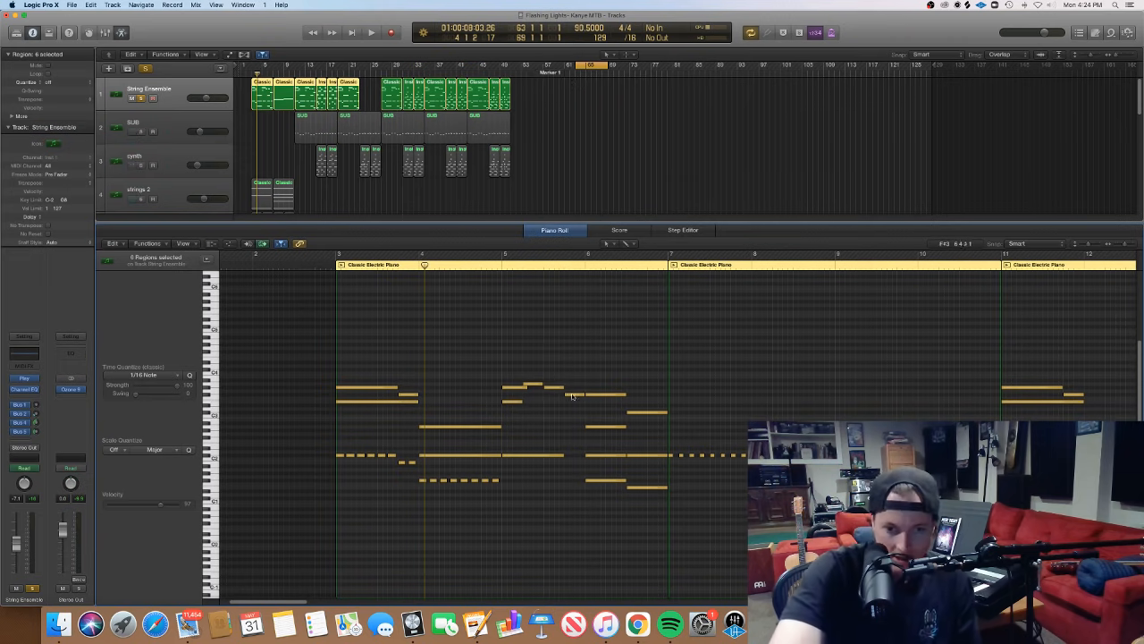
# - Compare the opening chord of bar 3 with the two short low notes and the upper note ending that bar
pyautogui.moveTo(317, 485)
pyautogui.mouseDown()
pyautogui.moveTo(396, 379)
pyautogui.moveTo(384, 378)
pyautogui.mouseUp()
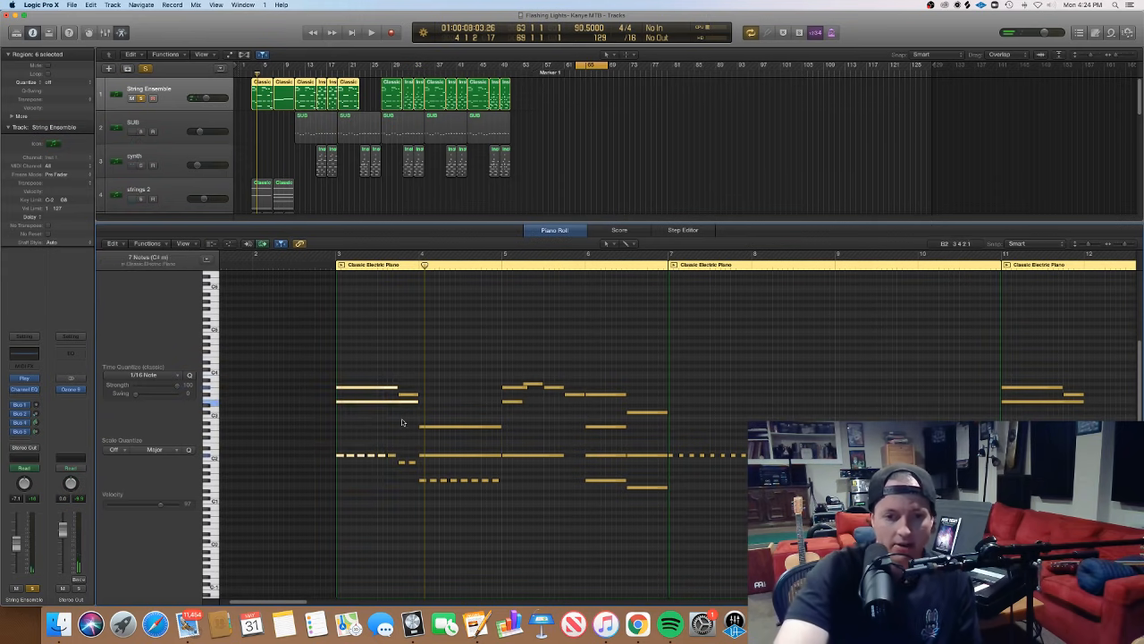
pyautogui.moveTo(399, 486); pyautogui.dragTo(418, 459)
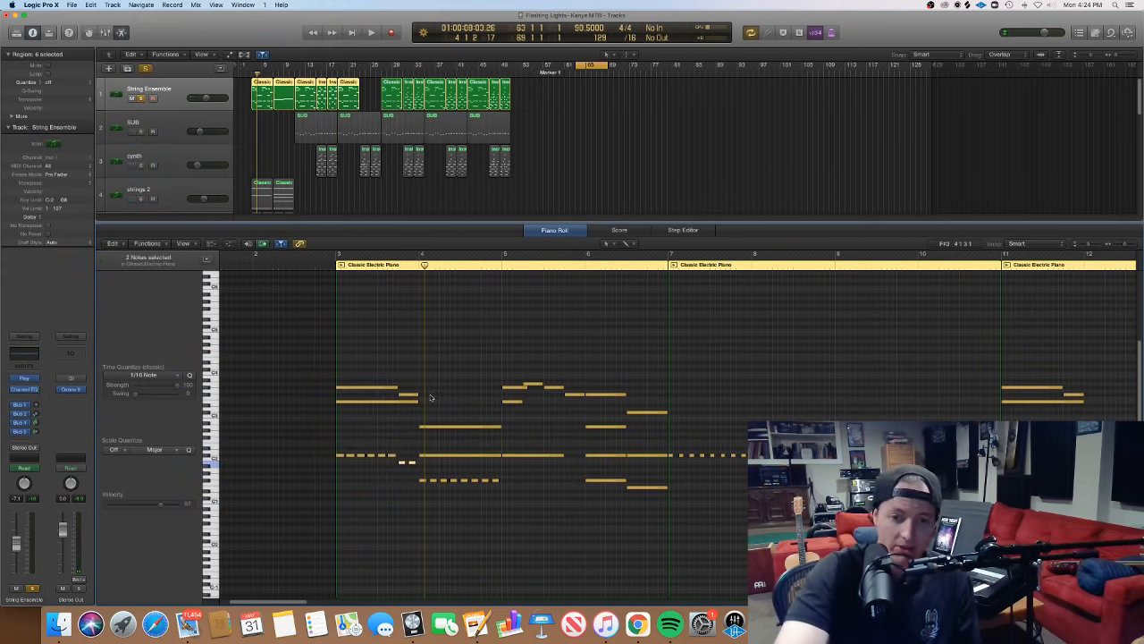
pyautogui.moveTo(432, 398); pyautogui.dragTo(411, 391)
pyautogui.click(411, 449)
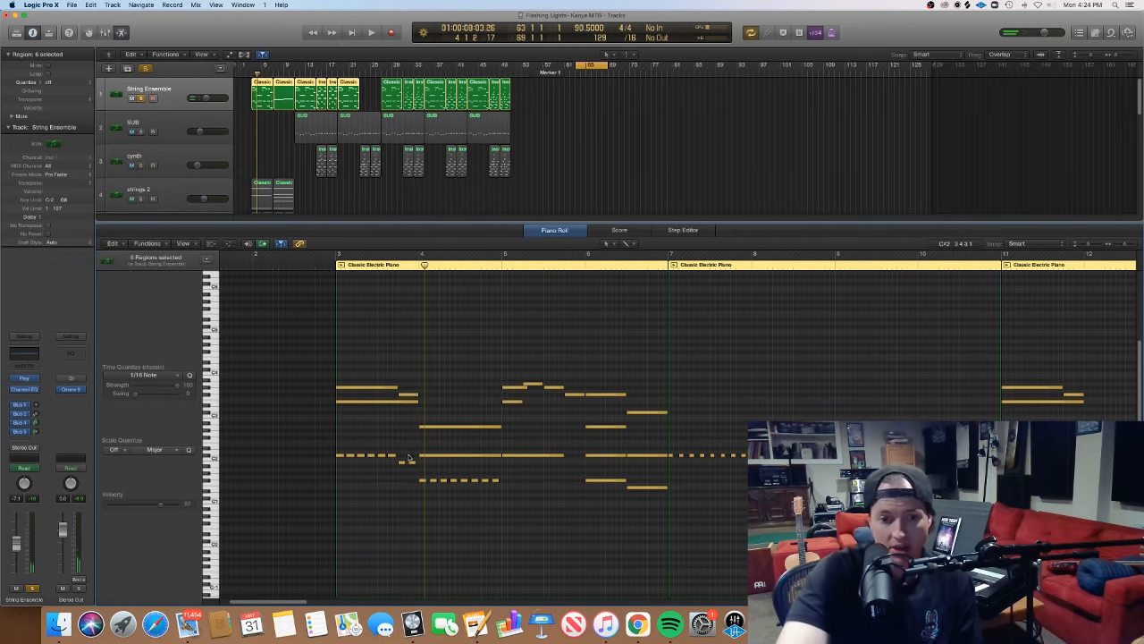
pyautogui.moveTo(408, 457); pyautogui.dragTo(401, 464)
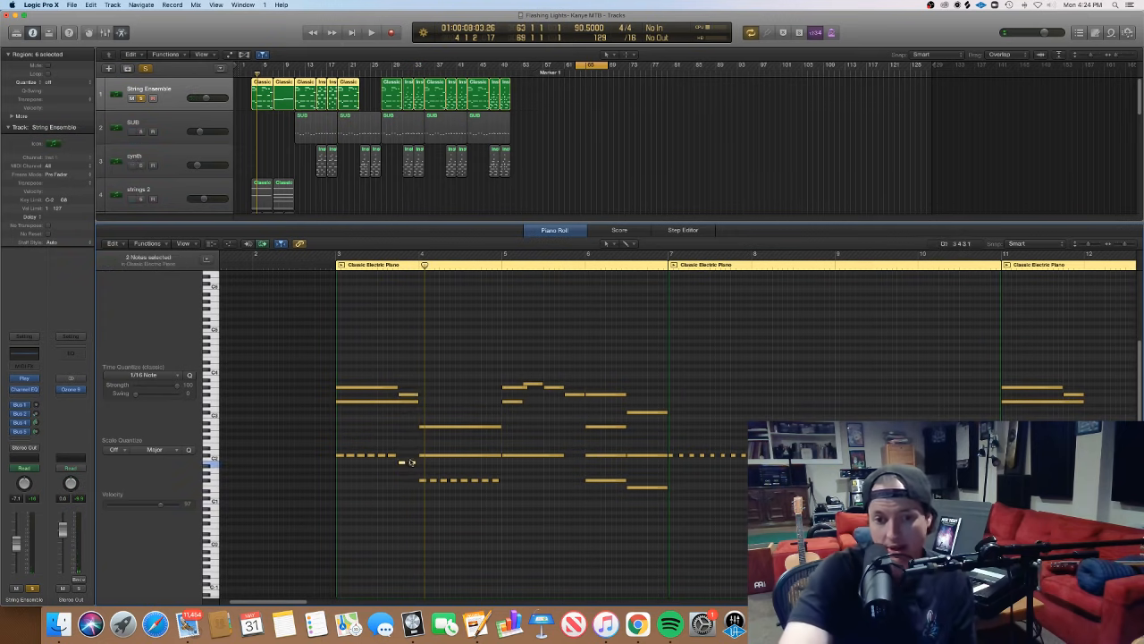
pyautogui.click(415, 391)
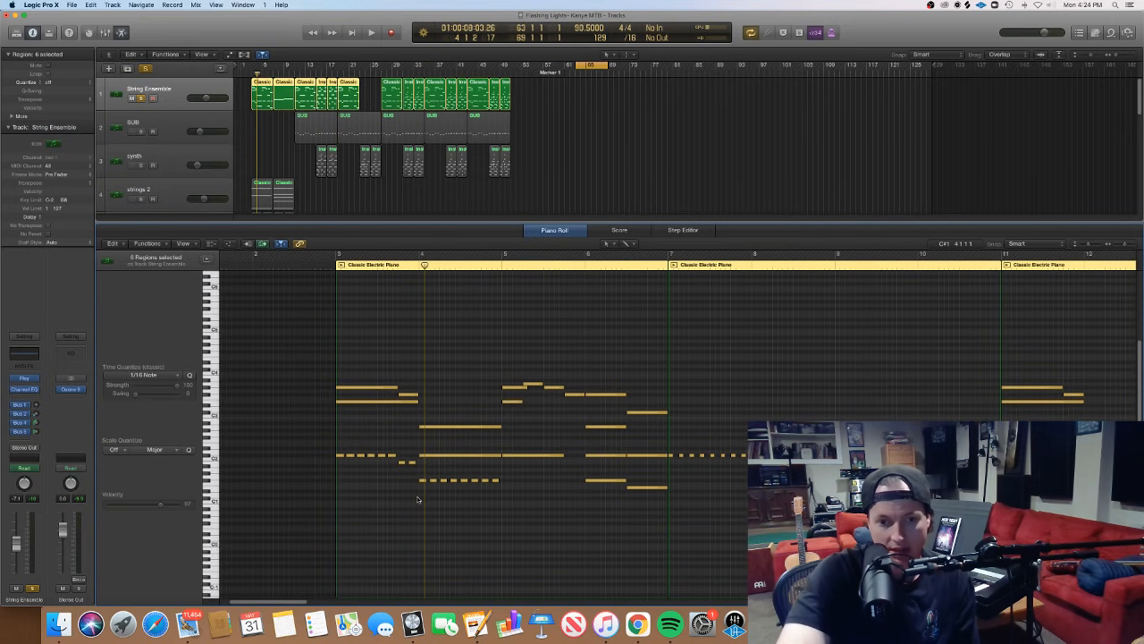
# - Audition the bar 4 chord, checking its sustained top note against the repeated short notes at the bottom
pyautogui.moveTo(418, 498); pyautogui.dragTo(456, 417)
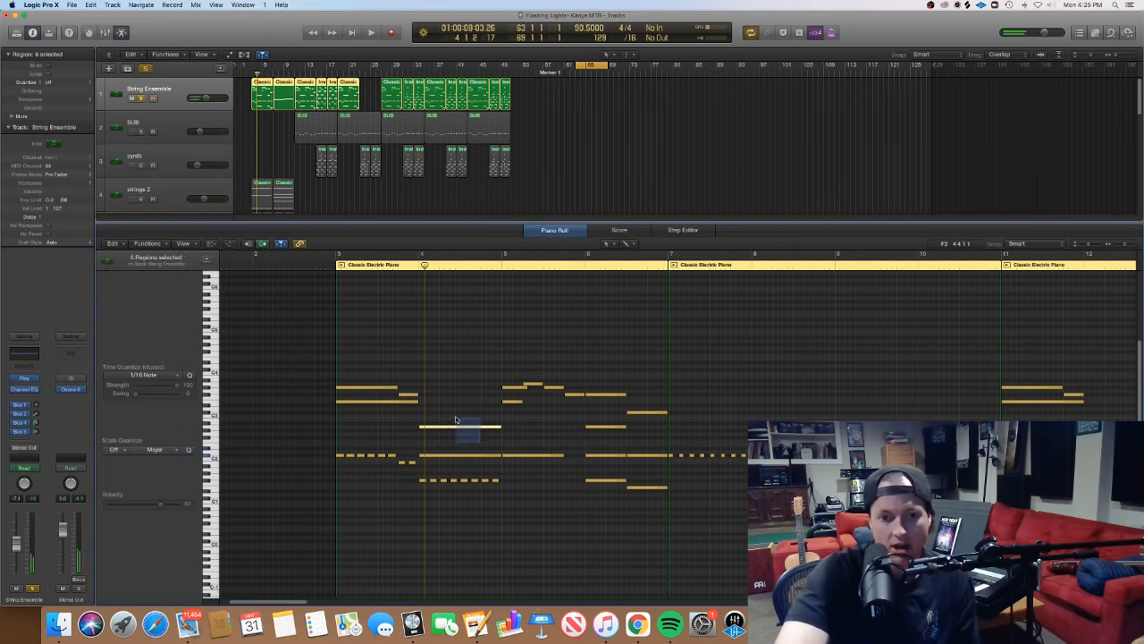
pyautogui.click(495, 499)
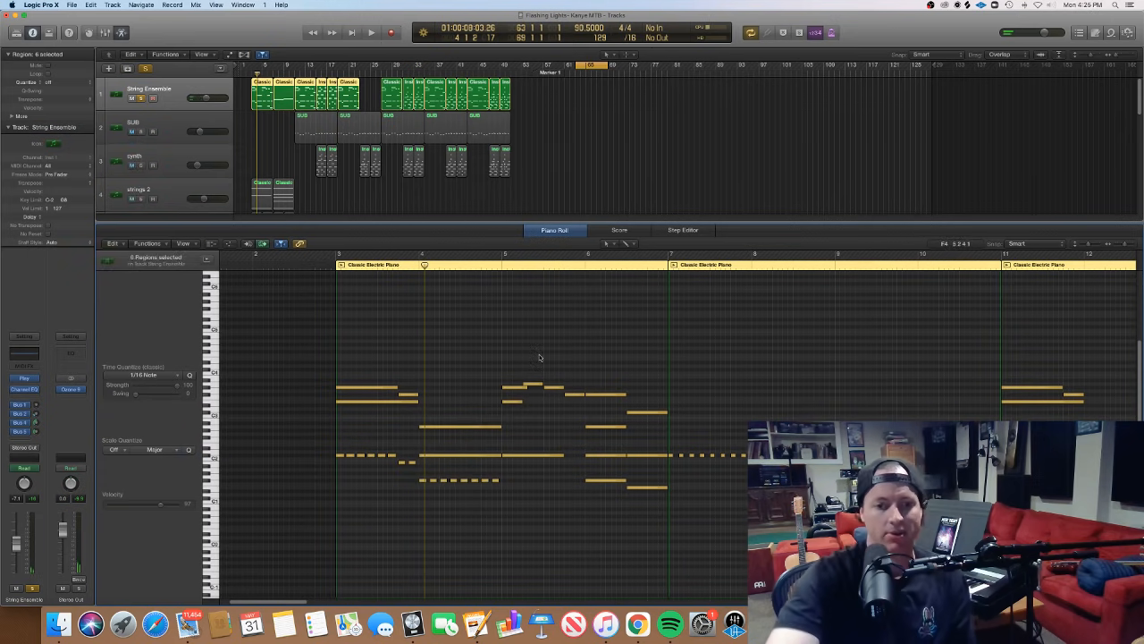
pyautogui.moveTo(298, 338); pyautogui.dragTo(345, 369)
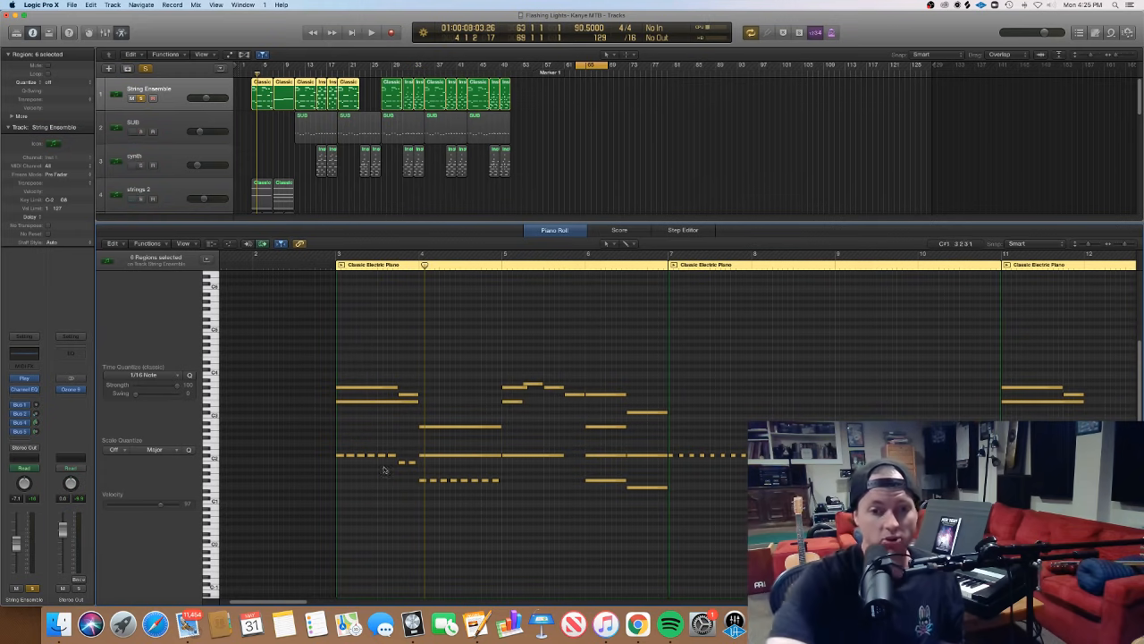
pyautogui.click(454, 427)
pyautogui.click(438, 490)
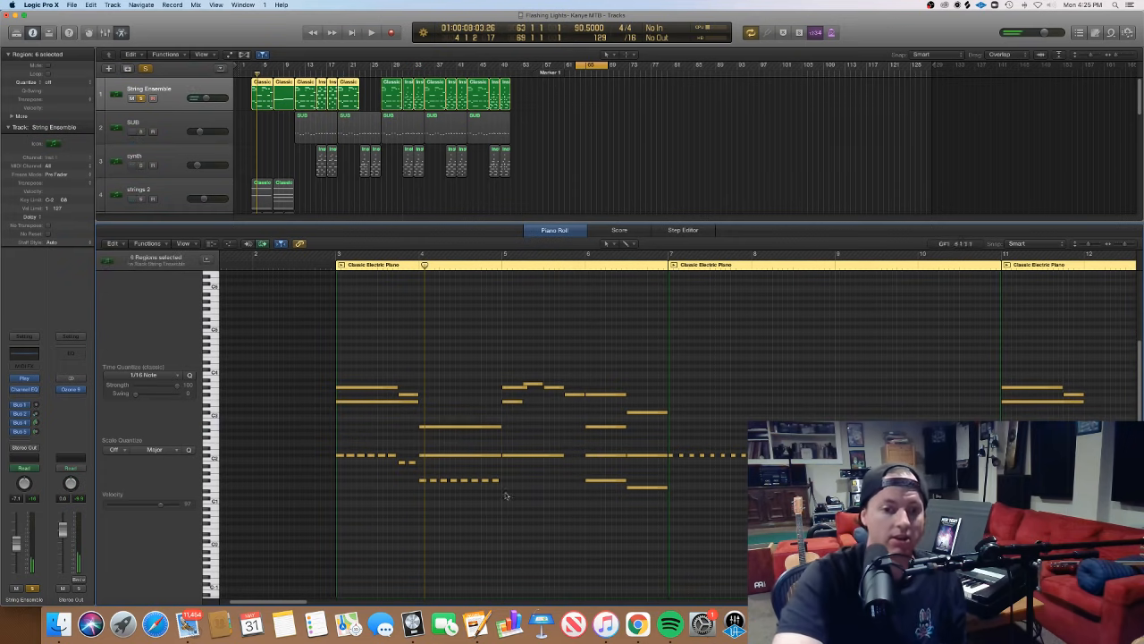
pyautogui.moveTo(476, 495); pyautogui.dragTo(512, 478)
pyautogui.click(464, 464)
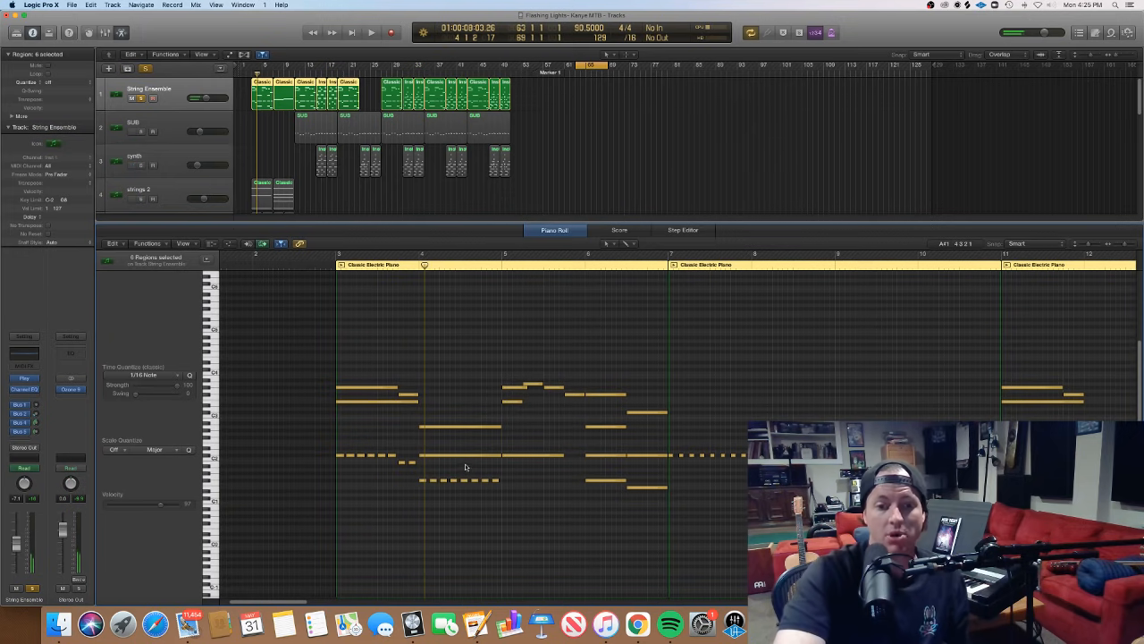
pyautogui.click(451, 428)
pyautogui.click(430, 471)
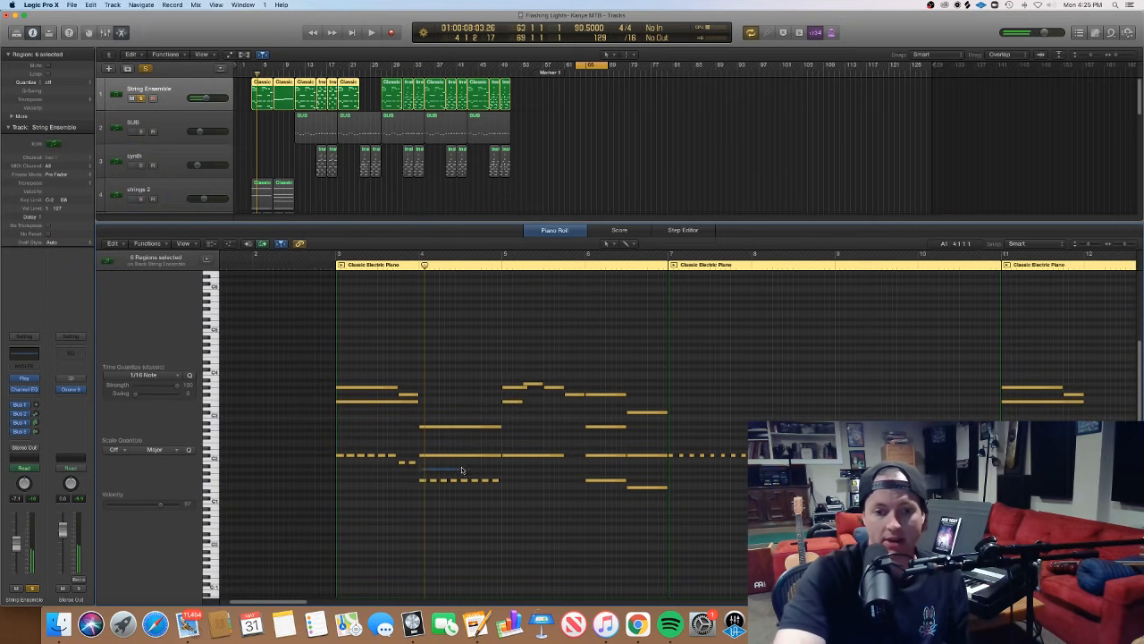
pyautogui.click(459, 427)
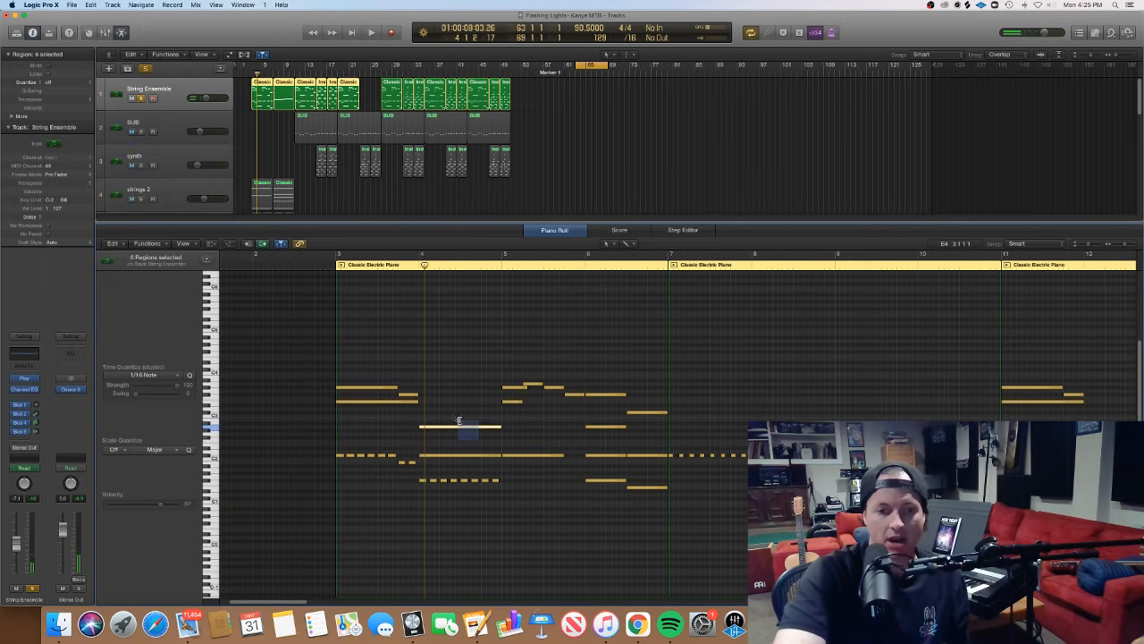
# - Play the String Ensemble part from bar 3 into bar 7, following its notes in the Piano Roll
pyautogui.hscroll(3, 472, 443)
pyautogui.hscroll(1, 472, 444)
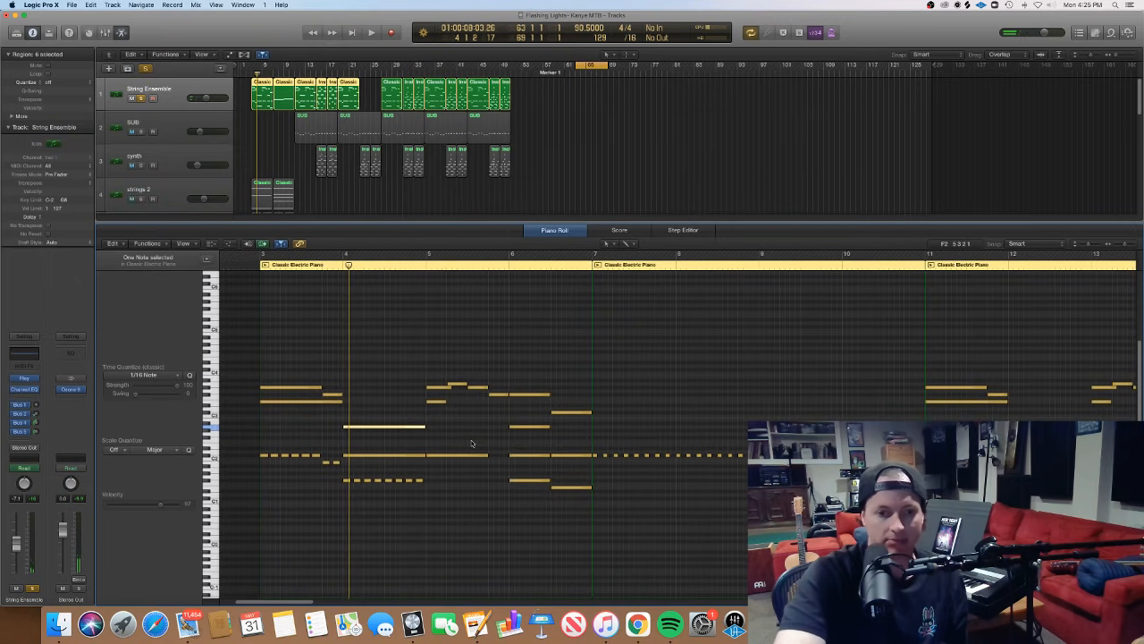
pyautogui.press('space')
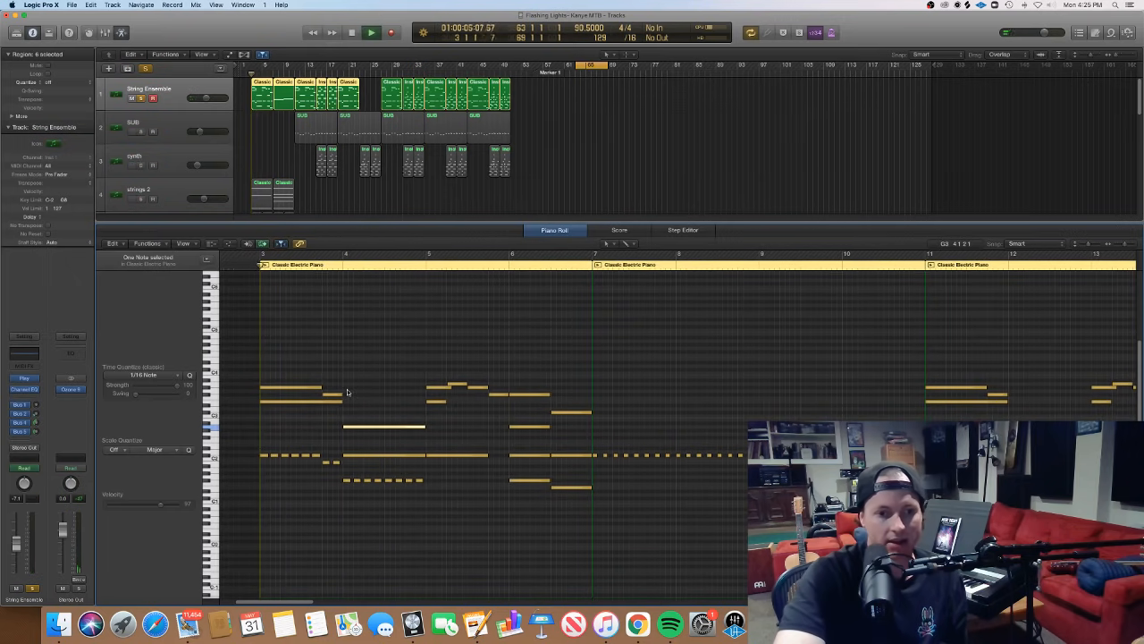
pyautogui.hscroll(3, 348, 391)
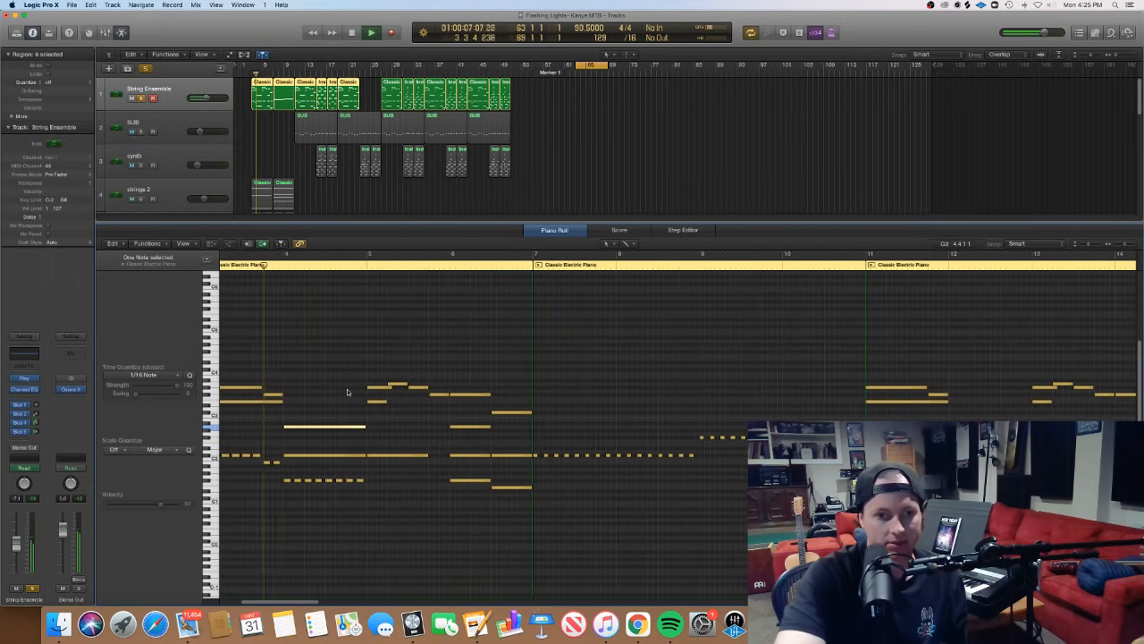
pyautogui.hscroll(-3, 347, 391)
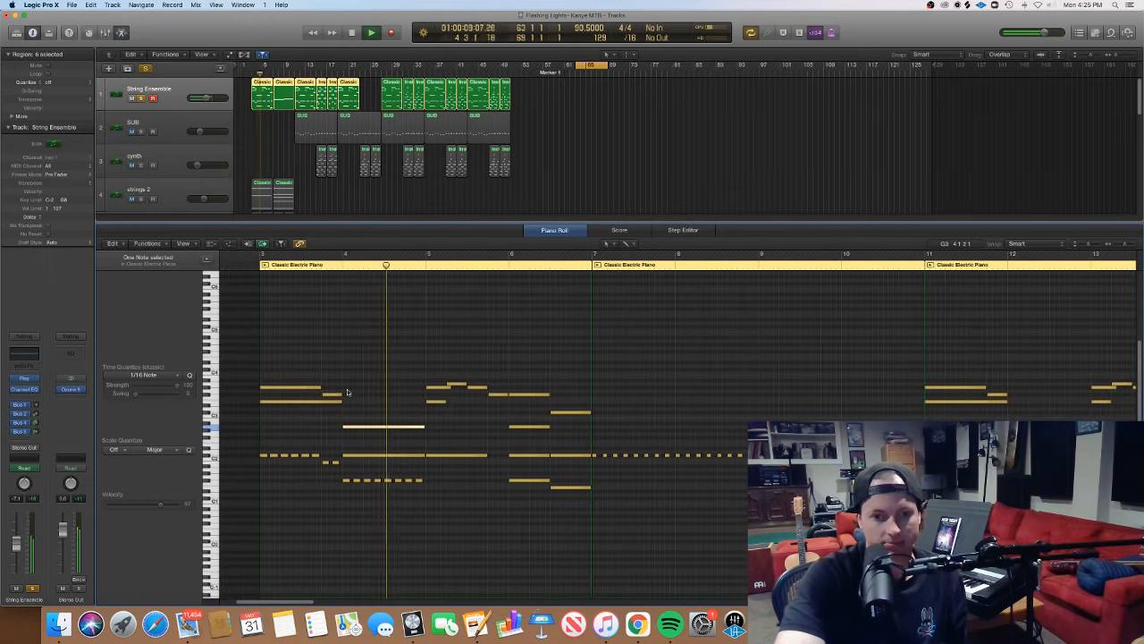
pyautogui.hscroll(2, 348, 391)
pyautogui.hscroll(-1, 347, 392)
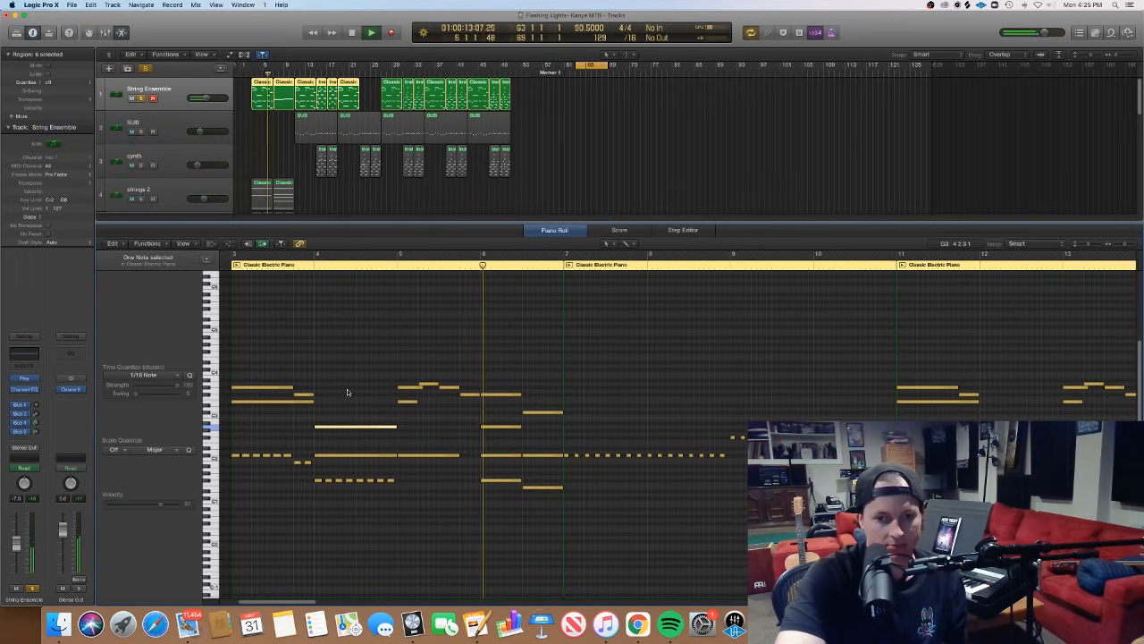
pyautogui.hscroll(1, 348, 391)
pyautogui.hscroll(-1, 348, 391)
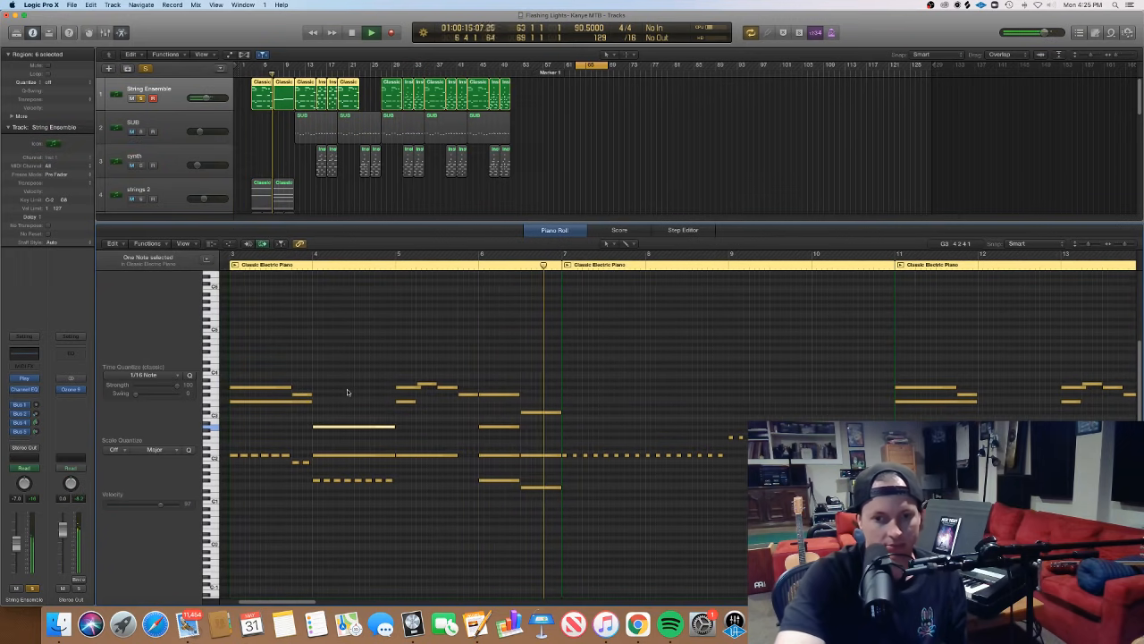
pyautogui.hscroll(3, 347, 392)
pyautogui.hscroll(-3, 348, 391)
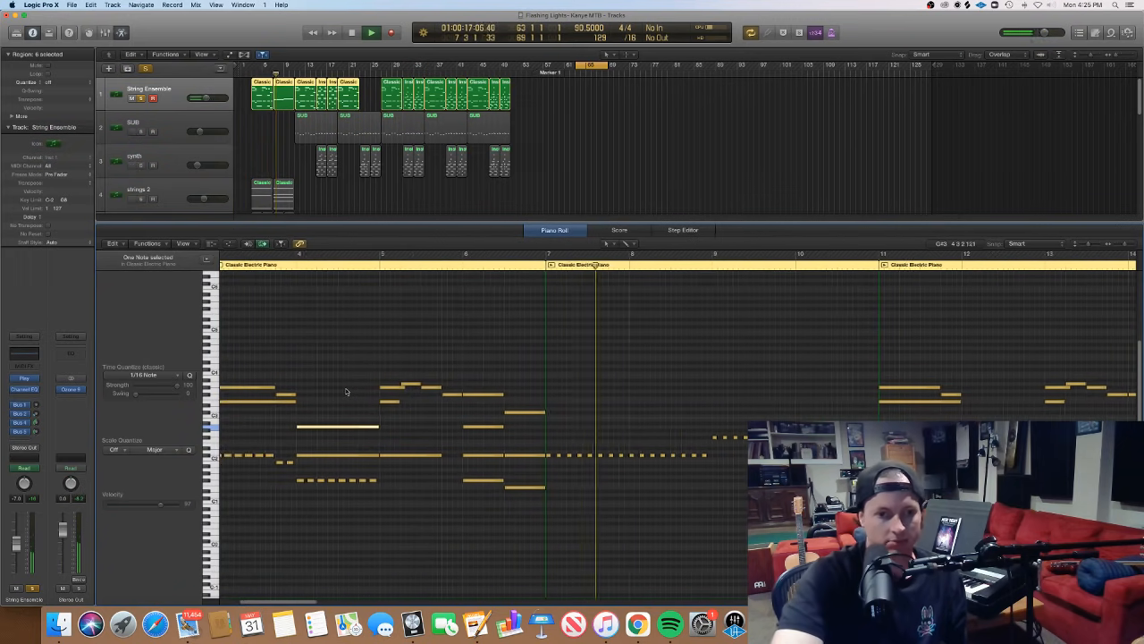
pyautogui.hscroll(-2, 347, 392)
pyautogui.press('space')
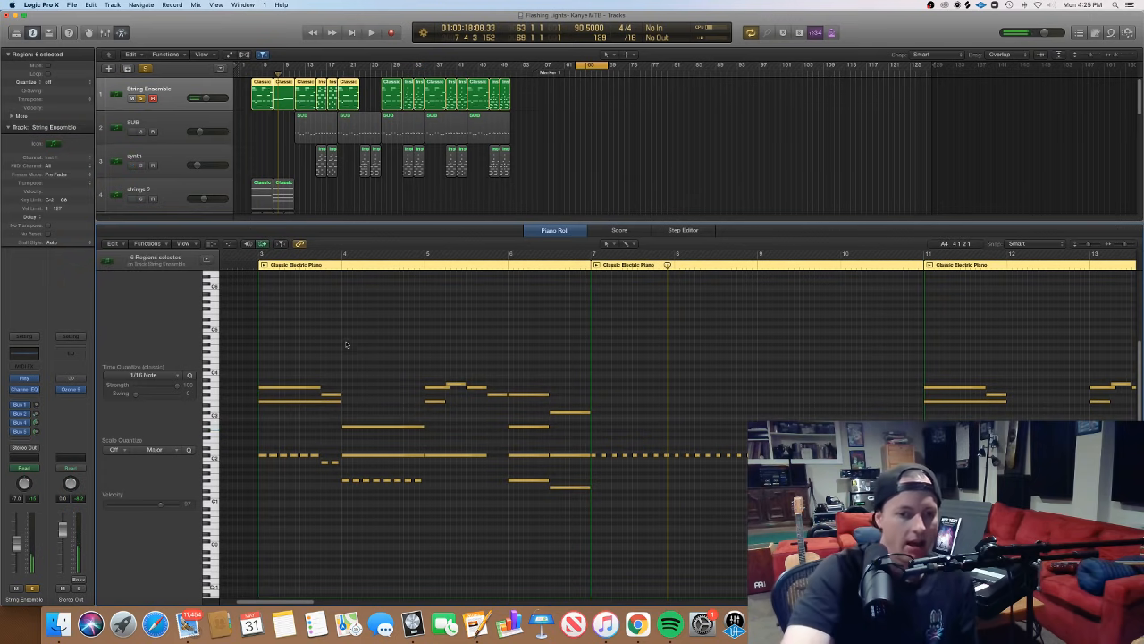
# - Audition the highest note of the short upper melody in bar 5, then clear the note selection
pyautogui.click(328, 360)
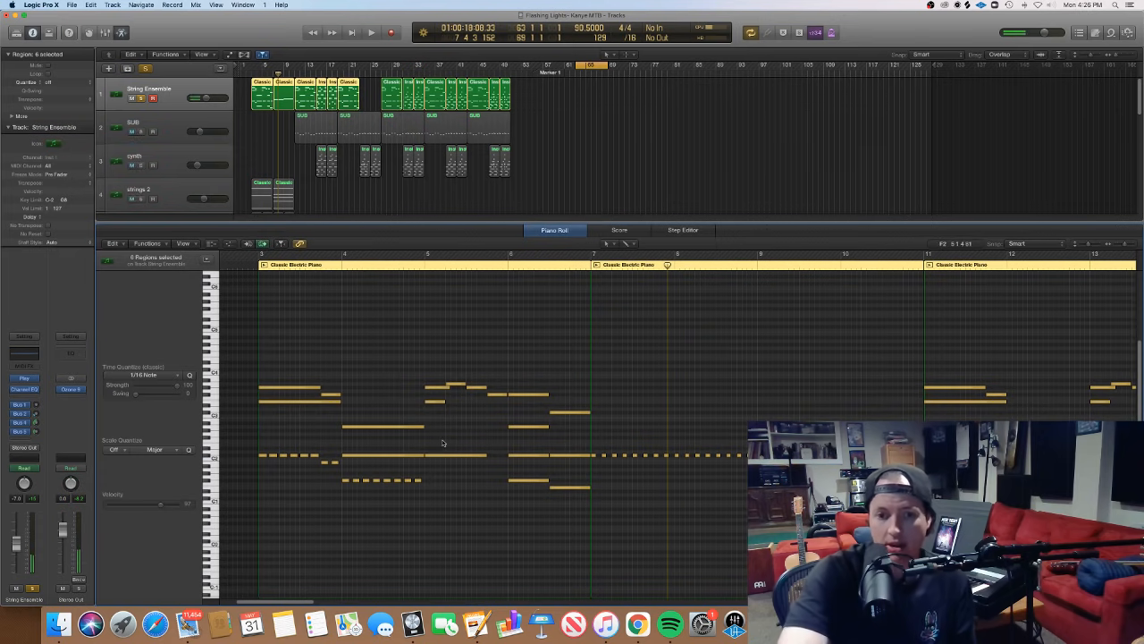
pyautogui.click(456, 384)
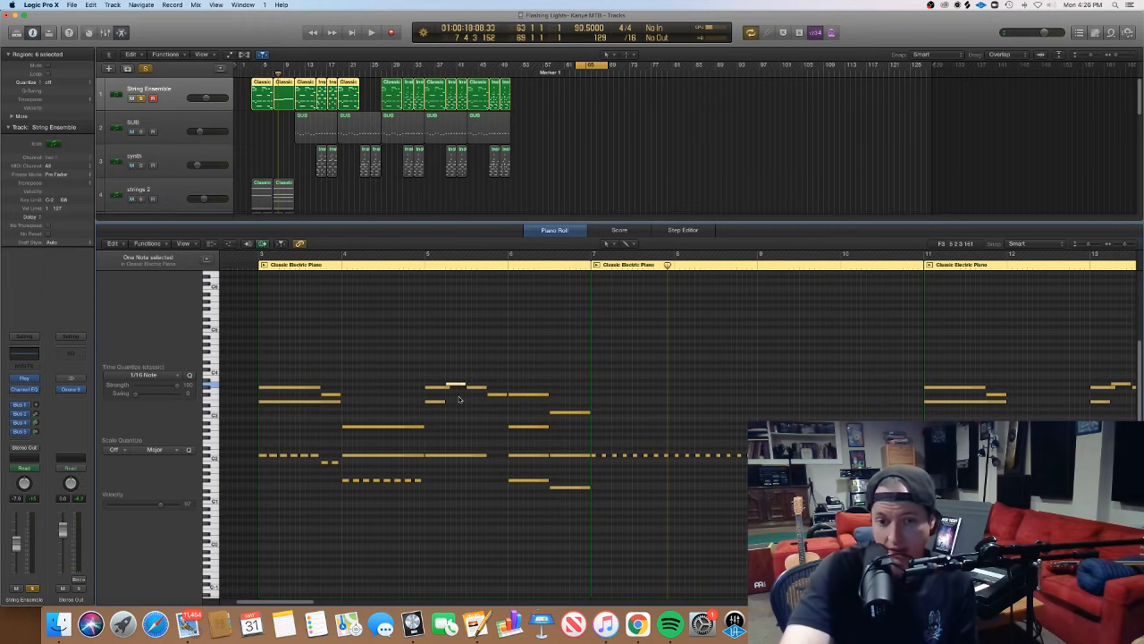
pyautogui.click(442, 394)
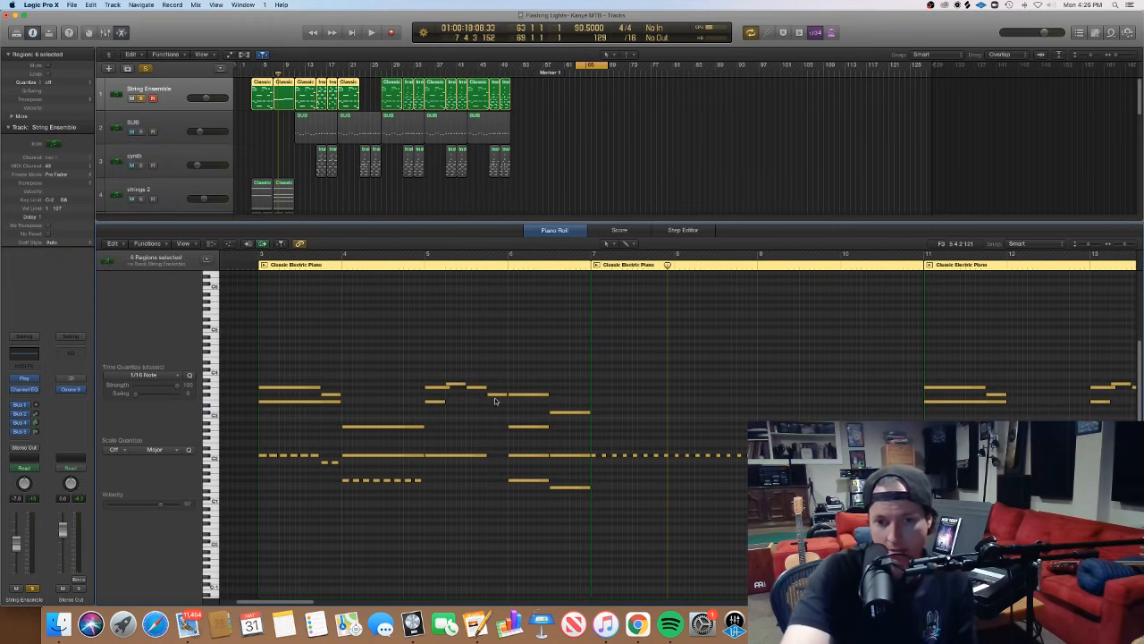
# - Select the notes of the first bar 6 chord, then those of the second, to compare them
pyautogui.moveTo(537, 508); pyautogui.dragTo(529, 401)
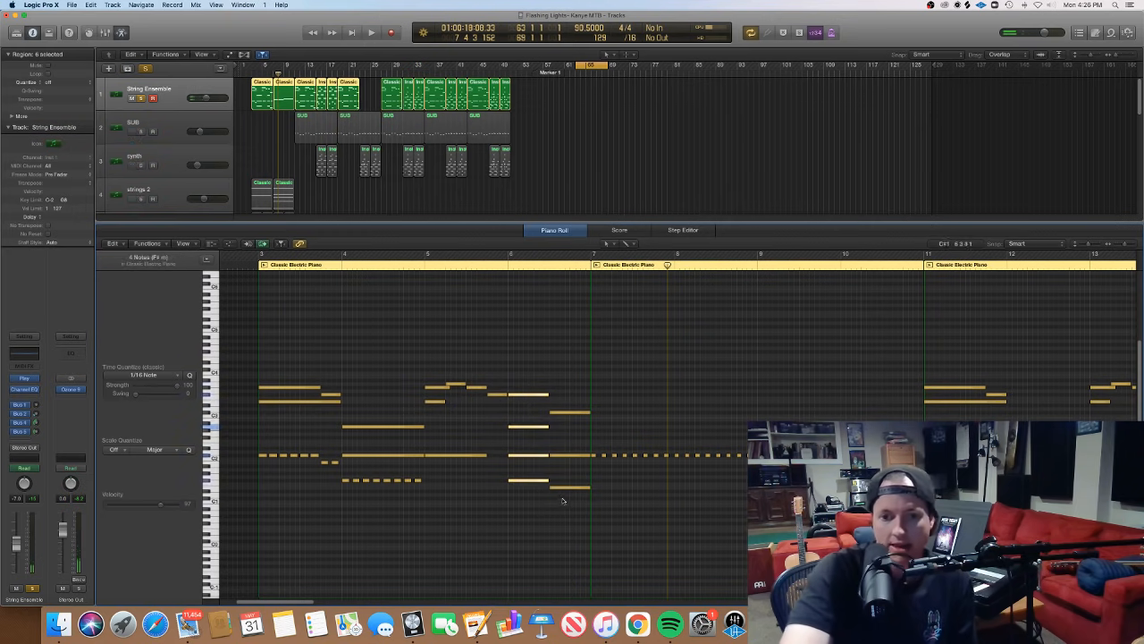
pyautogui.moveTo(566, 502); pyautogui.dragTo(565, 401)
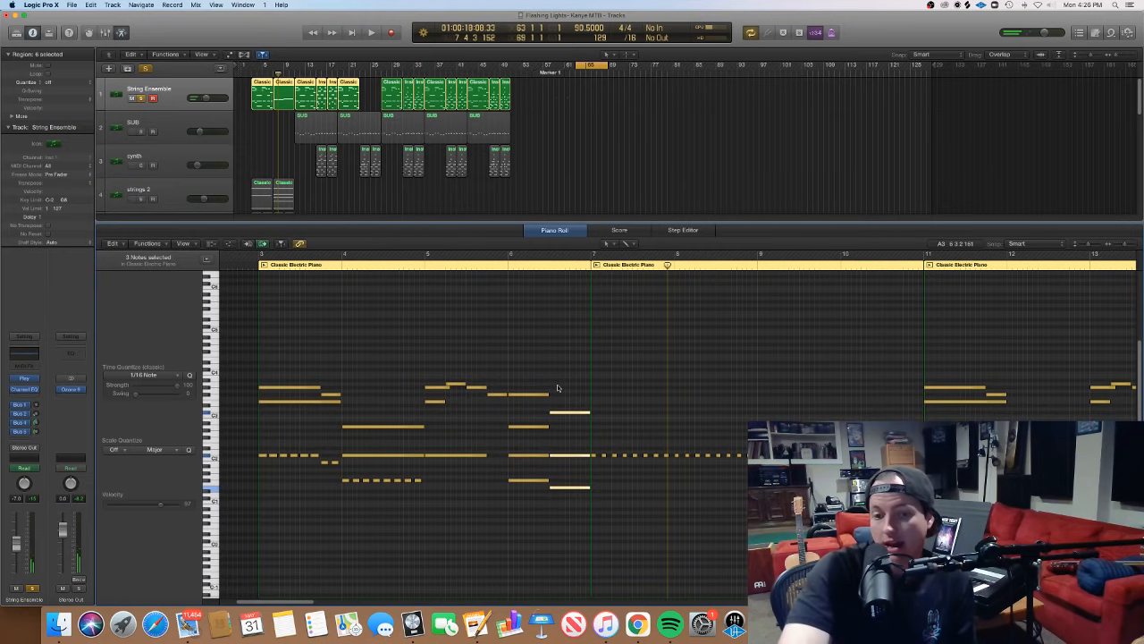
pyautogui.moveTo(528, 354); pyautogui.dragTo(562, 334)
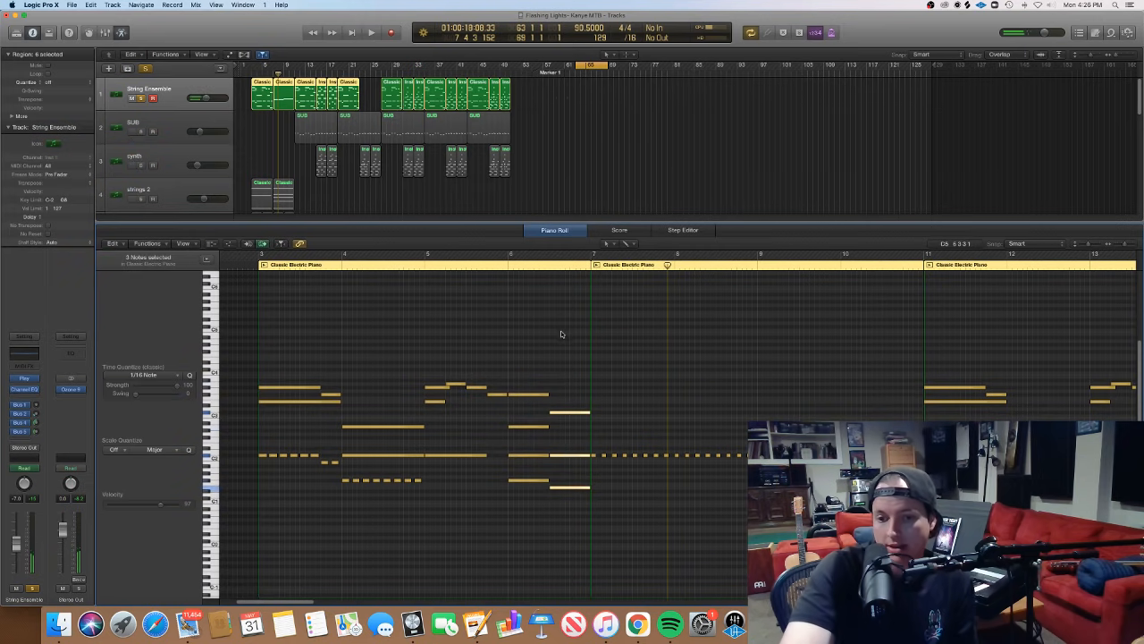
# - Solo the strings 2 track and open both its regions together in the Piano Roll to examine the repeated notes
pyautogui.doubleClick(324, 214)
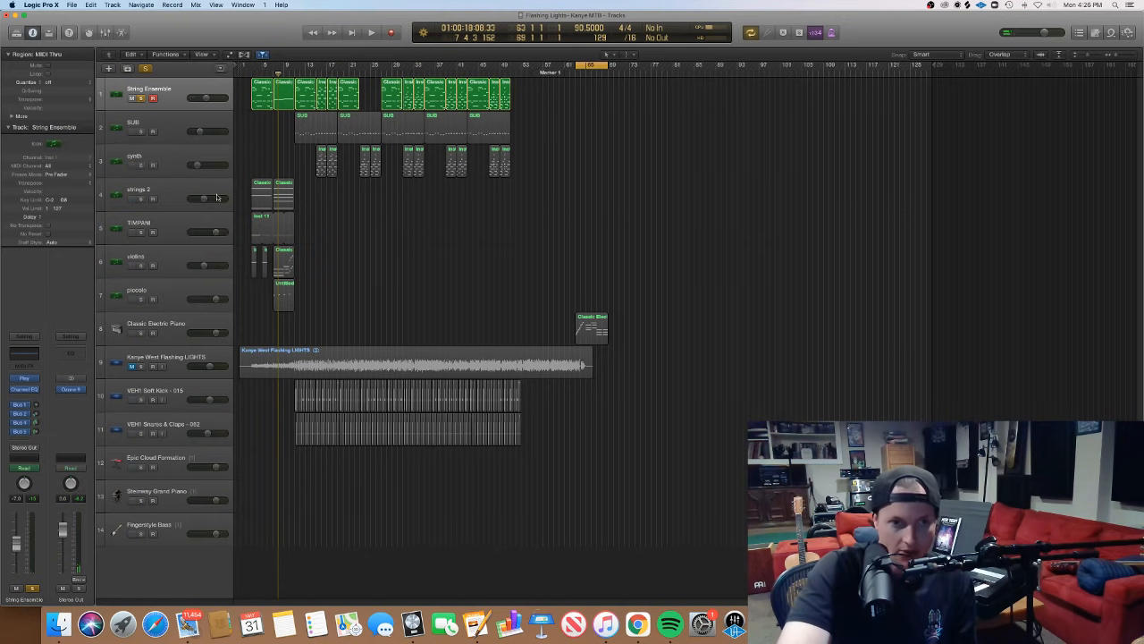
pyautogui.click(174, 202)
pyautogui.click(142, 200)
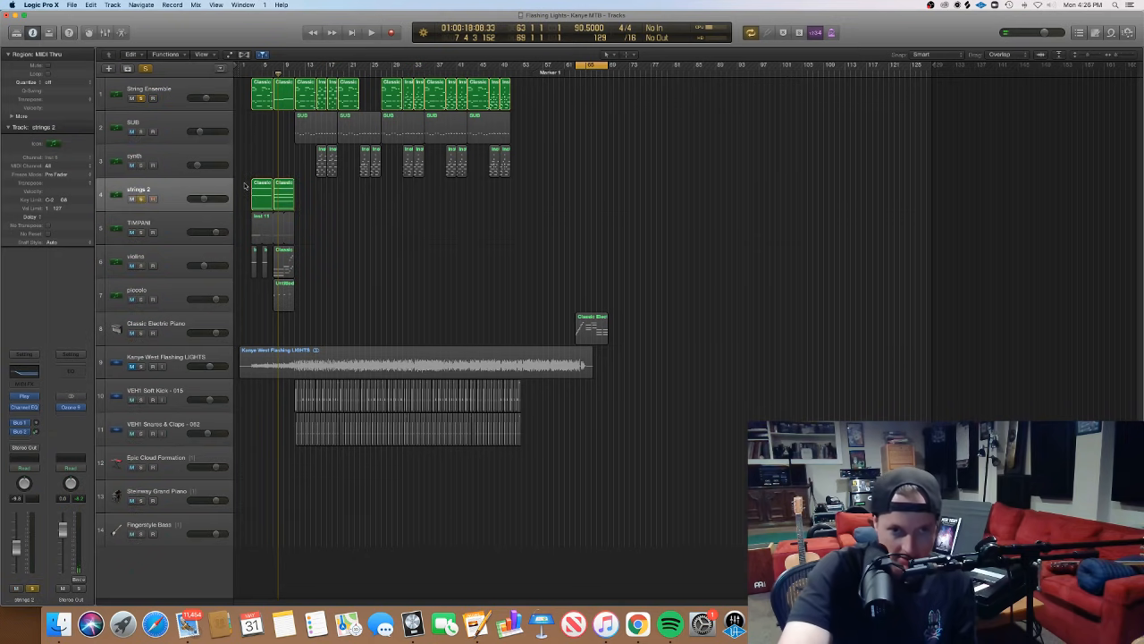
pyautogui.moveTo(246, 187); pyautogui.dragTo(284, 191)
pyautogui.doubleClick(291, 192)
pyautogui.hscroll(-5, 506, 408)
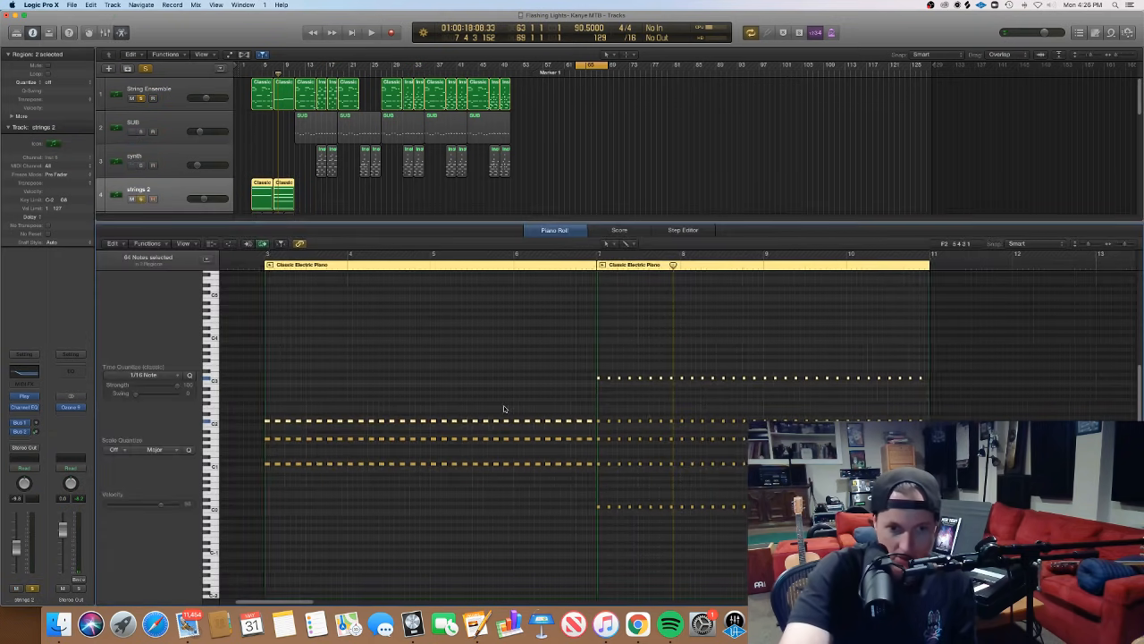
pyautogui.hscroll(5, 506, 408)
pyautogui.click(493, 375)
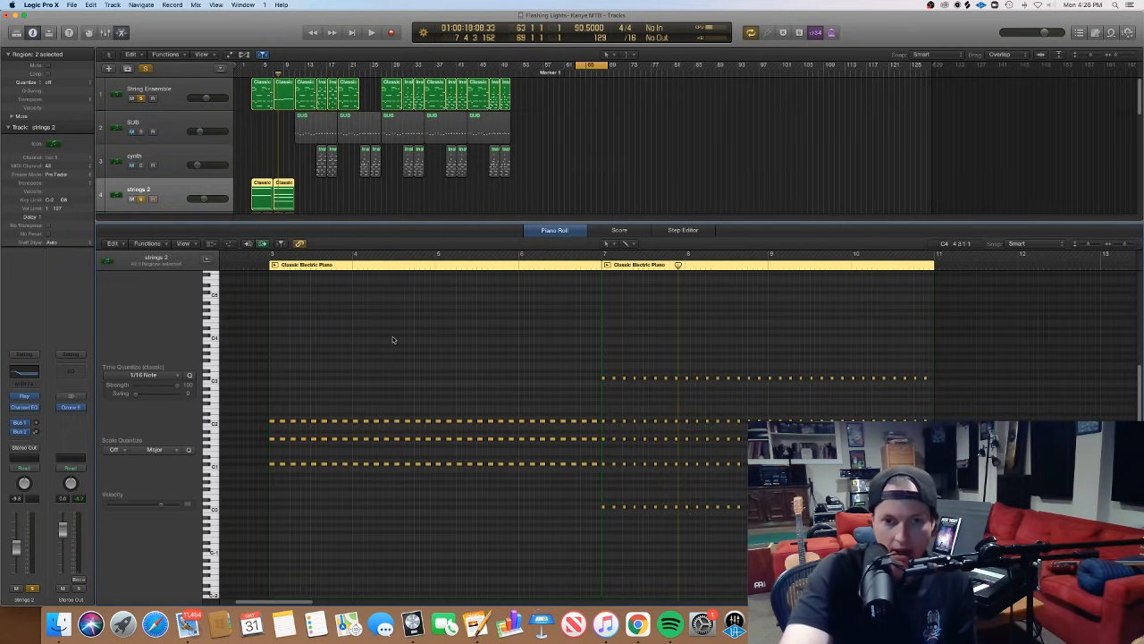
# - Solo the TIMPANI track and open its region in the Piano Roll in place of strings 2
pyautogui.press('p')
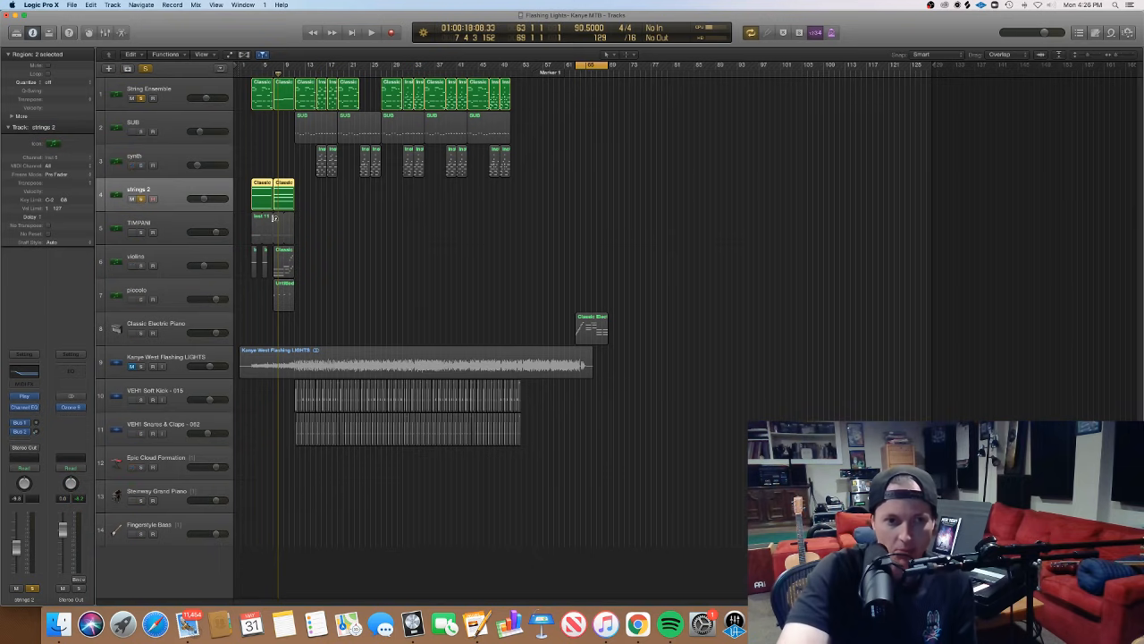
pyautogui.click(326, 234)
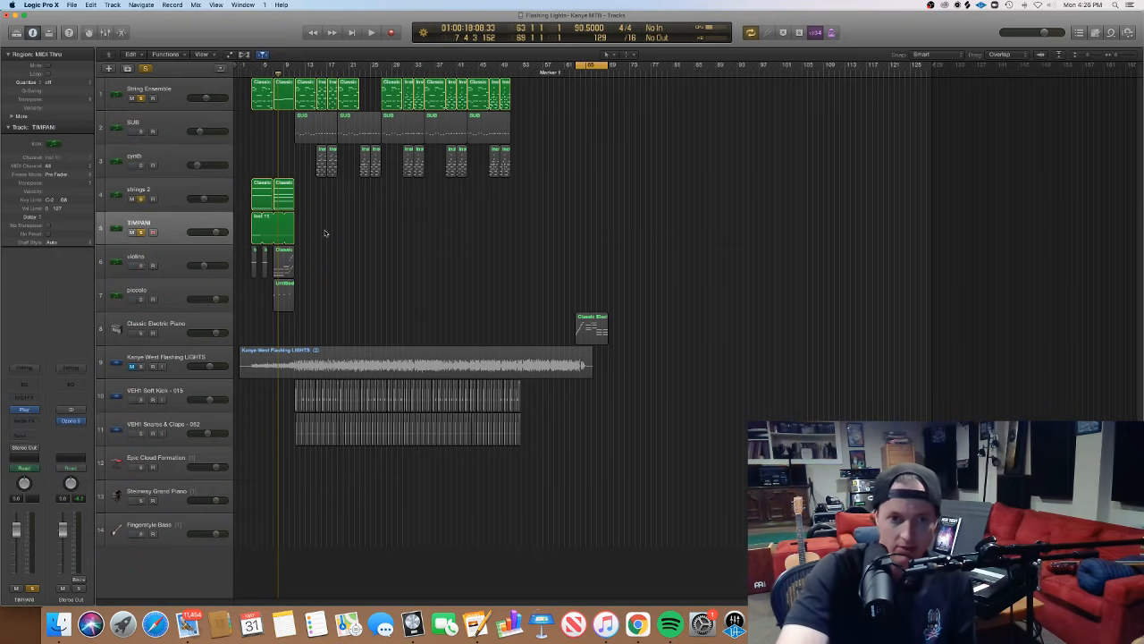
pyautogui.moveTo(326, 233); pyautogui.dragTo(293, 222)
pyautogui.press('p')
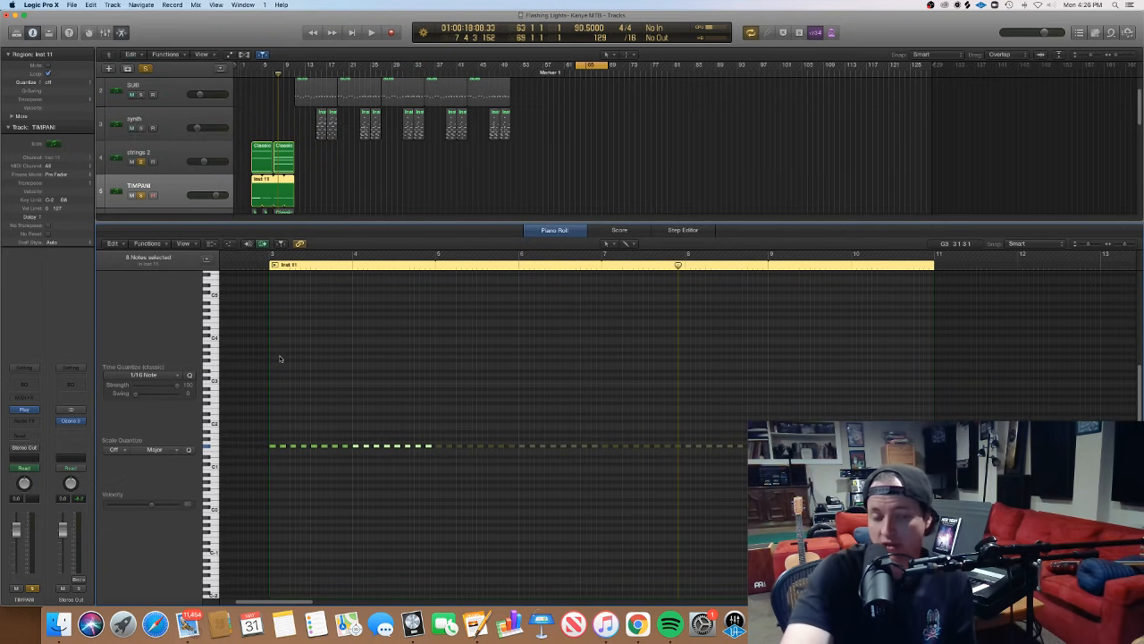
# - Select the first run of TIMPANI notes from bar 3, audition the opening note alone, and clear the selection
pyautogui.moveTo(251, 422); pyautogui.dragTo(373, 471)
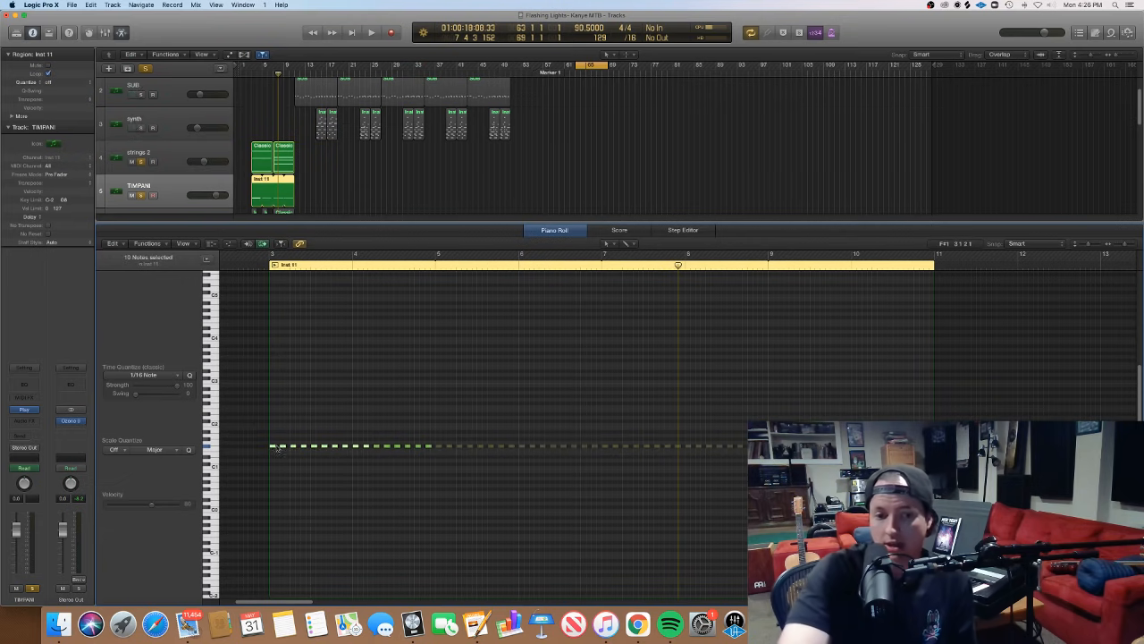
pyautogui.click(273, 447)
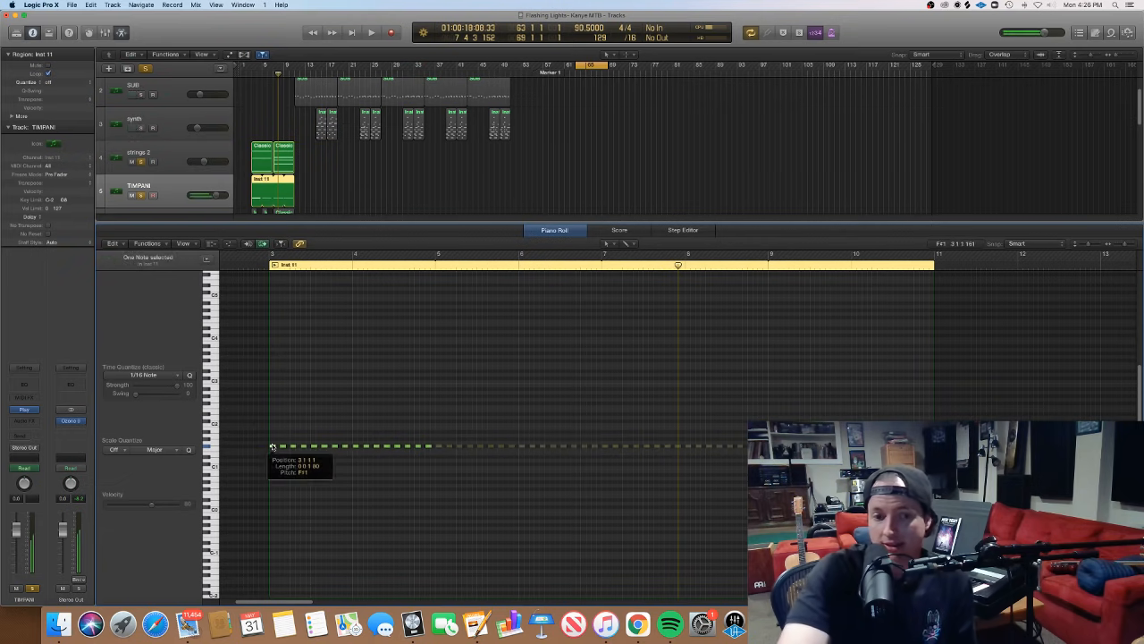
pyautogui.click(258, 439)
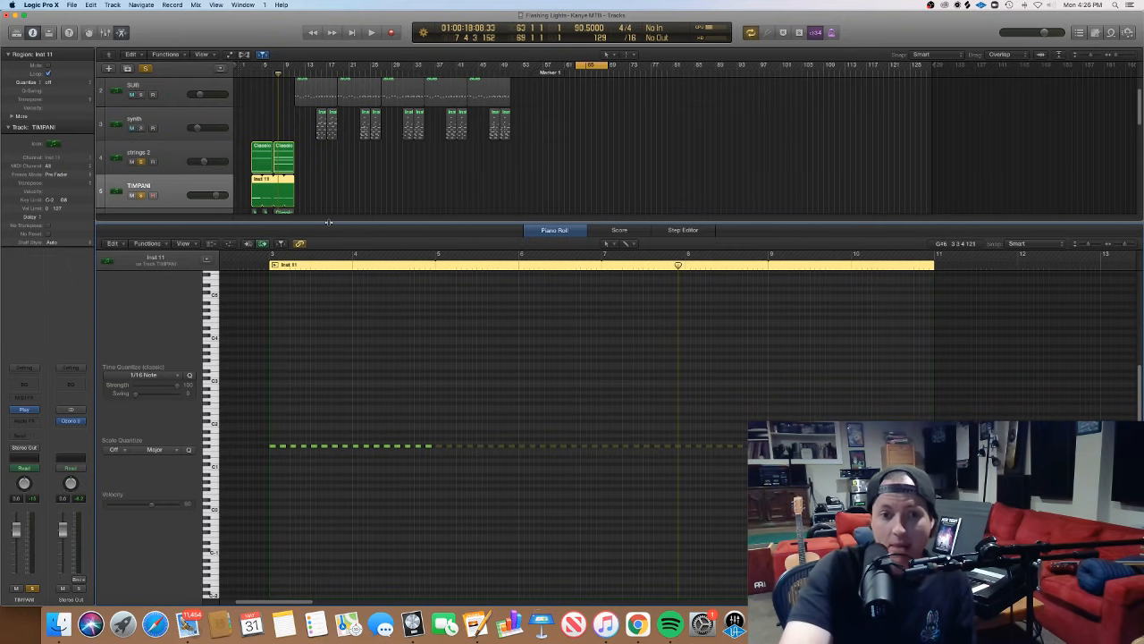
# - Close the Piano Roll and turn off solo on the TIMPANI, strings 2 and String Ensemble tracks
pyautogui.press('e')
pyautogui.click(141, 232)
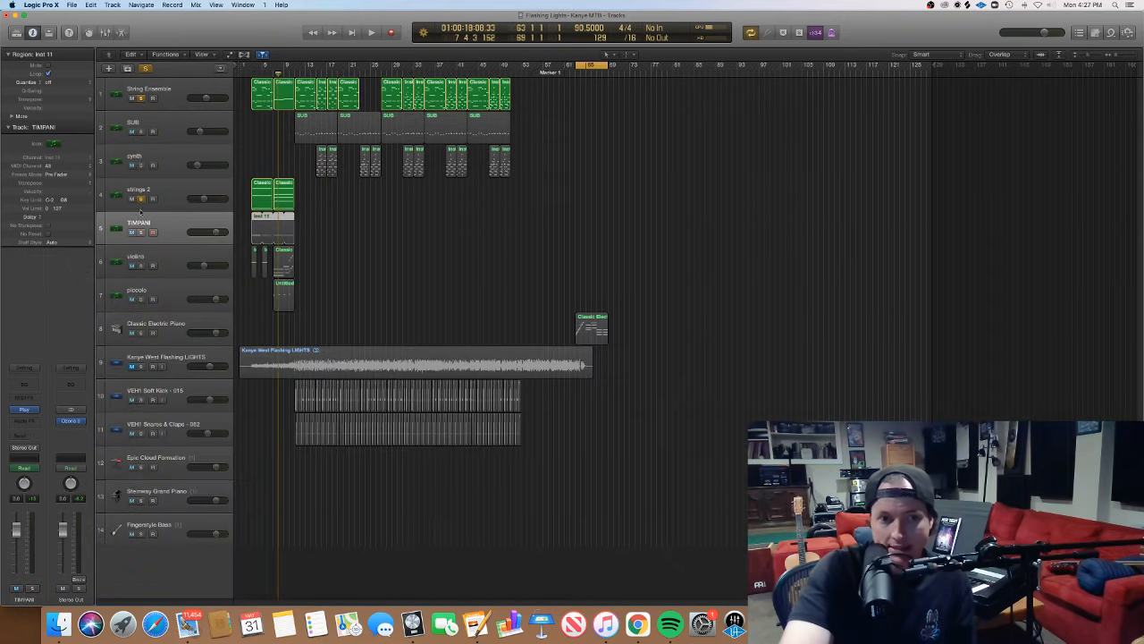
pyautogui.click(141, 198)
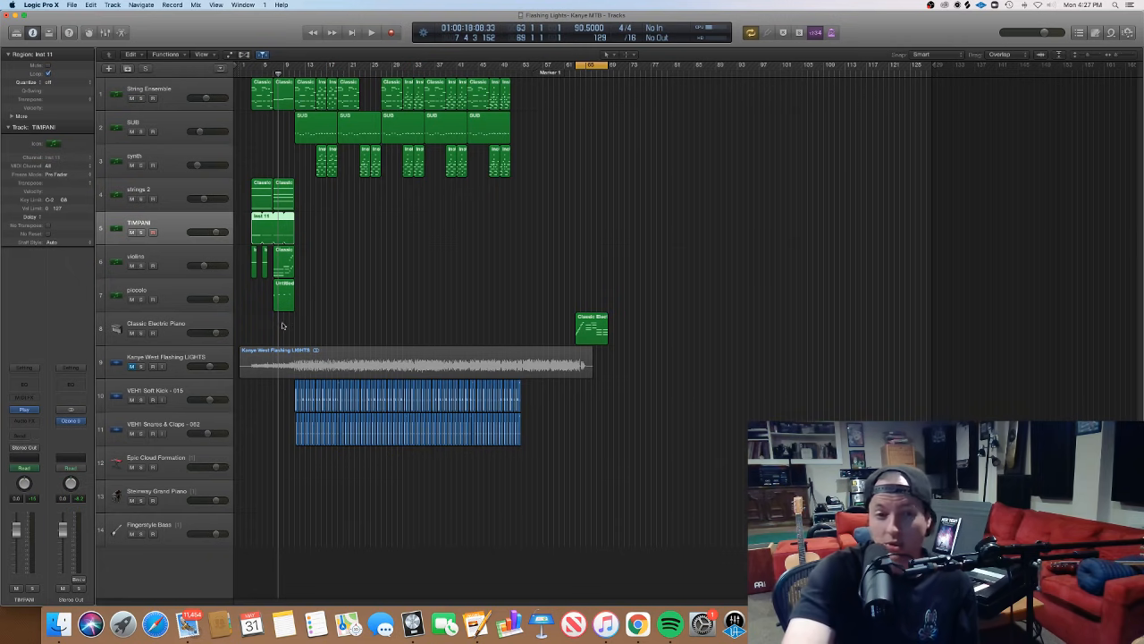
# - Highlight the intro regions from the piccolo track up to strings 2, then select only the TIMPANI region
pyautogui.moveTo(283, 325); pyautogui.dragTo(262, 200)
pyautogui.click(346, 264)
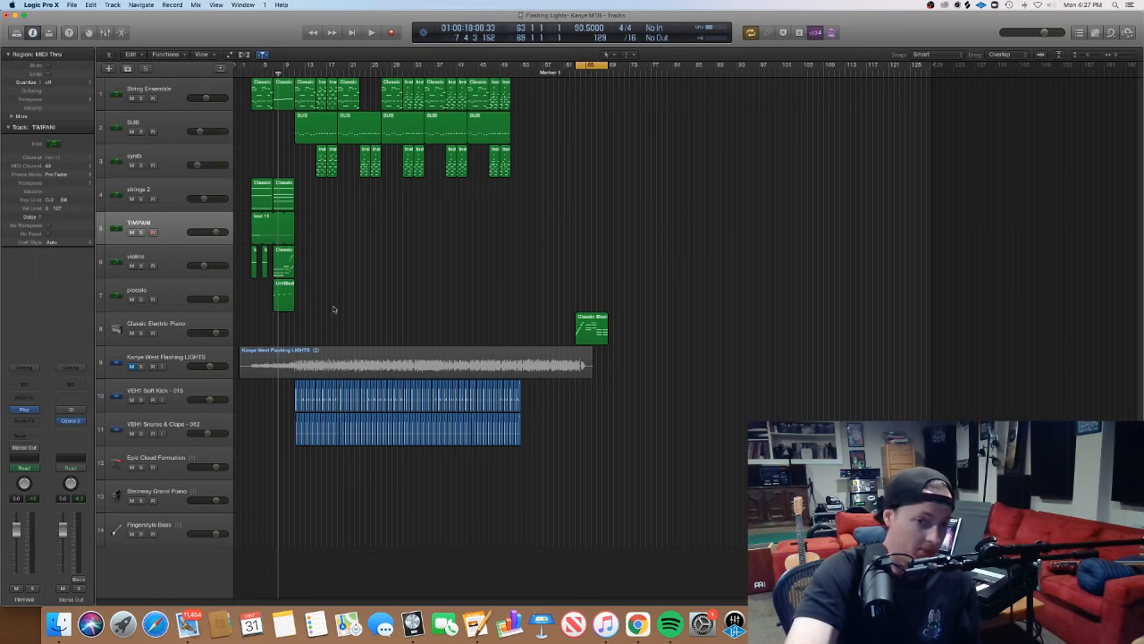
pyautogui.click(258, 228)
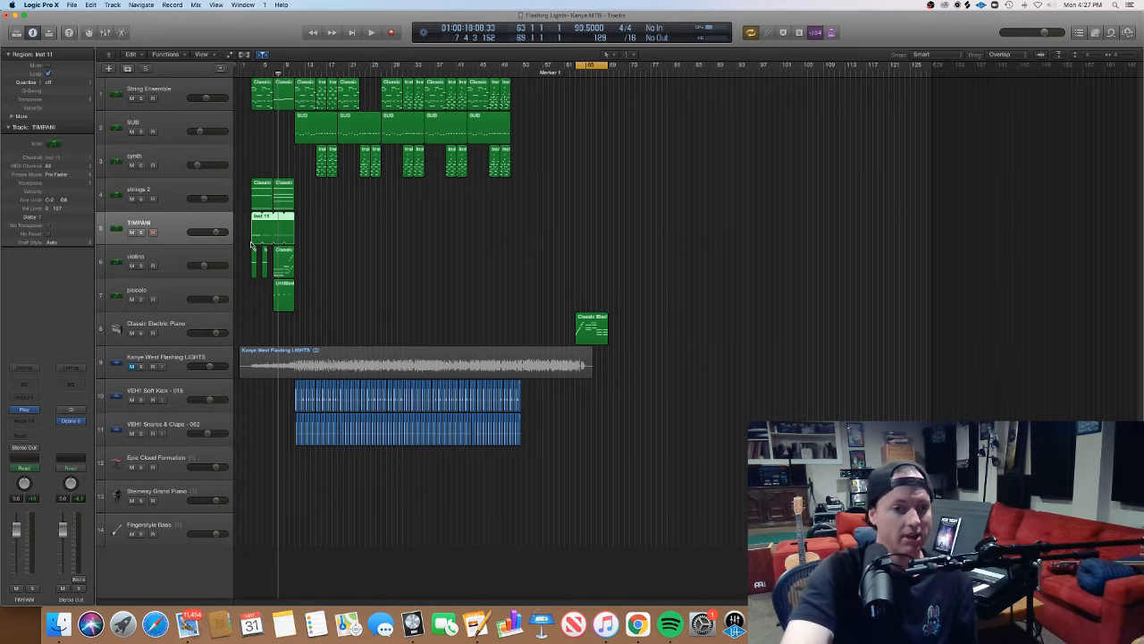
# - Select all three regions on the violins track and open them together in the Piano Roll with no notes selected
pyautogui.click(204, 258)
pyautogui.moveTo(352, 258); pyautogui.dragTo(256, 261)
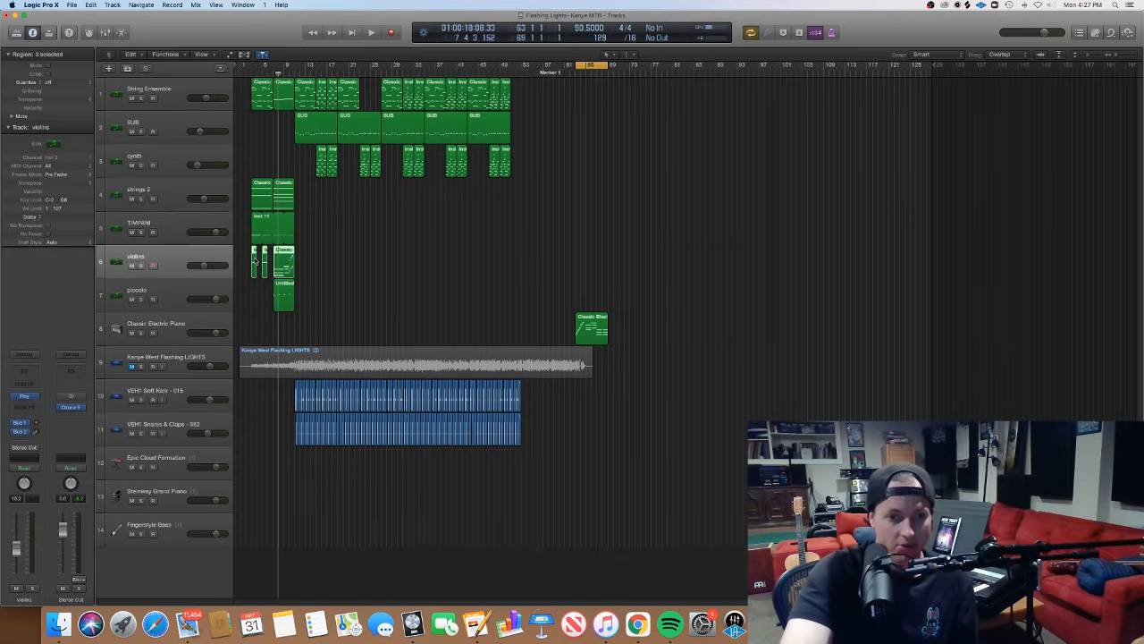
pyautogui.press('p')
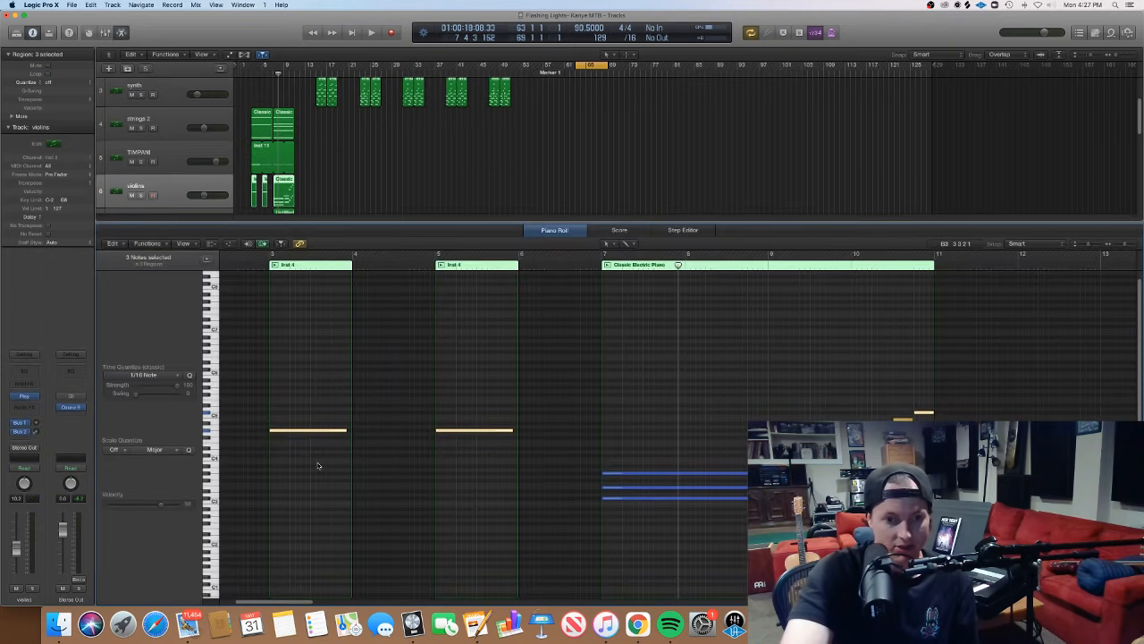
pyautogui.click(280, 474)
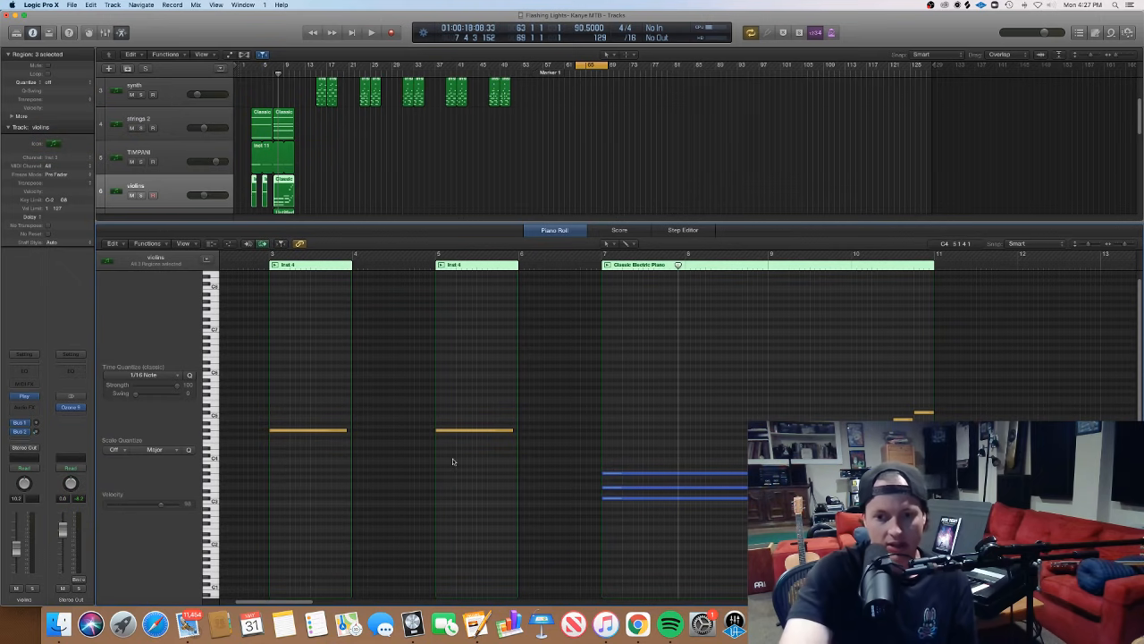
# - Play the arrangement from bar 7 to just past bar 11, following the violins' sustained chords and rising line
pyautogui.hscroll(5, 455, 462)
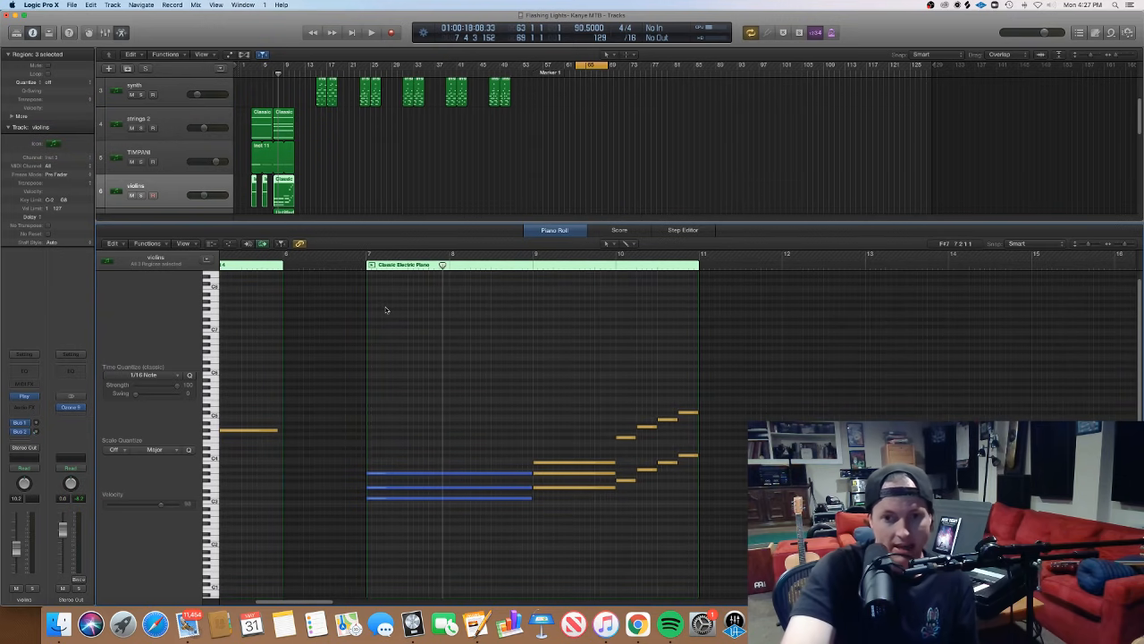
pyautogui.hscroll(1, 384, 311)
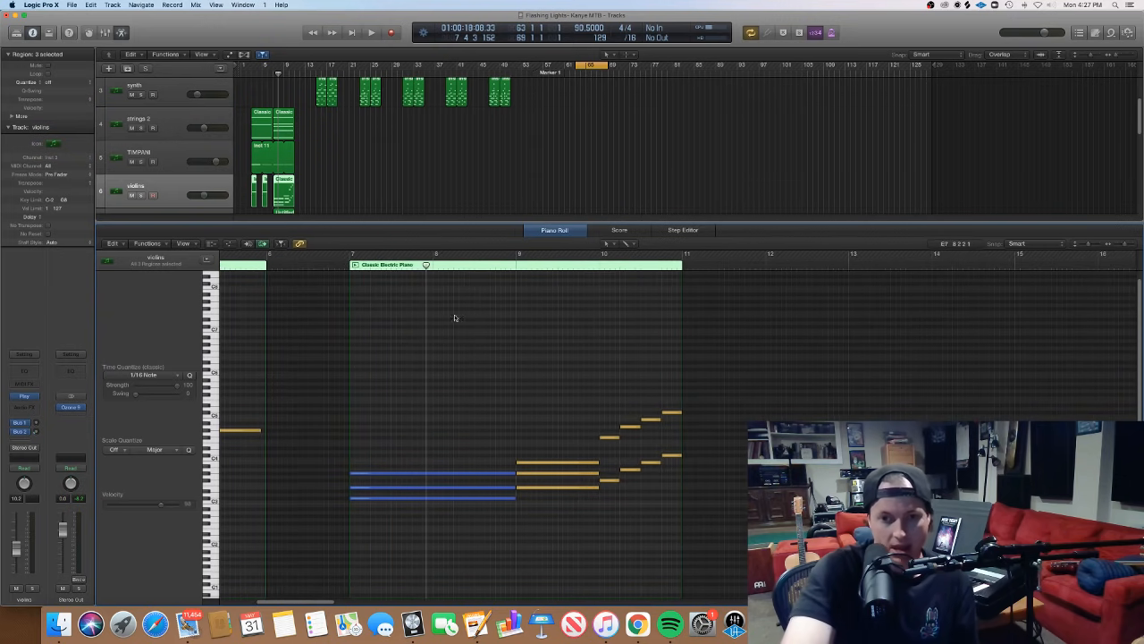
pyautogui.click(351, 257)
pyautogui.press('space')
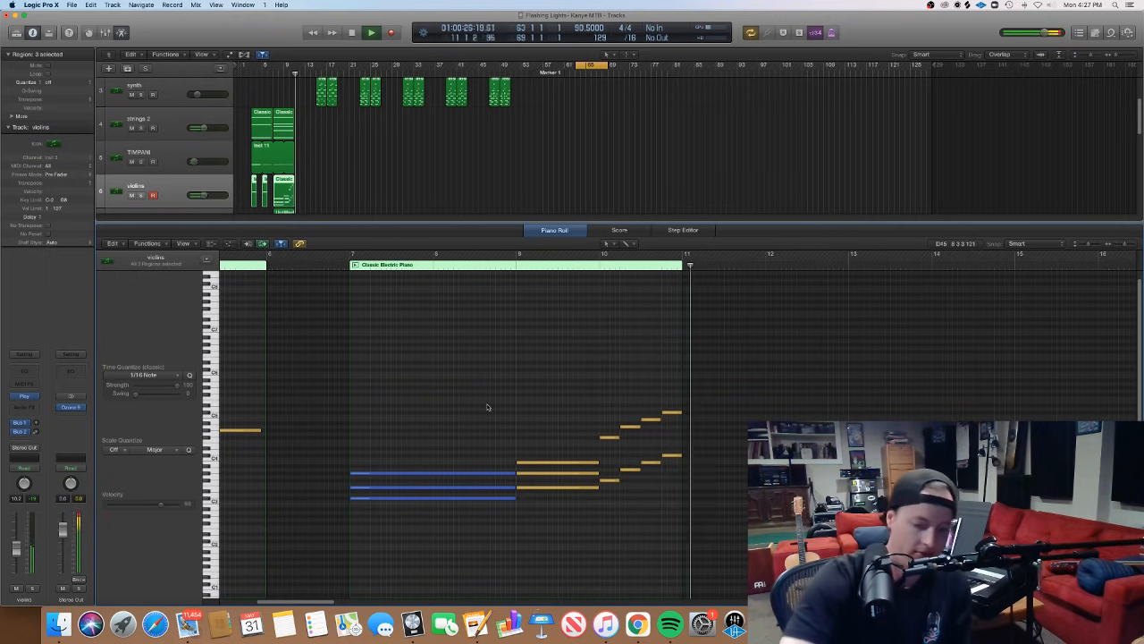
pyautogui.press('space')
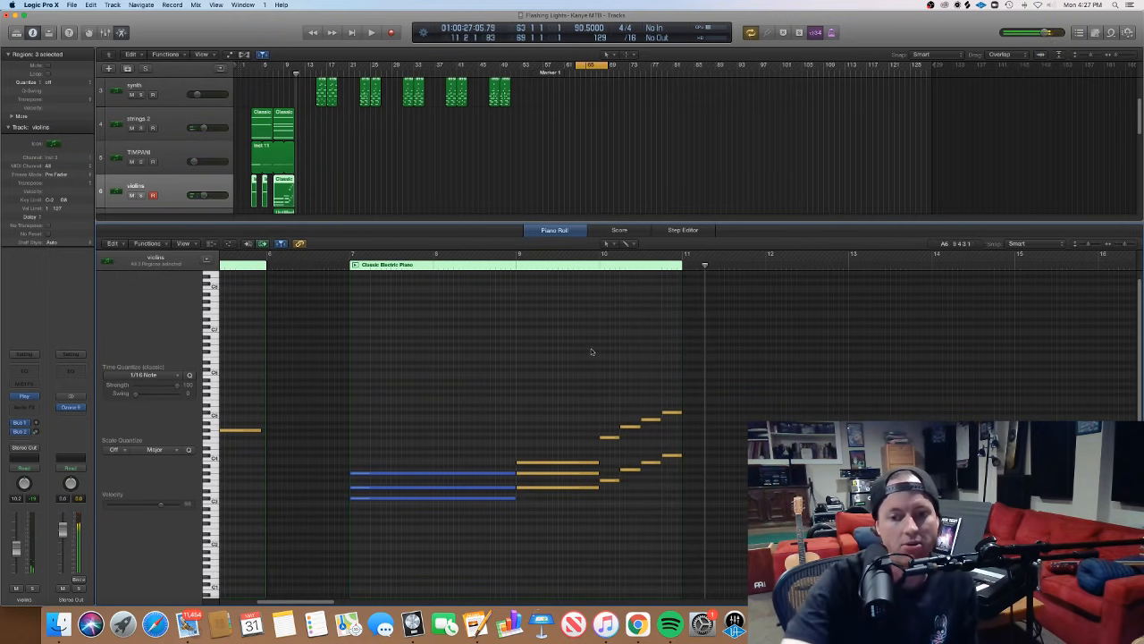
# - Select and sound the octave-doubled notes of the violins' rising line in bar 10, comparing the lower and upper notes, then clear the selection
pyautogui.click(653, 463)
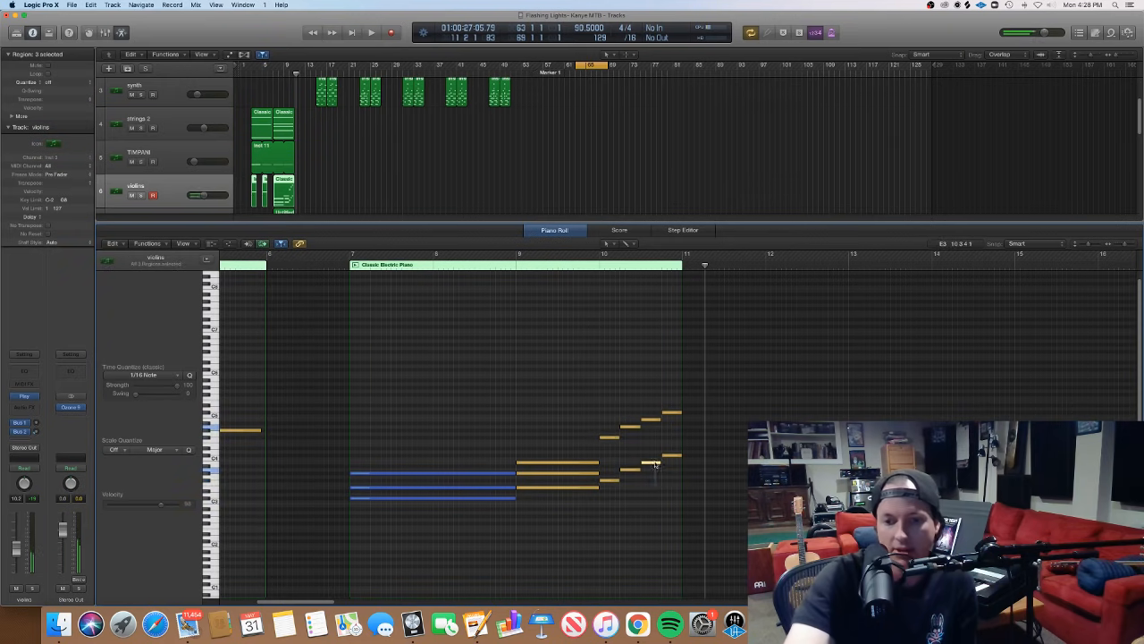
pyautogui.moveTo(655, 463); pyautogui.dragTo(675, 377)
pyautogui.click(645, 446)
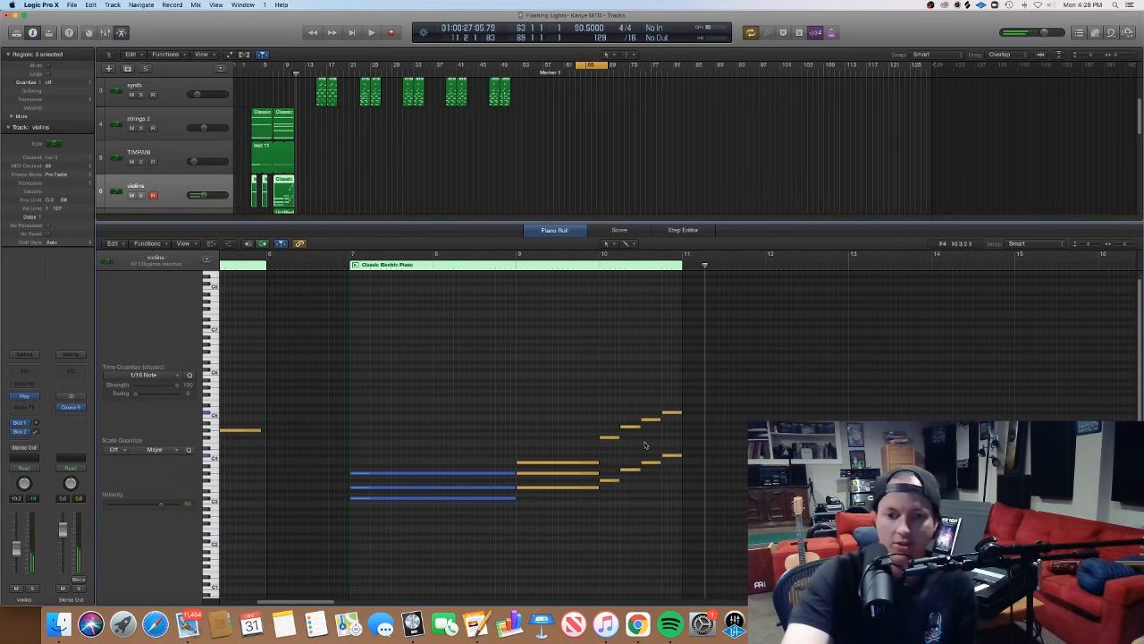
pyautogui.moveTo(610, 504); pyautogui.dragTo(608, 420)
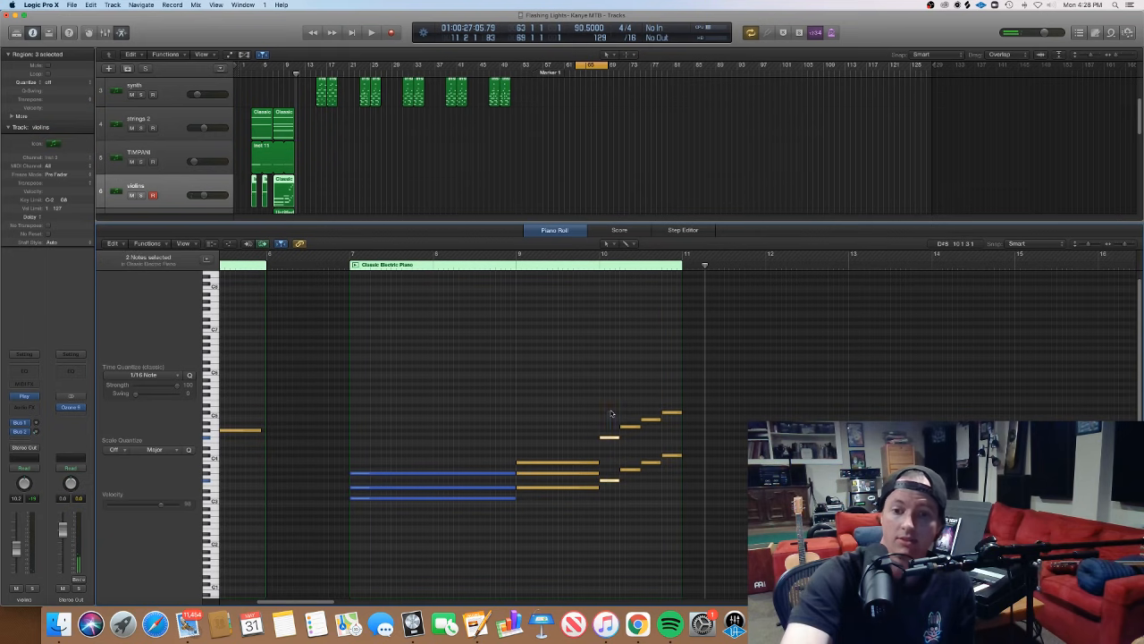
pyautogui.click(612, 471)
pyautogui.click(611, 481)
pyautogui.click(609, 438)
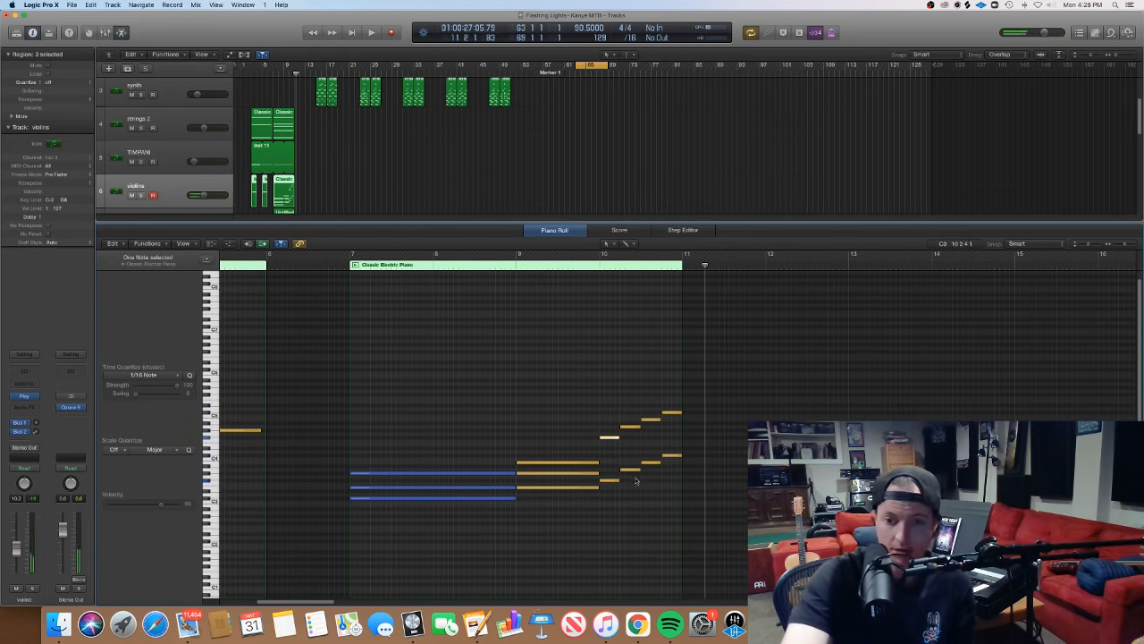
pyautogui.click(632, 470)
pyautogui.click(632, 427)
pyautogui.click(636, 438)
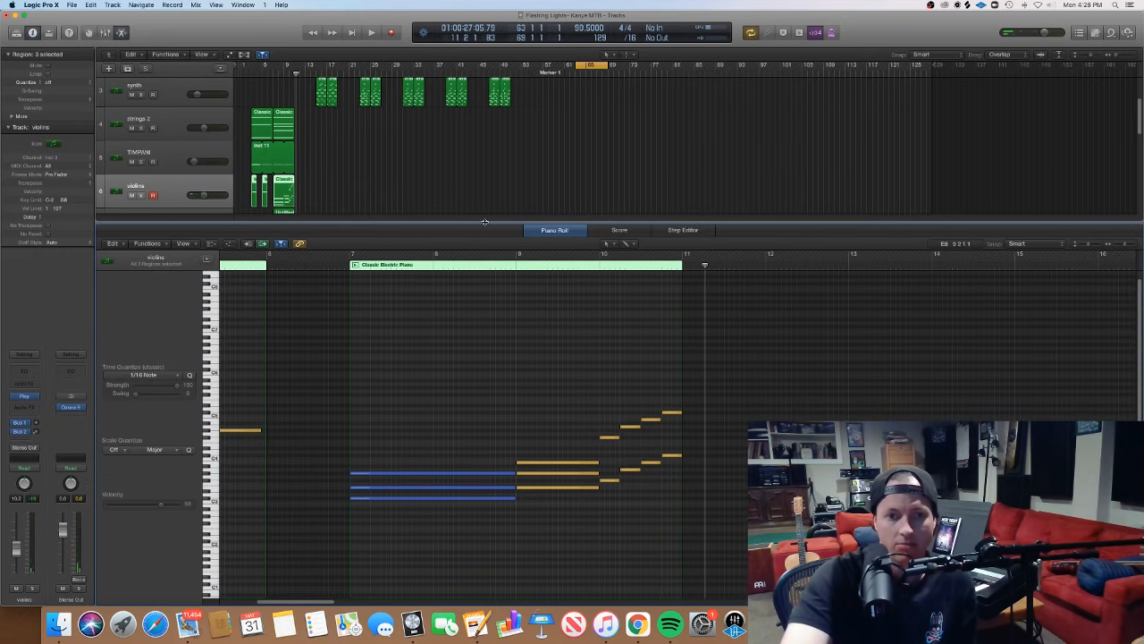
# - Close the Piano Roll, deselect the violins regions and place the playhead at bar 7
pyautogui.press('p')
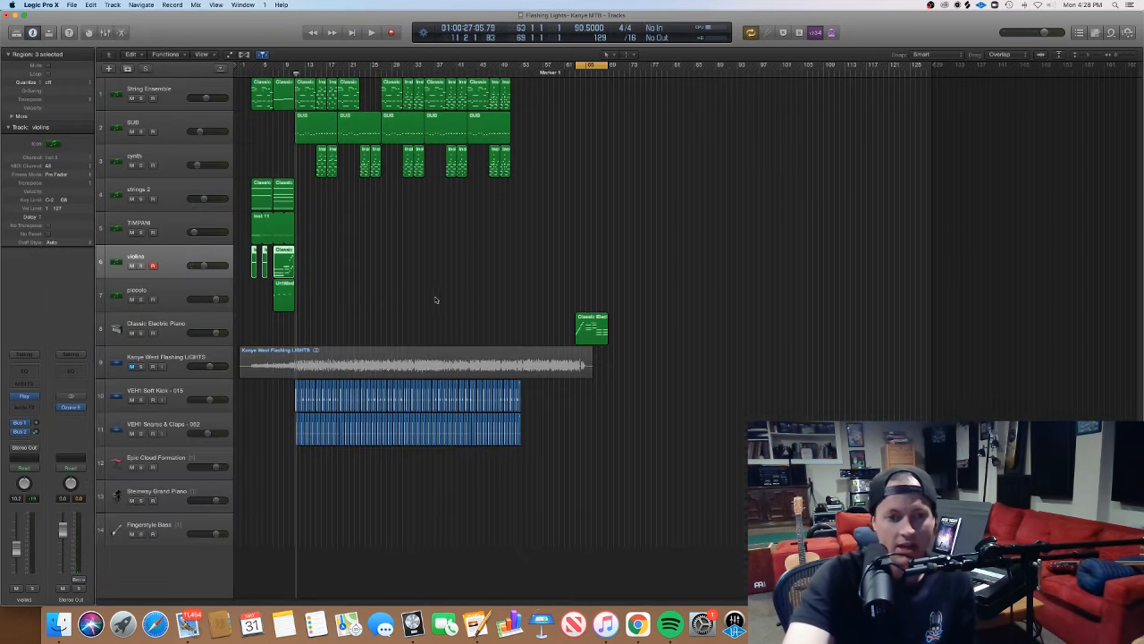
pyautogui.click(438, 299)
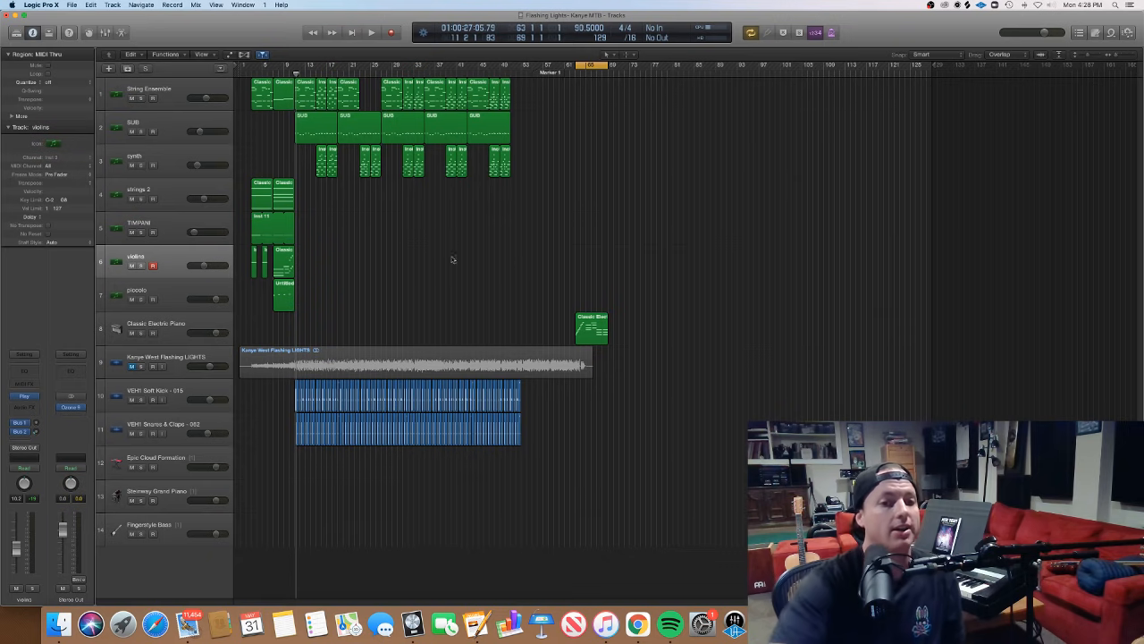
pyautogui.click(273, 74)
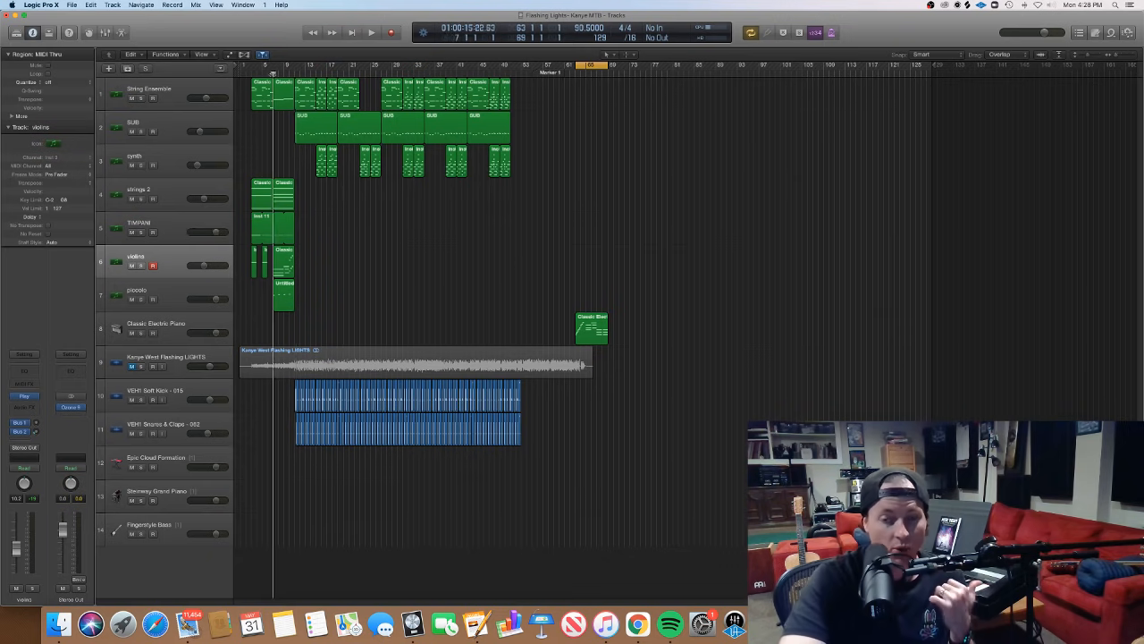
# - Open the violins region at bar 7 in the Piano Roll, move the playhead to just before bar 10, and return to the full arrangement
pyautogui.doubleClick(284, 258)
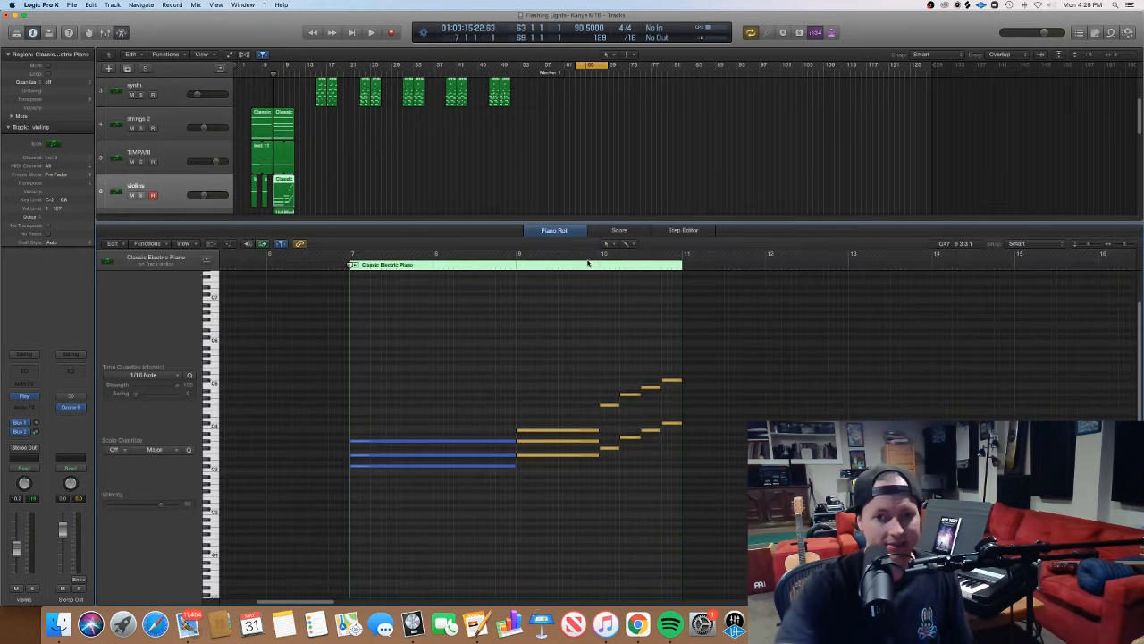
pyautogui.click(594, 267)
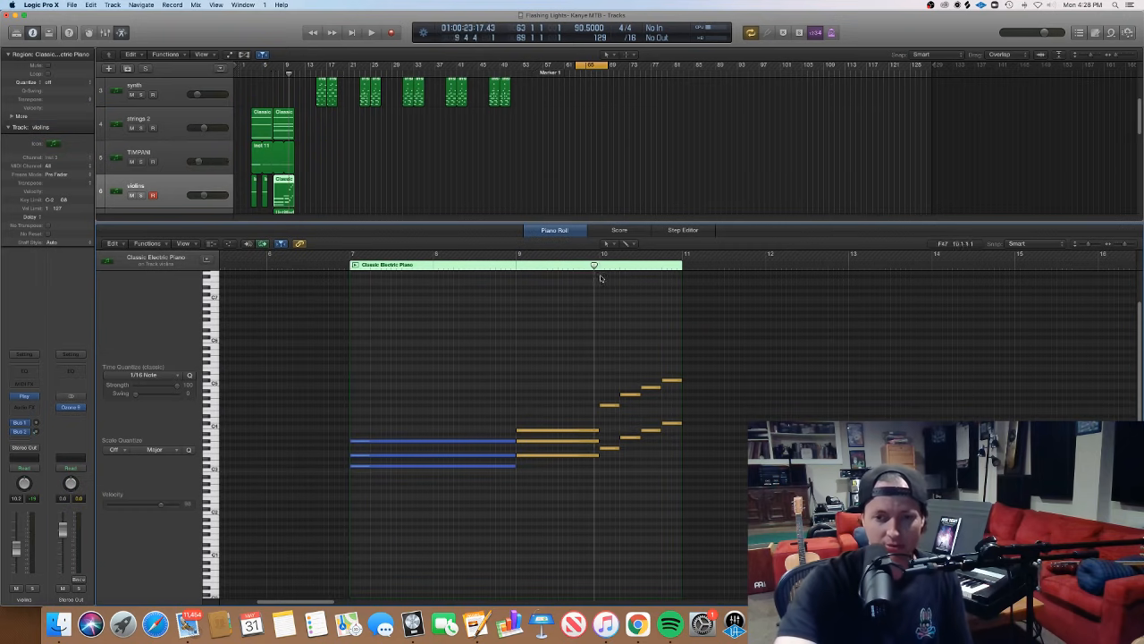
pyautogui.press('e')
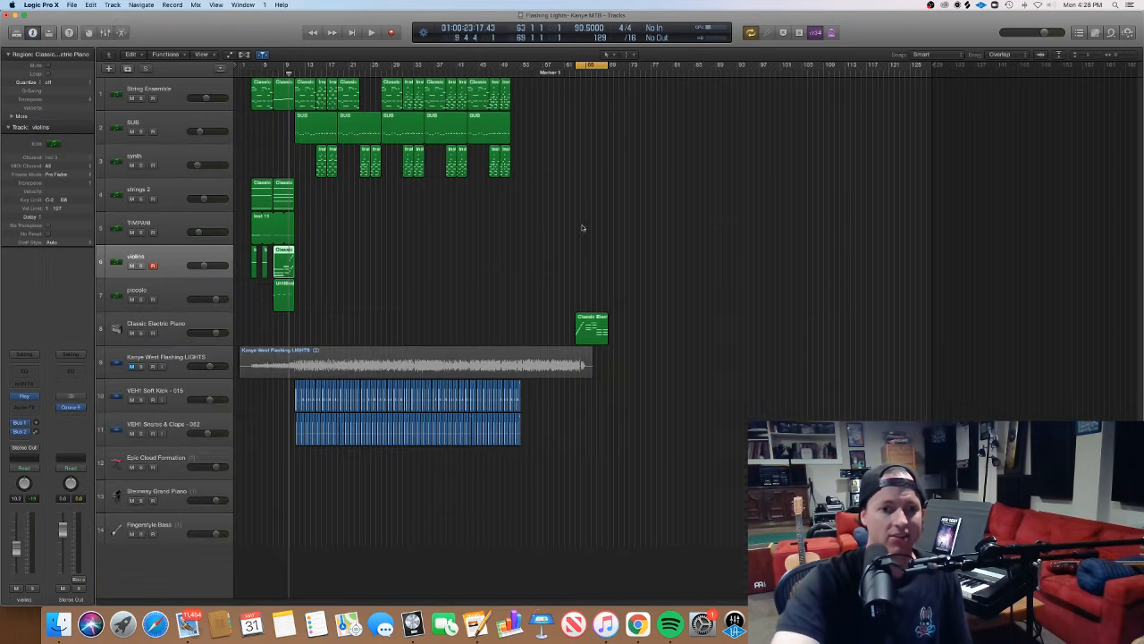
pyautogui.click(446, 287)
# - Highlight the opening kick regions on the VEH1 Soft Kick track, deselect them, and place the playhead on the first snare at bar 11, beat 2
pyautogui.moveTo(254, 402); pyautogui.dragTo(326, 408)
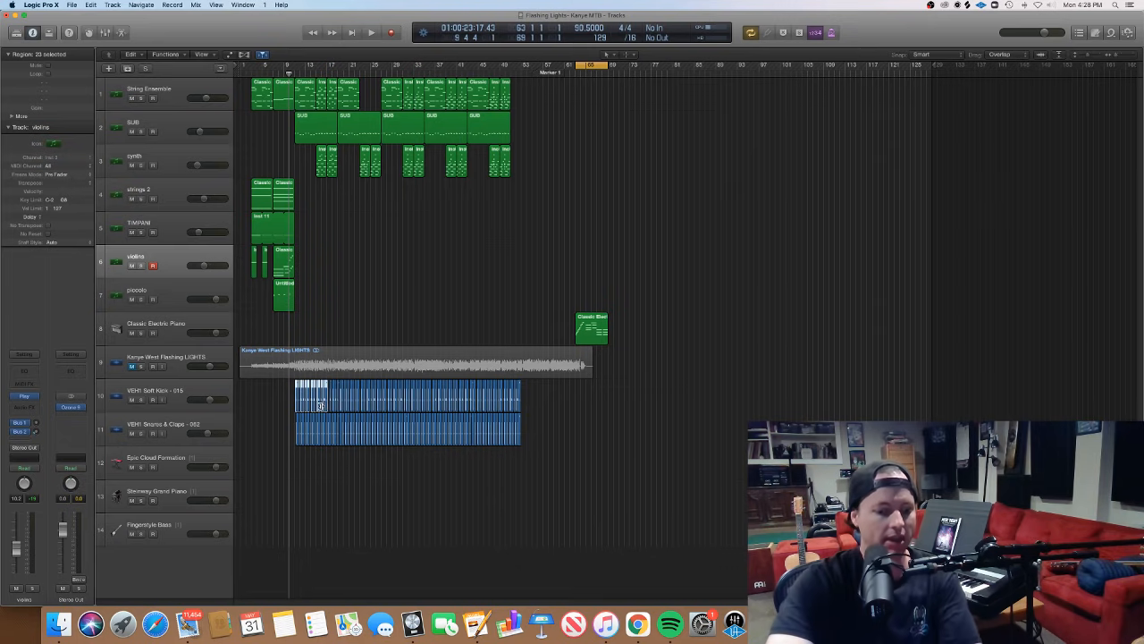
pyautogui.press('super+Right')
pyautogui.press('super+Right')
pyautogui.press('super+Right')
pyautogui.press('super+Right')
pyautogui.press('super+Right')
pyautogui.press('super+Right')
pyautogui.press('super+Right')
pyautogui.press('super+Right')
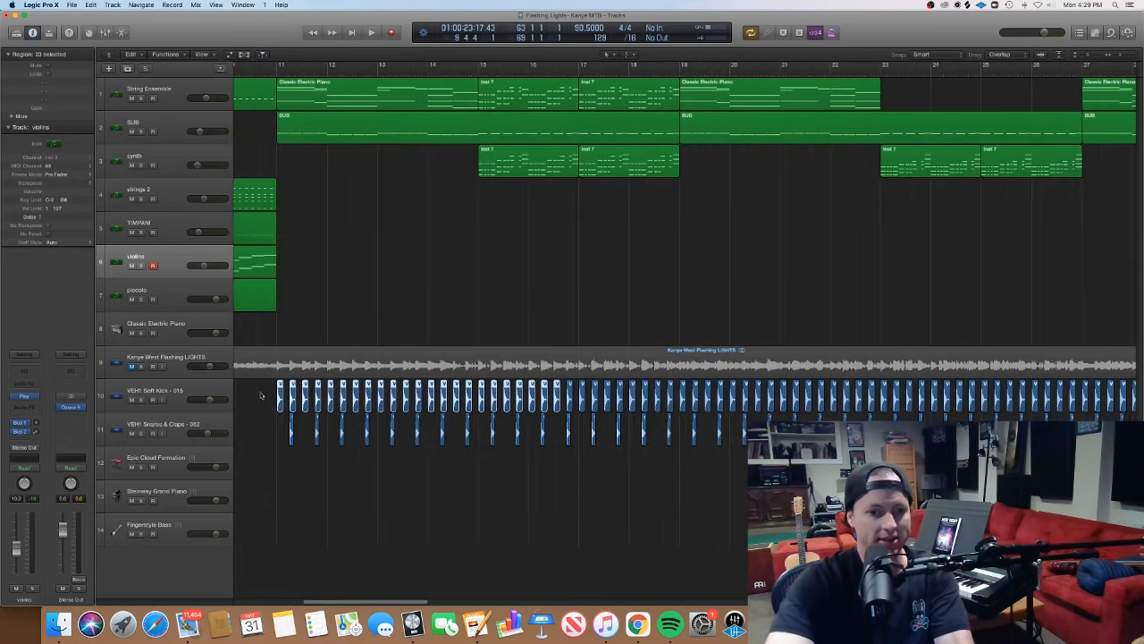
pyautogui.click(271, 404)
pyautogui.press('super+Right')
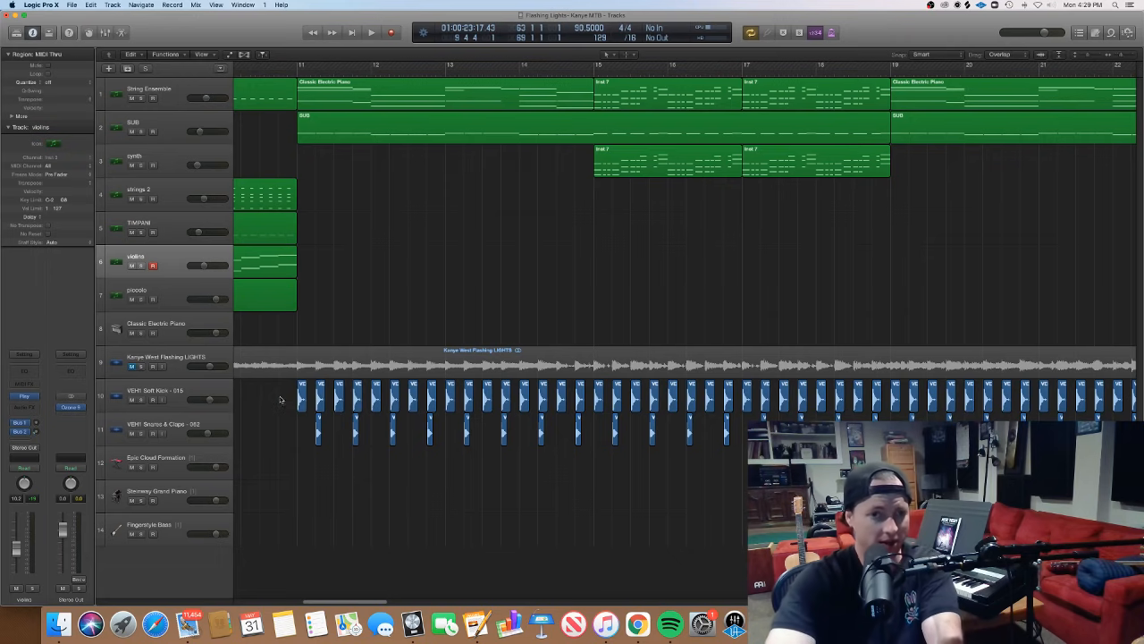
pyautogui.moveTo(297, 70)
pyautogui.mouseDown()
pyautogui.moveTo(354, 70)
pyautogui.moveTo(300, 70)
pyautogui.moveTo(315, 72)
pyautogui.mouseUp()
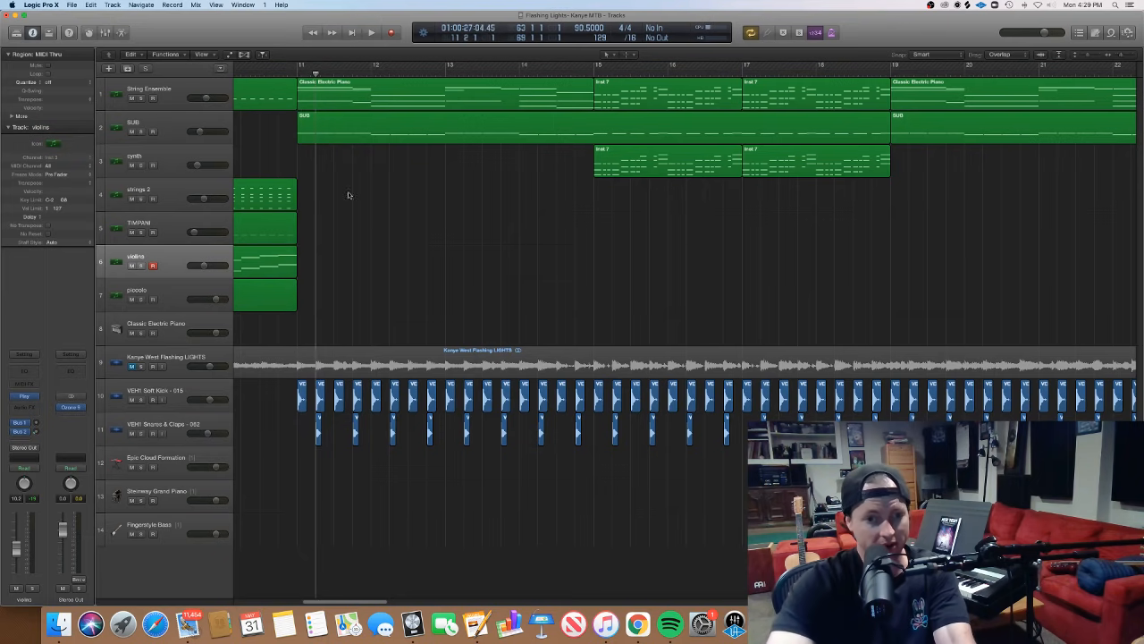
# - Examine at waveform level how the kick and snare regions line up with the original song at bar 11, beat 2
pyautogui.press('super+Right')
pyautogui.press('super+Right')
pyautogui.press('super+Right')
pyautogui.press('super+Right')
pyautogui.press('super+Right')
pyautogui.press('super+Right')
pyautogui.press('super+Right')
pyautogui.press('super+Right')
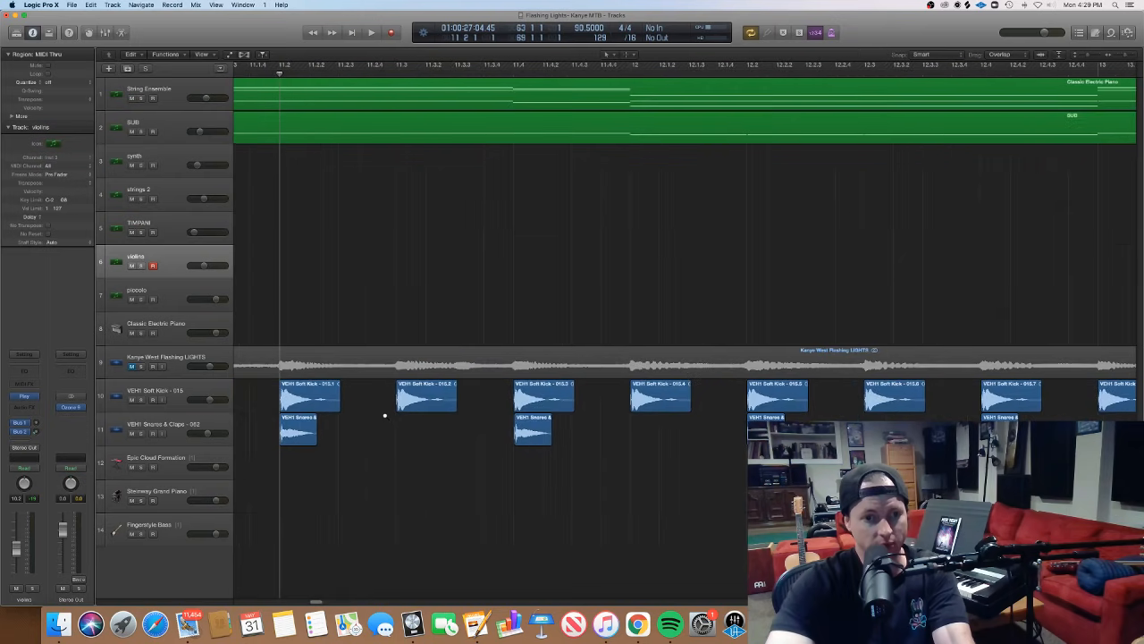
pyautogui.press('super+Right')
pyautogui.press('super+Right')
pyautogui.press('super+Right')
pyautogui.press('super+Right')
pyautogui.press('super+Right')
pyautogui.press('super+Right')
pyautogui.press('super+Right')
pyautogui.press('super+Right')
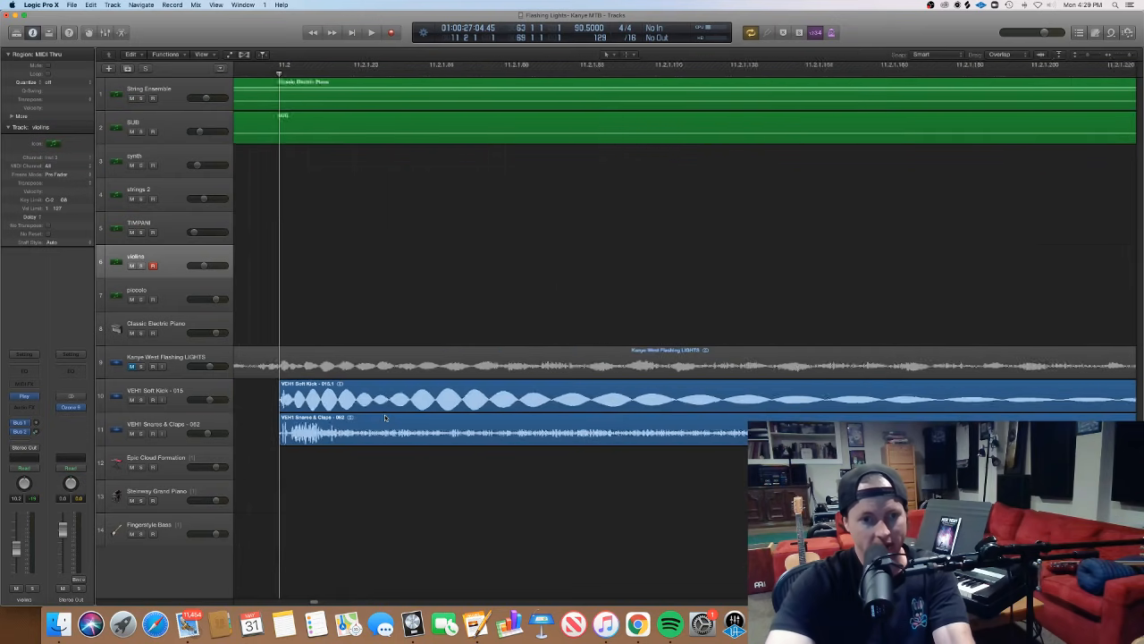
pyautogui.press('super+Right')
pyautogui.press('super+Right')
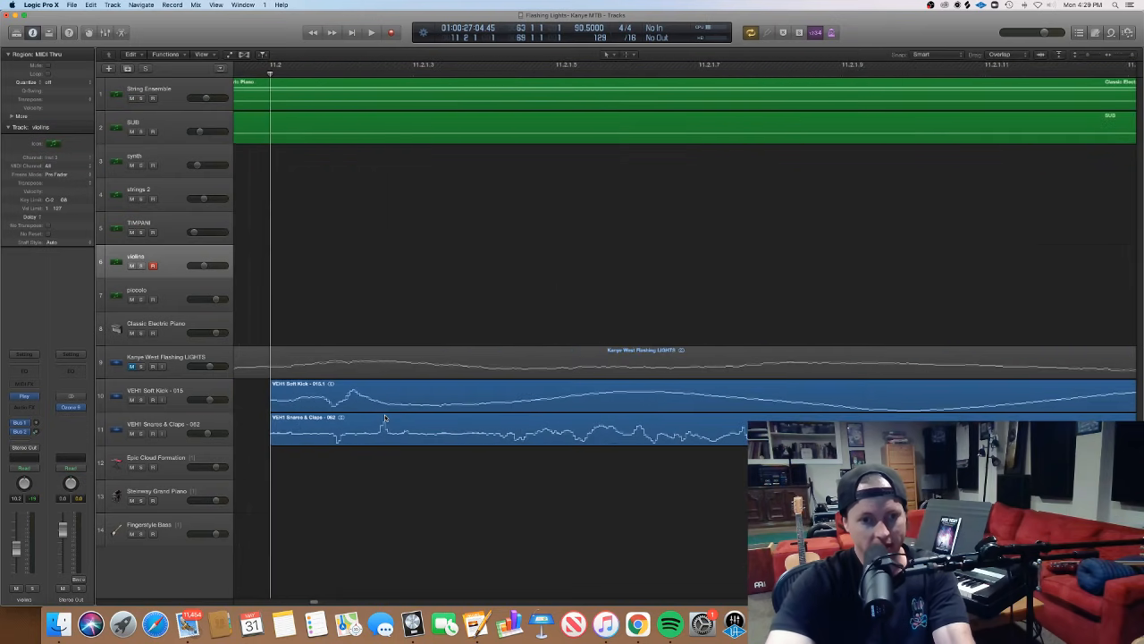
pyautogui.hscroll(-3, 378, 420)
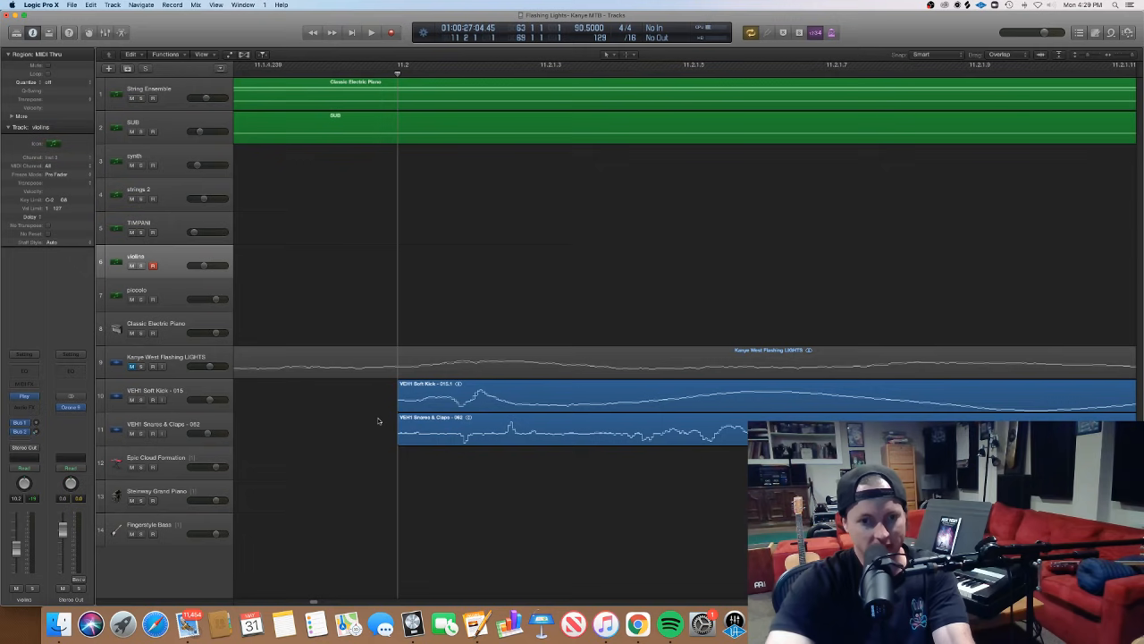
# - Return to an overview of the arrangement, from the end of the intro to the Classic Electric Piano region
pyautogui.press('super+Left')
pyautogui.press('super+Left')
pyautogui.press('super+Left')
pyautogui.press('super+Left')
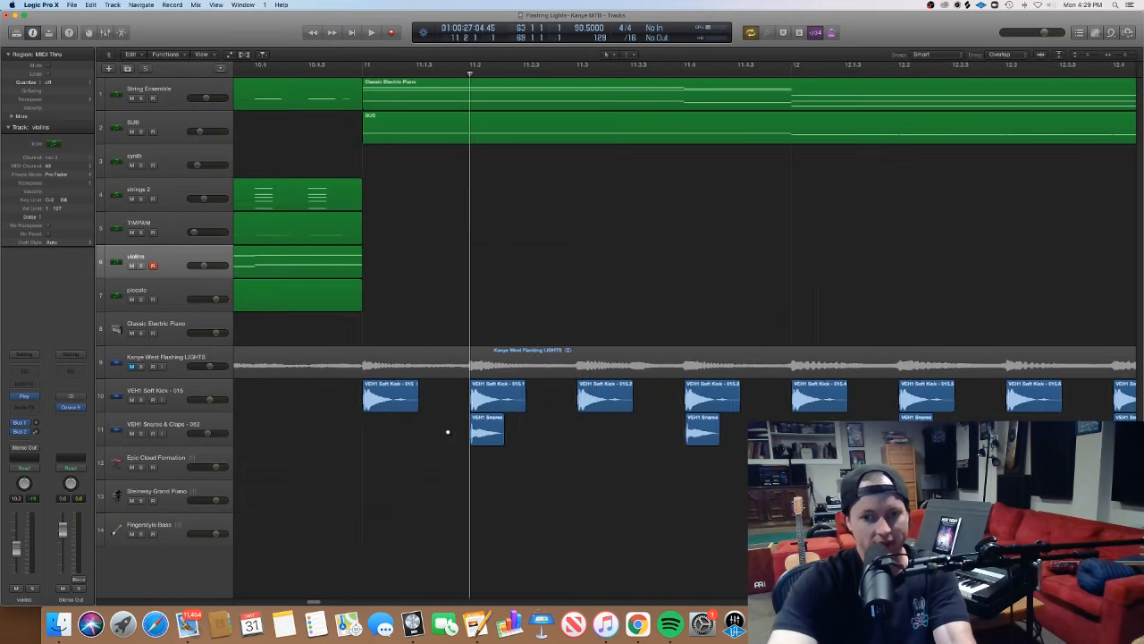
pyautogui.press('super+Left')
pyautogui.press('super+Left')
pyautogui.press('super+Left')
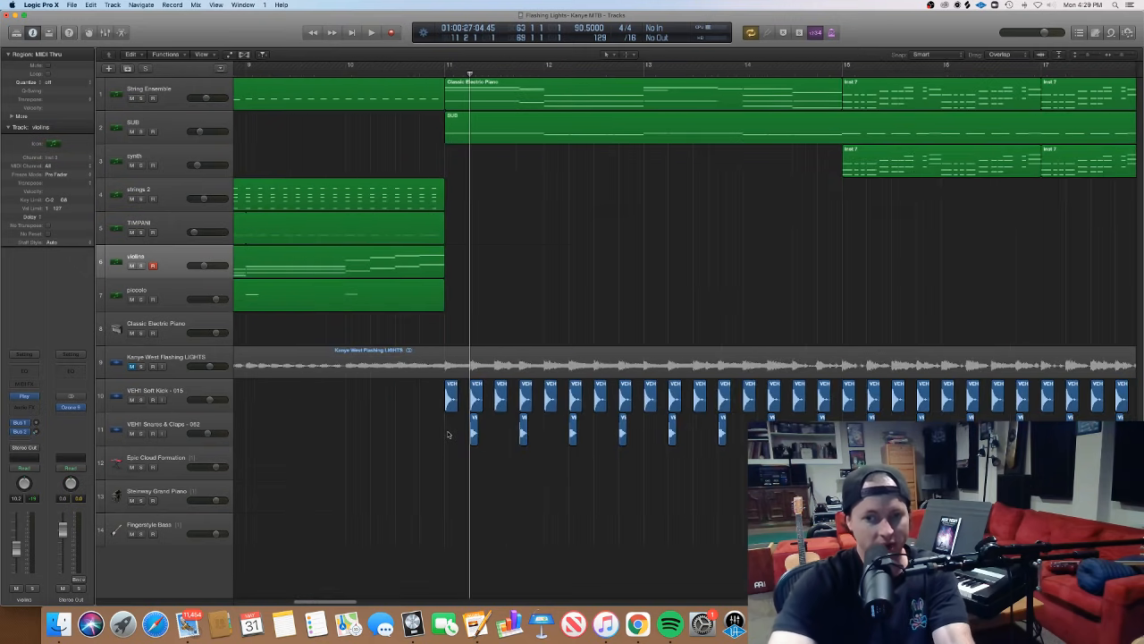
pyautogui.press('super+Left')
pyautogui.press('super+Left')
pyautogui.press('super+Left')
pyautogui.press('super+Left')
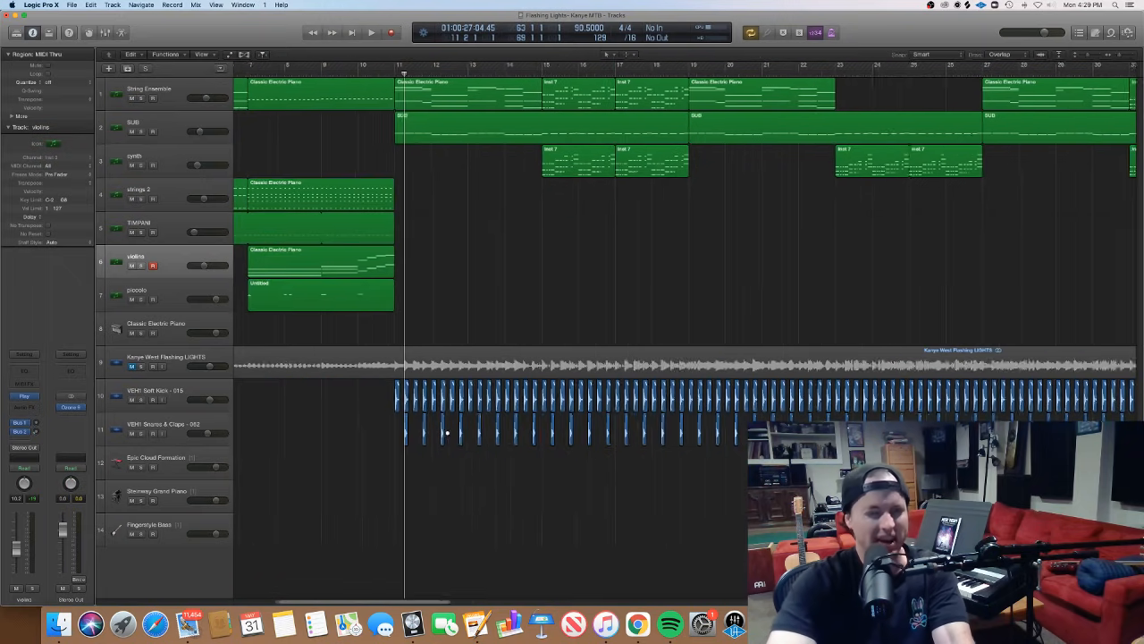
pyautogui.scroll(-8, 447, 433)
pyautogui.hscroll(1, 445, 432)
pyautogui.scroll(2, 441, 433)
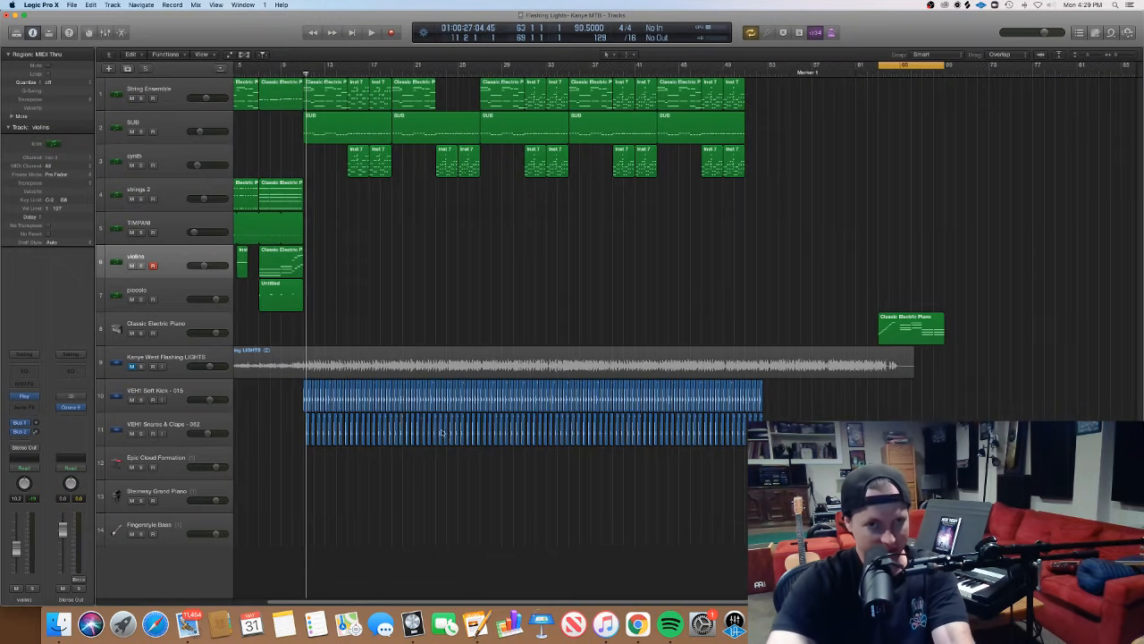
# - Point out the first SUB region and the String Ensemble region at bar 11, then set the playhead back to bar 11
pyautogui.click(303, 73)
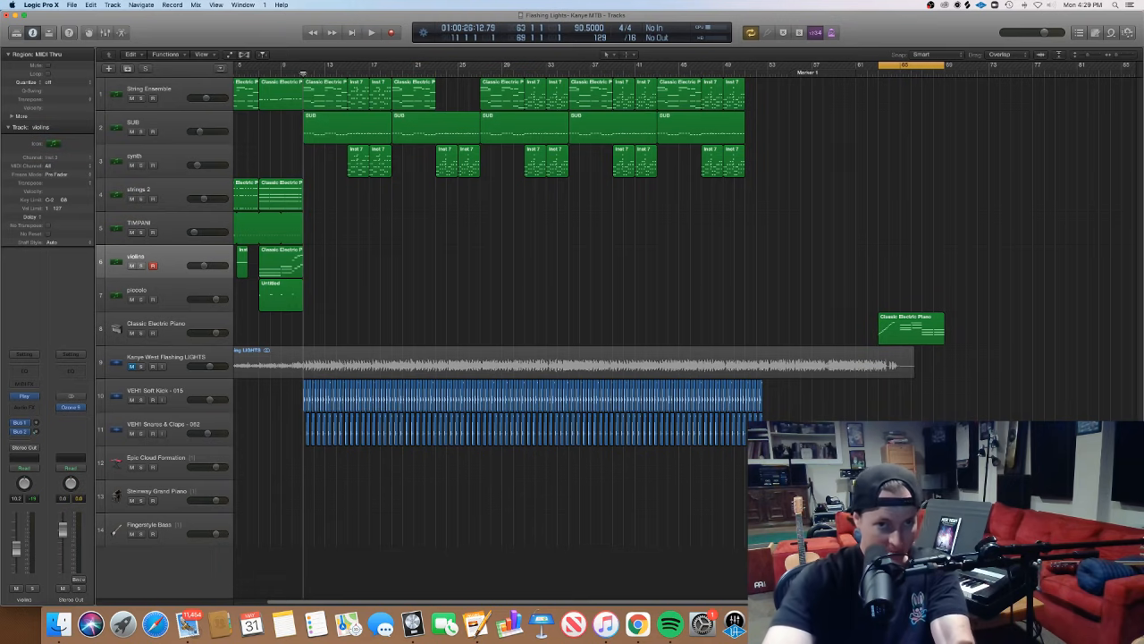
pyautogui.click(312, 132)
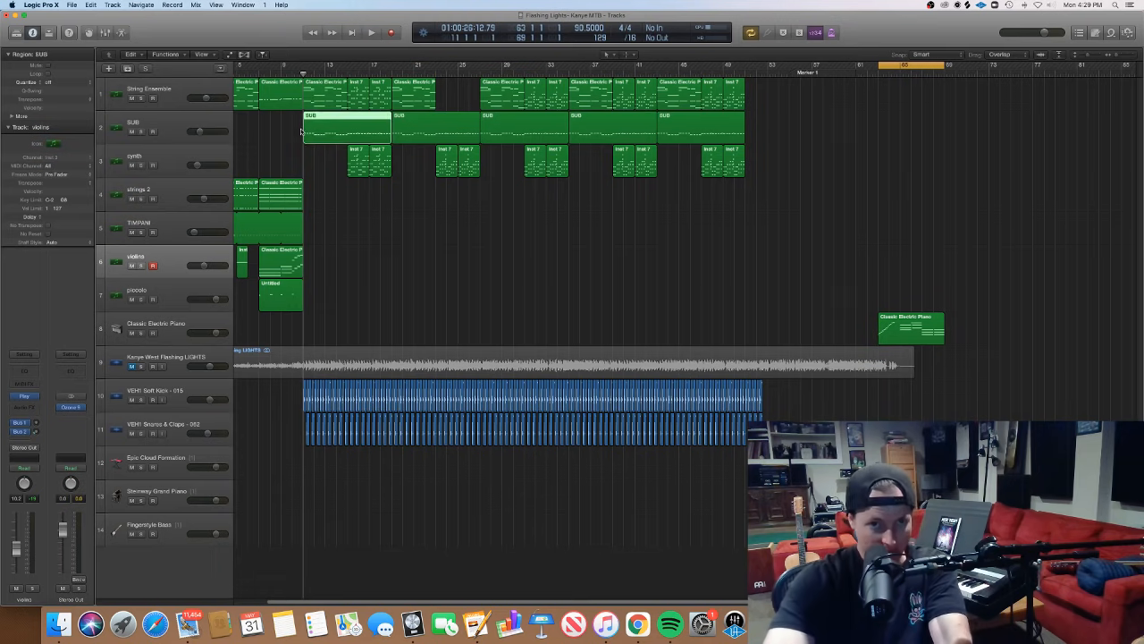
pyautogui.click(318, 89)
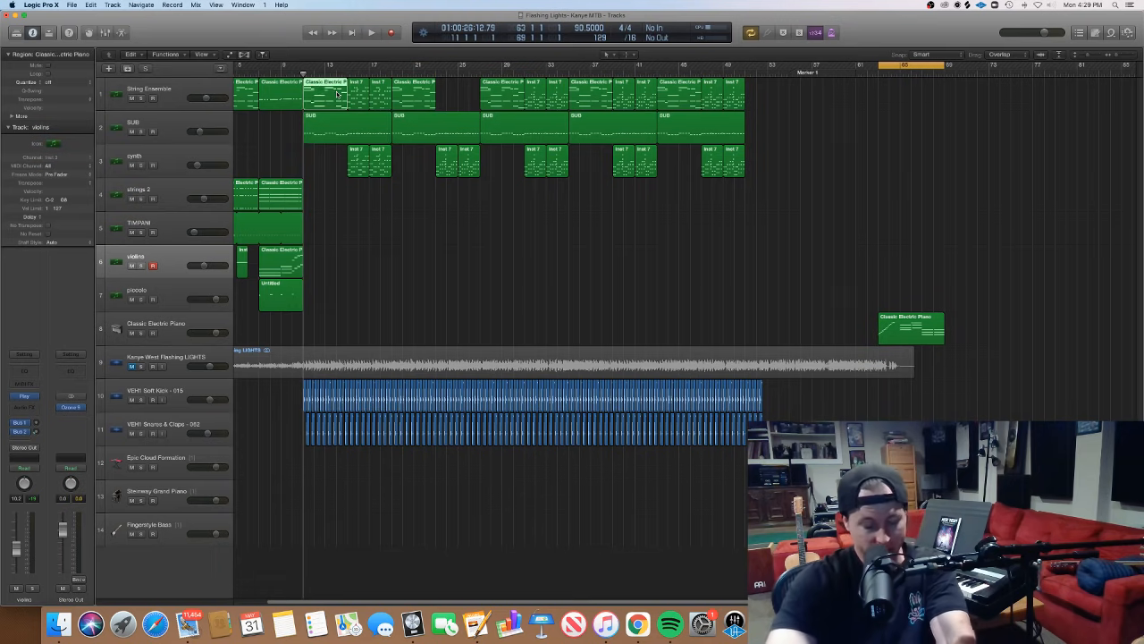
pyautogui.hscroll(-3, 273, 95)
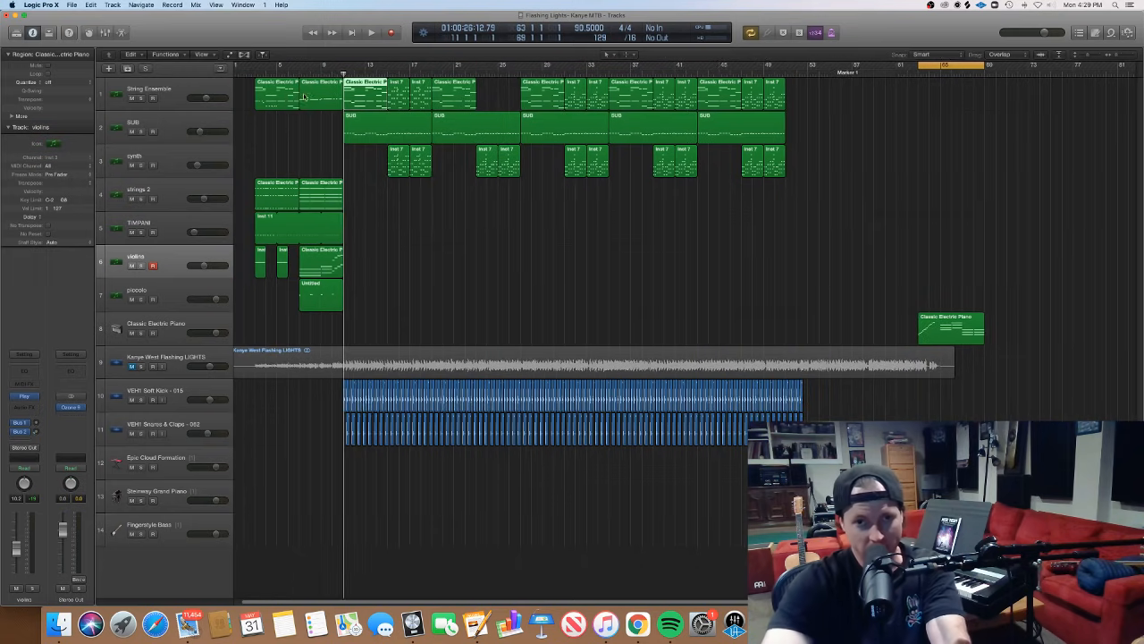
pyautogui.click(323, 67)
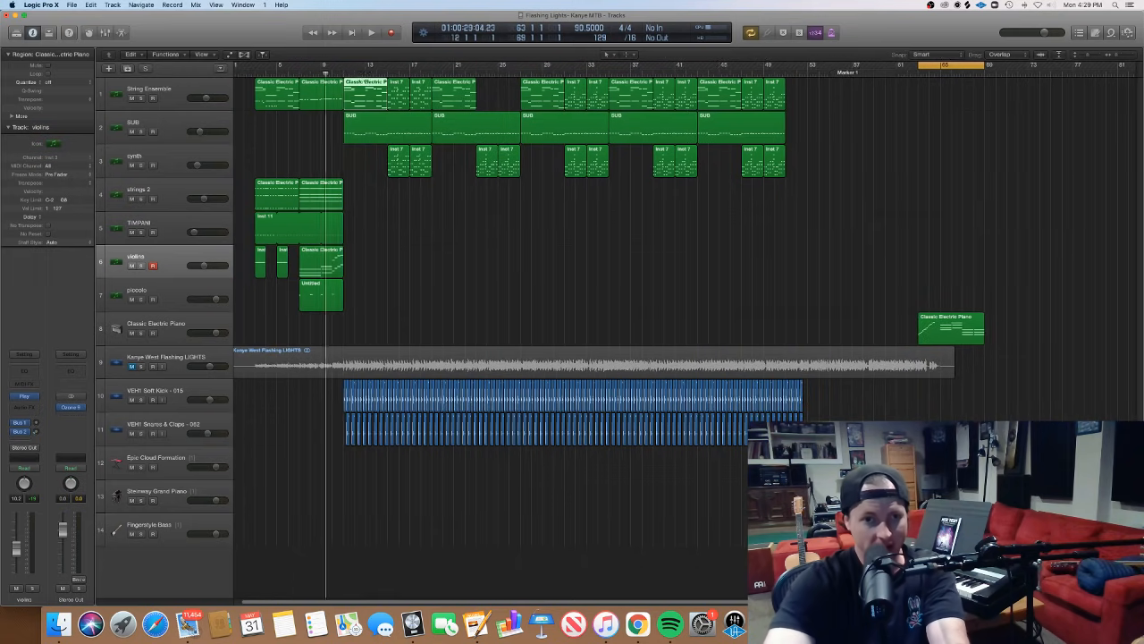
pyautogui.click(342, 71)
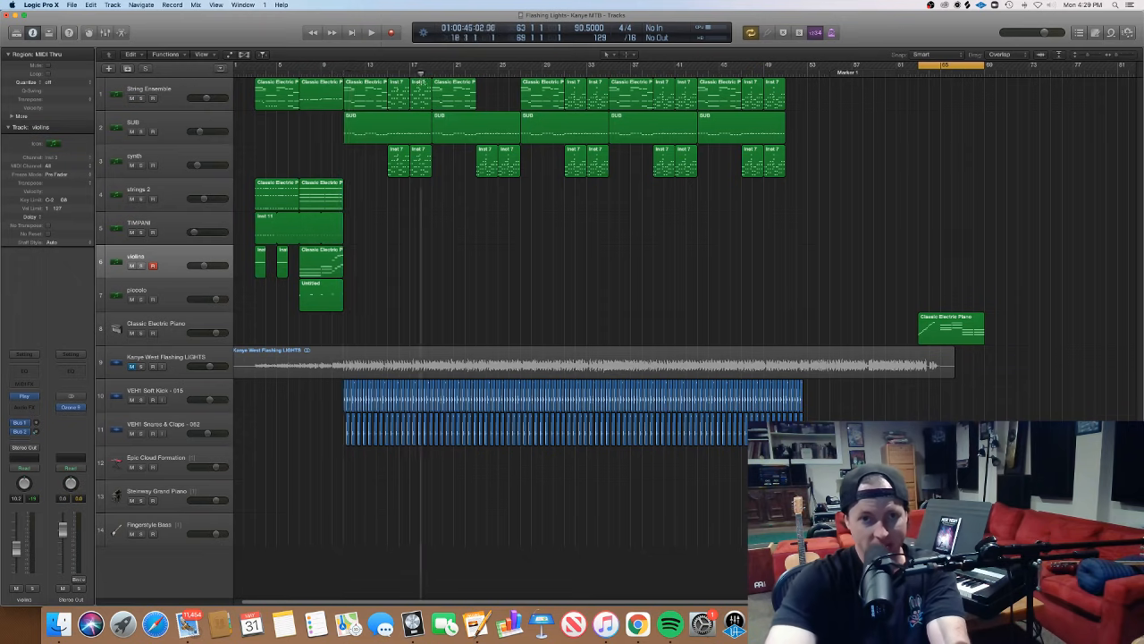
# - Open the first SUB region in the Piano Roll with no notes selected and place the playhead just before bar 11
pyautogui.moveTo(422, 82); pyautogui.dragTo(387, 128)
pyautogui.doubleClick(387, 128)
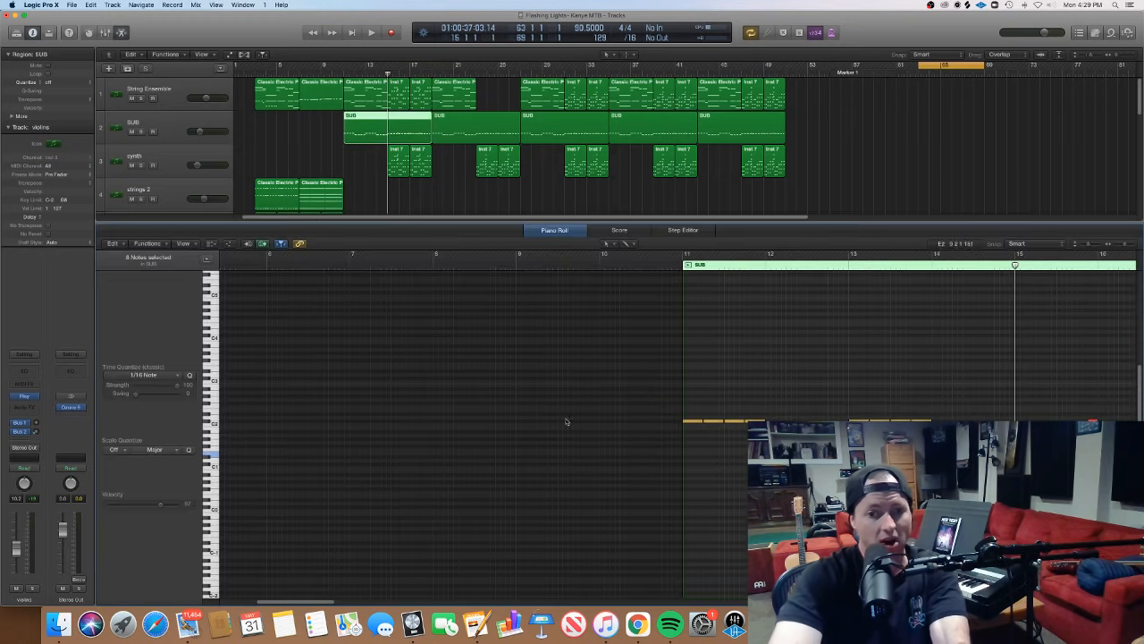
pyautogui.click(486, 402)
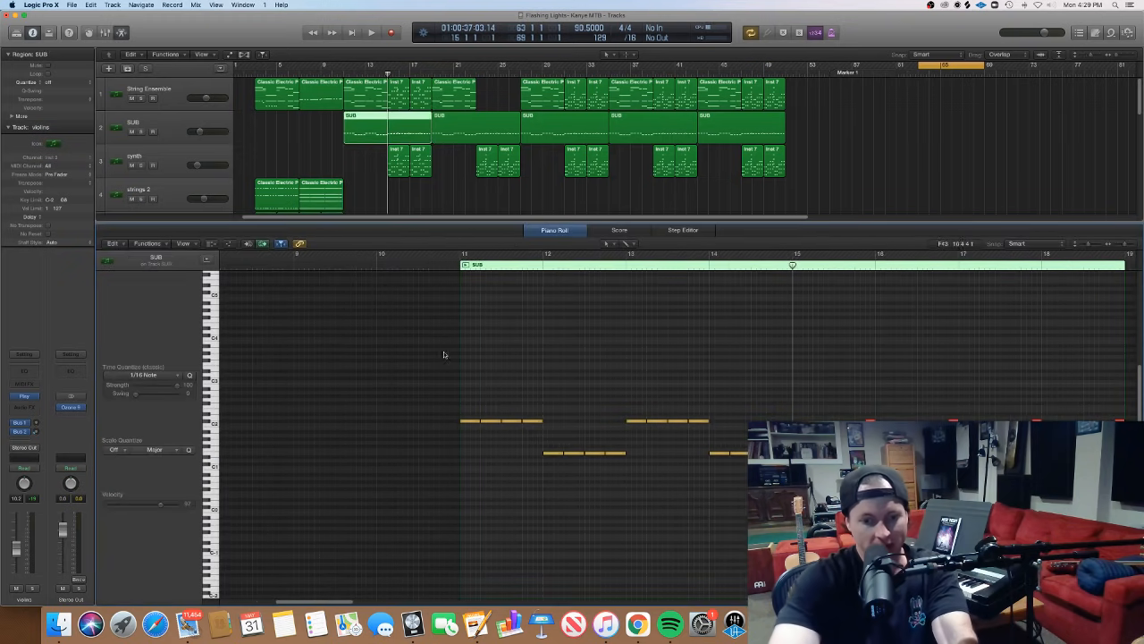
pyautogui.click(449, 262)
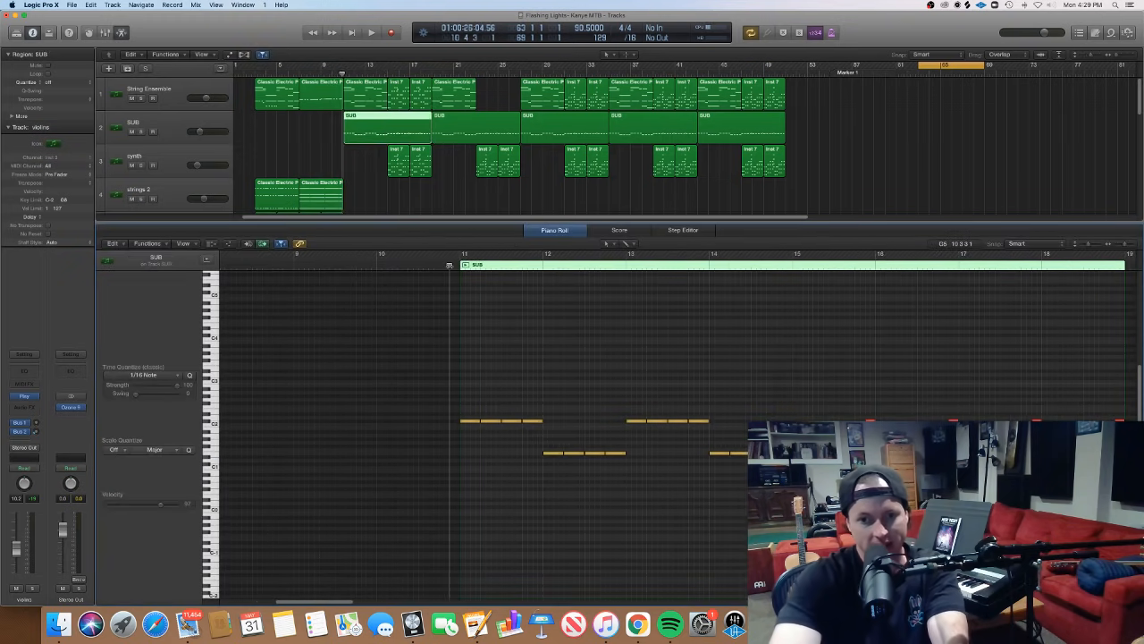
# - Select and sound the SUB region's four-note groups bar by bar from bar 11 to bar 14, then clear the selection
pyautogui.moveTo(491, 410); pyautogui.dragTo(542, 445)
pyautogui.click(541, 444)
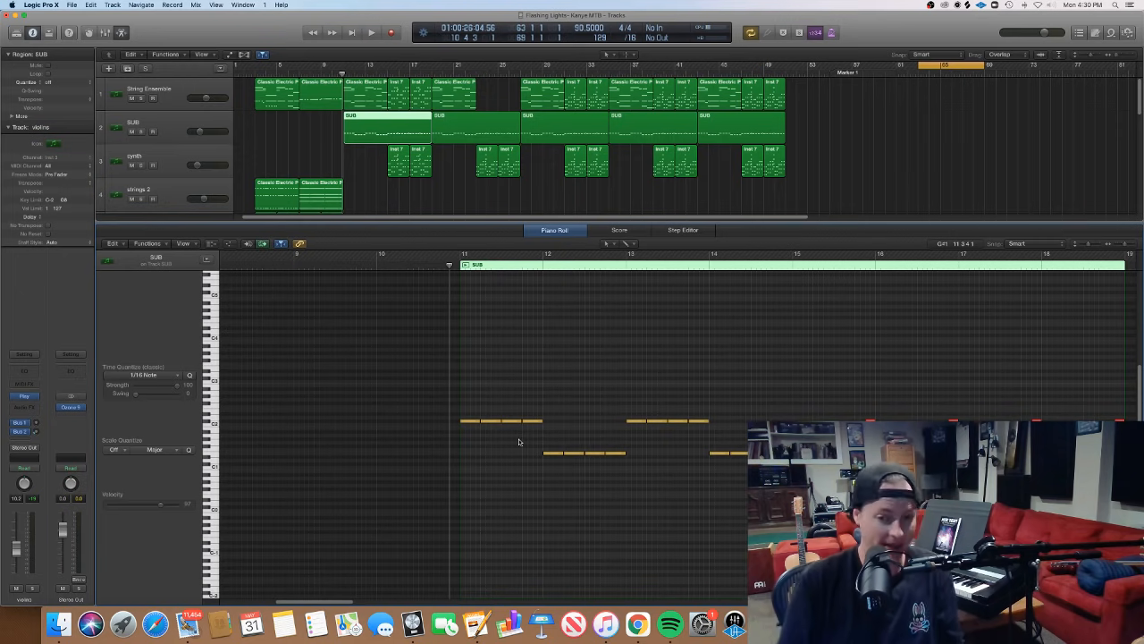
pyautogui.moveTo(545, 437); pyautogui.dragTo(475, 422)
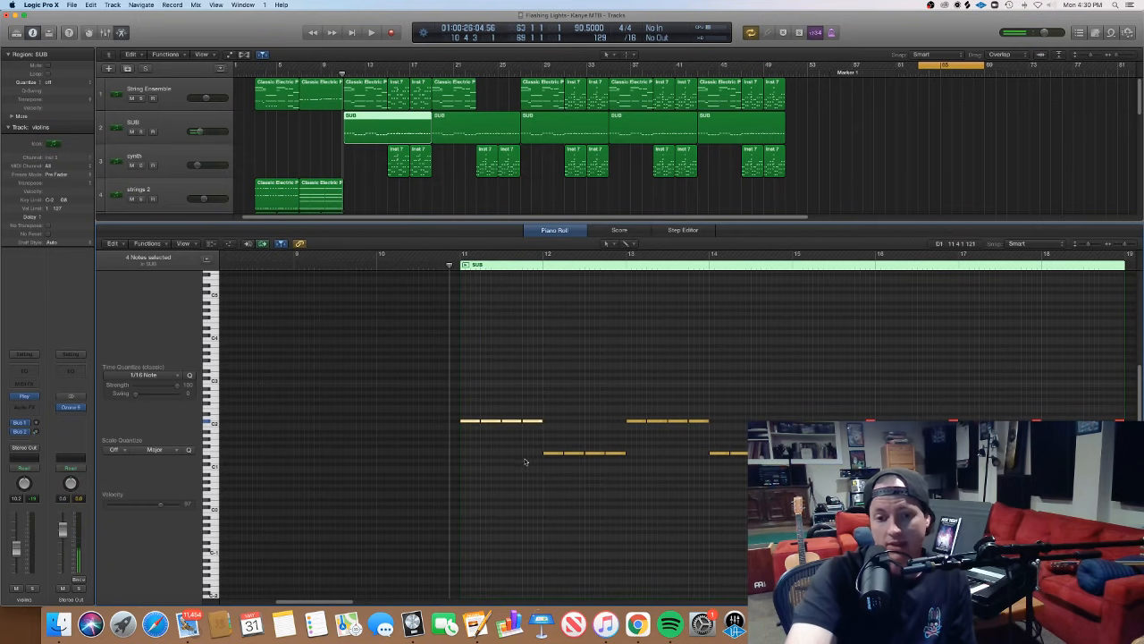
pyautogui.moveTo(545, 465); pyautogui.dragTo(713, 418)
pyautogui.moveTo(709, 469); pyautogui.dragTo(794, 446)
pyautogui.click(794, 436)
pyautogui.hscroll(3, 794, 431)
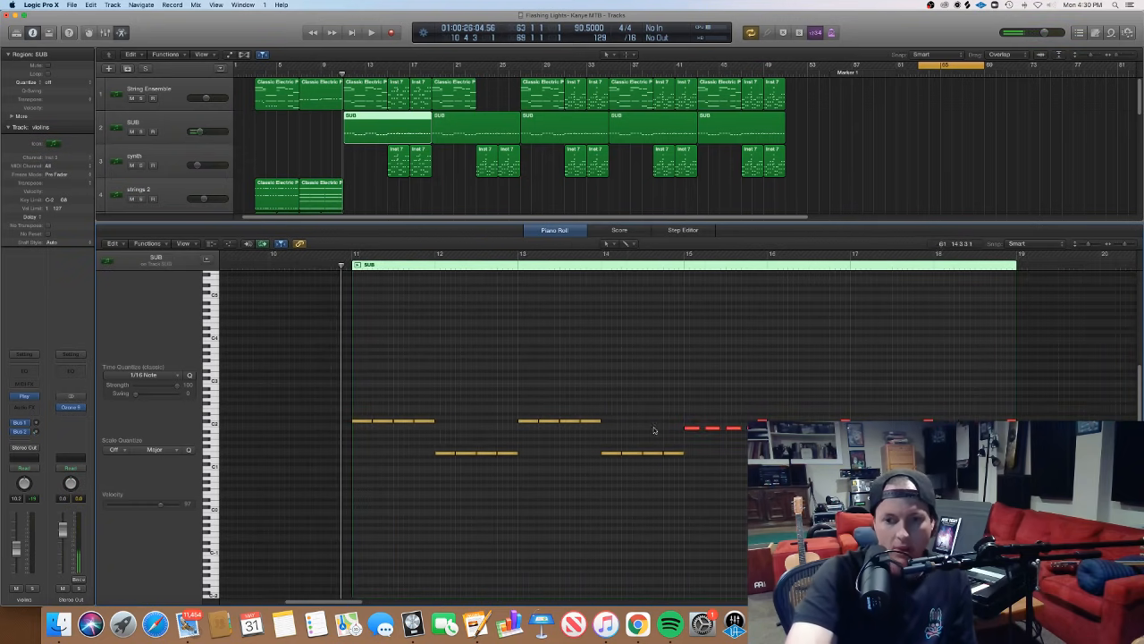
# - Select and sound the SUB region's note groups at bar 15 and bar 12 in the Piano Roll
pyautogui.moveTo(684, 426); pyautogui.dragTo(742, 448)
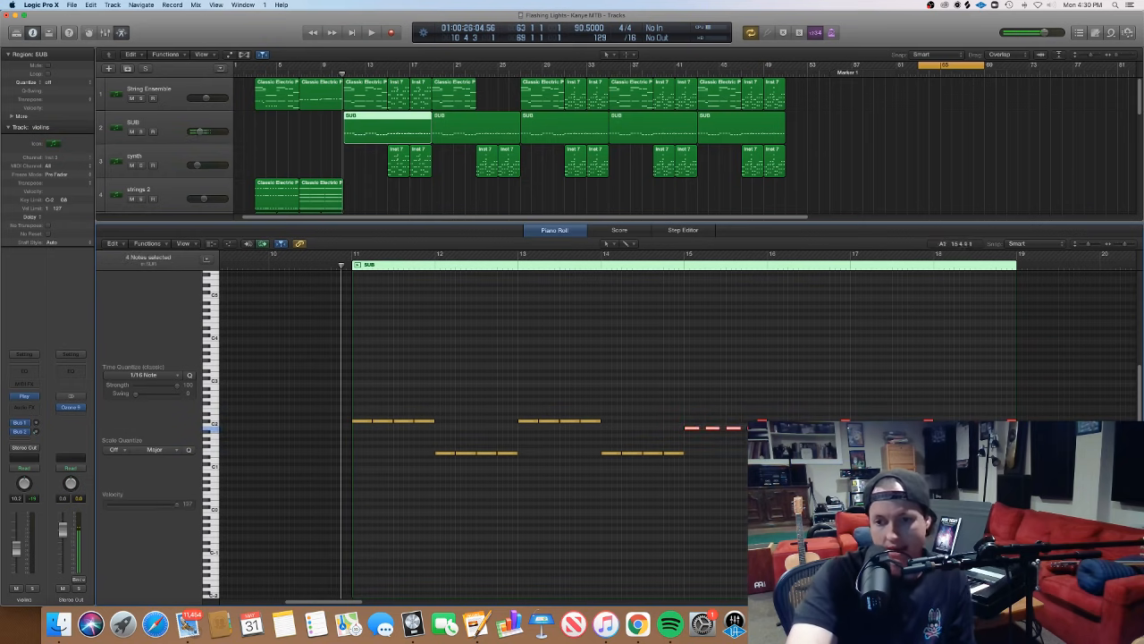
pyautogui.click(762, 431)
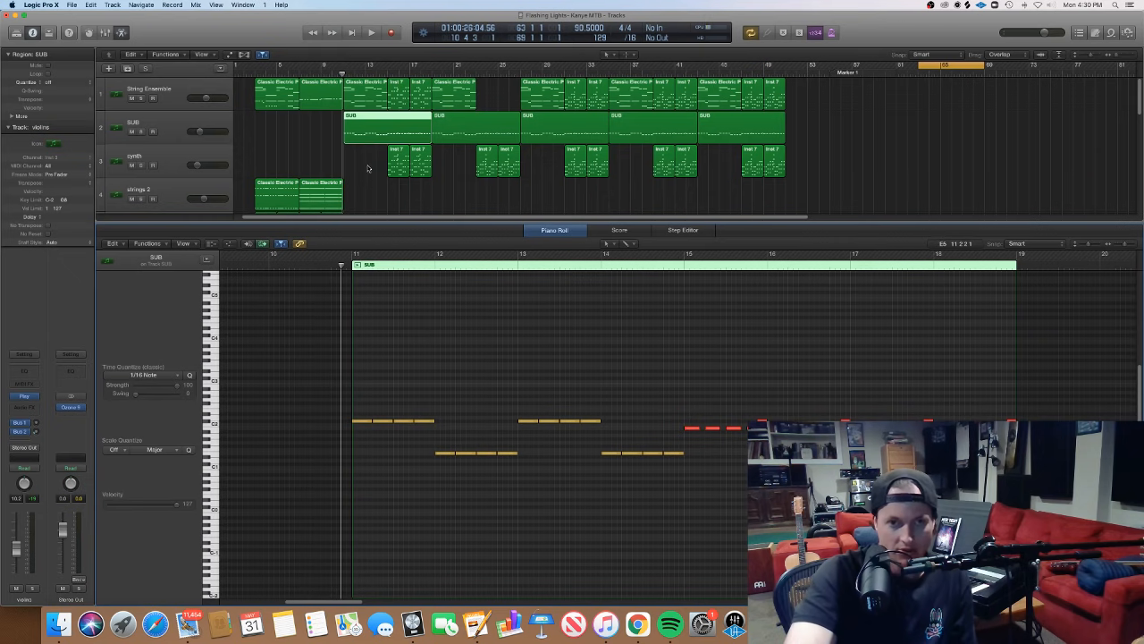
pyautogui.moveTo(424, 474); pyautogui.dragTo(533, 448)
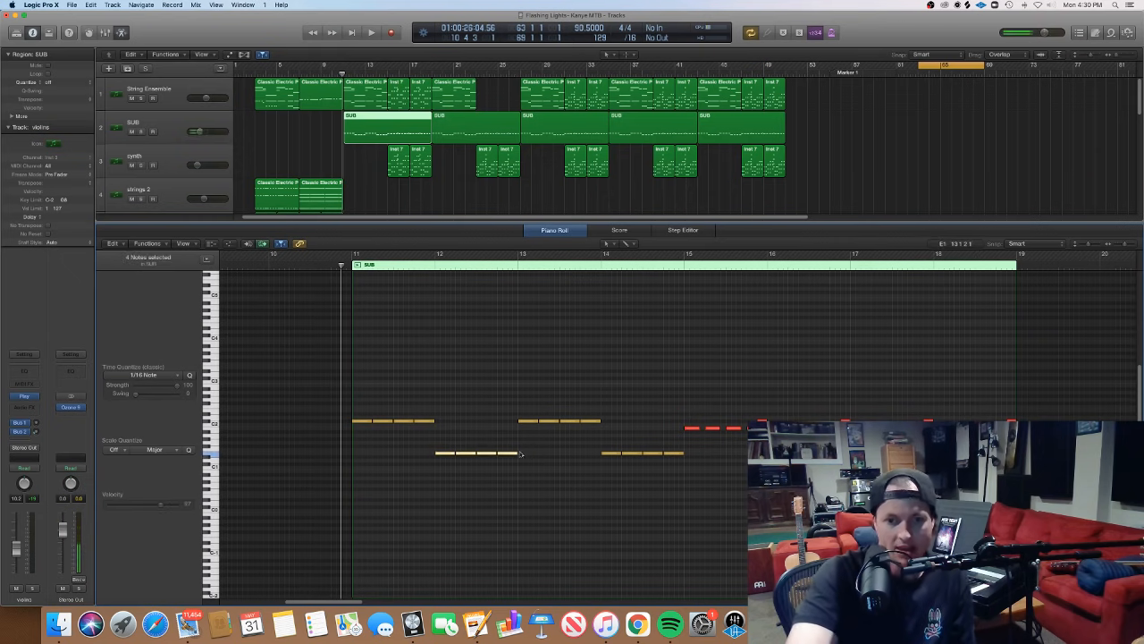
pyautogui.click(505, 454)
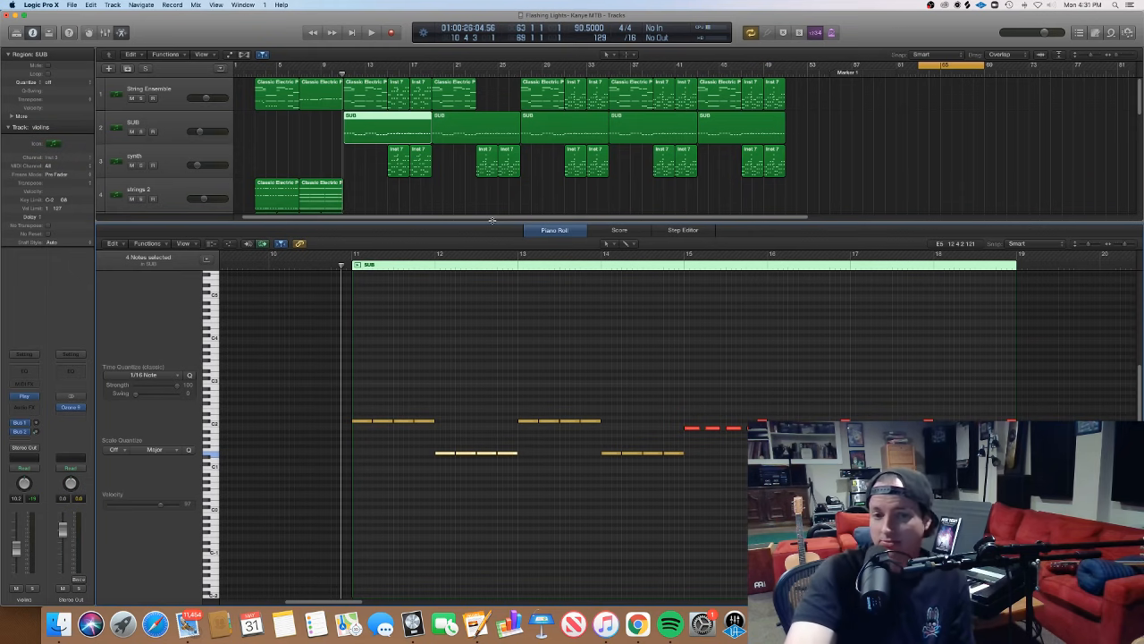
# - Play the arrangement from bar 9 with the first SUB region open in the Piano Roll, stopping at bar 20
pyautogui.press('p')
pyautogui.click(328, 73)
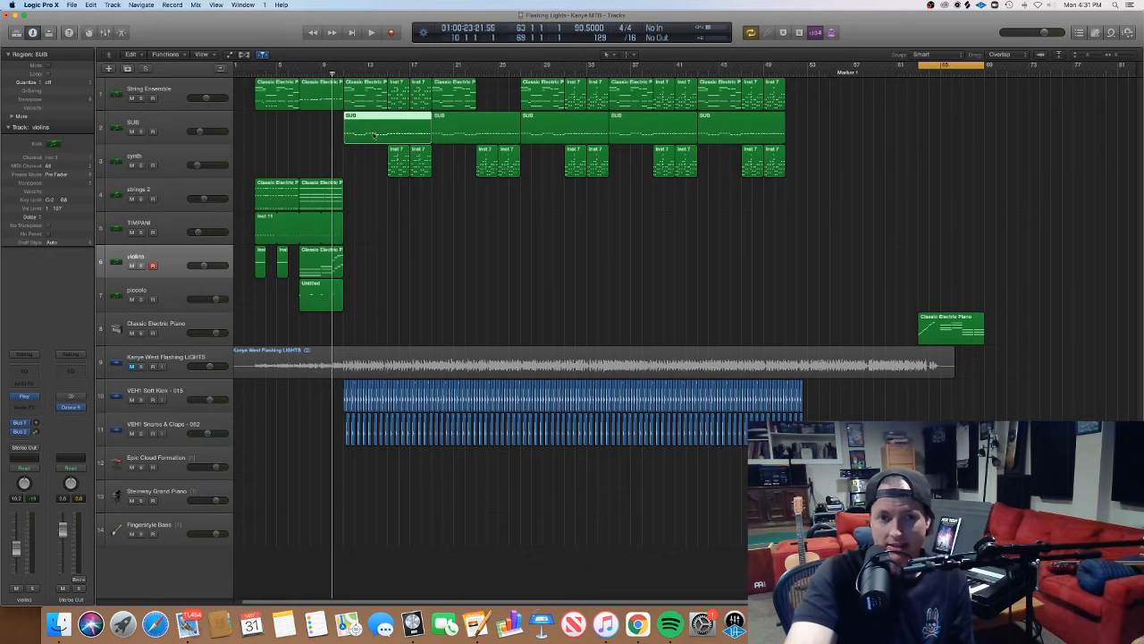
pyautogui.doubleClick(369, 134)
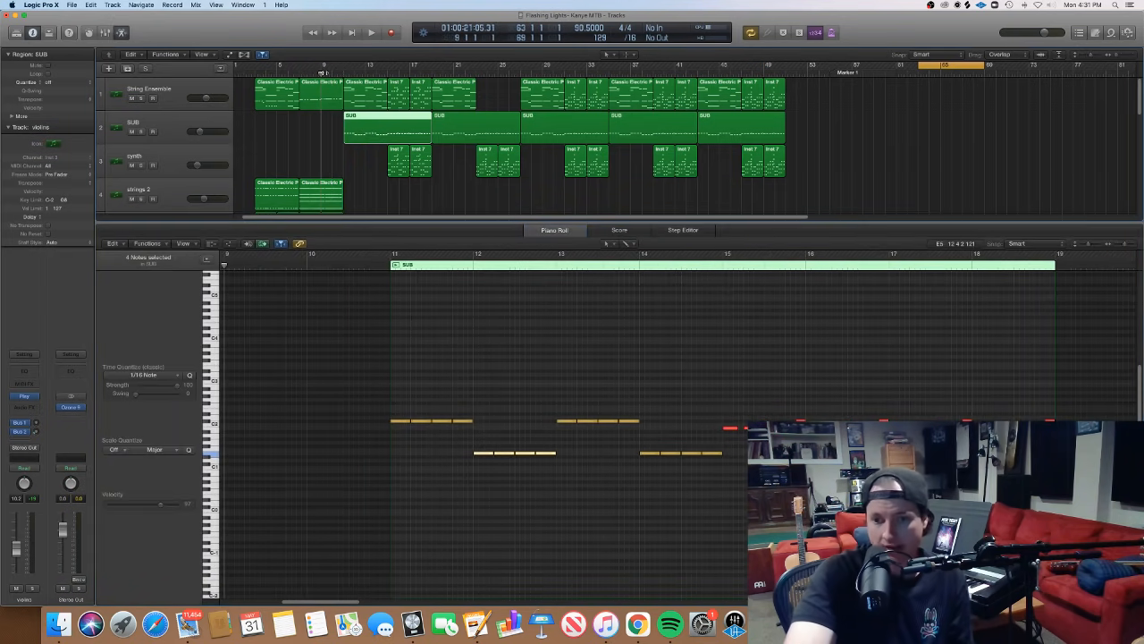
pyautogui.press('space')
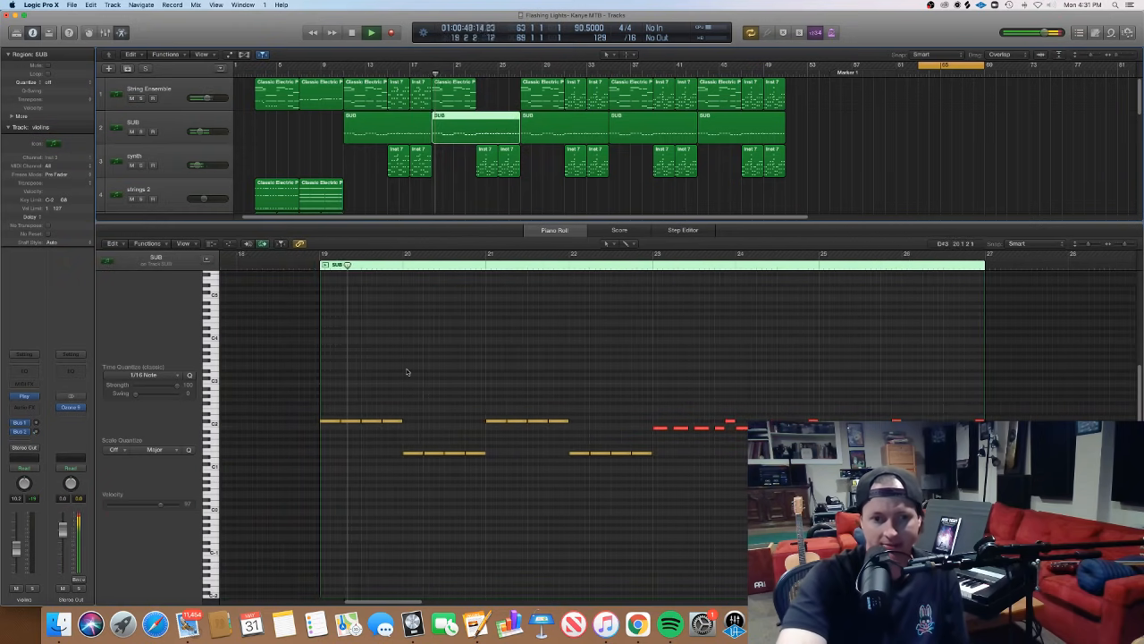
pyautogui.press('space')
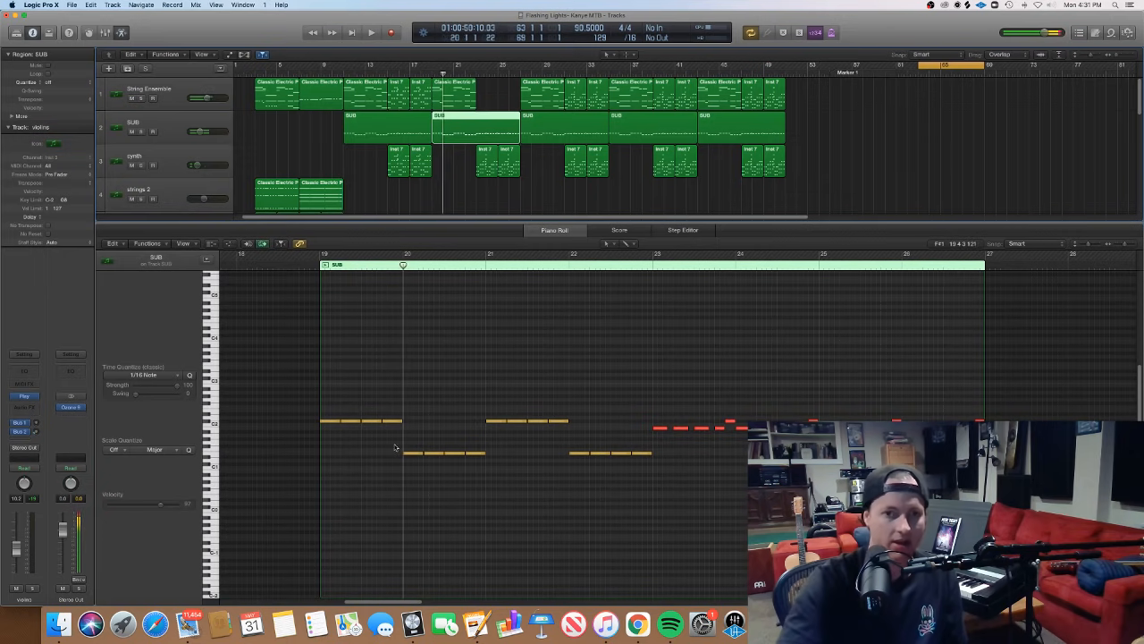
# - Mute the String Ensemble track in the full arrangement and point out the first two synth regions at bar 15
pyautogui.click(488, 193)
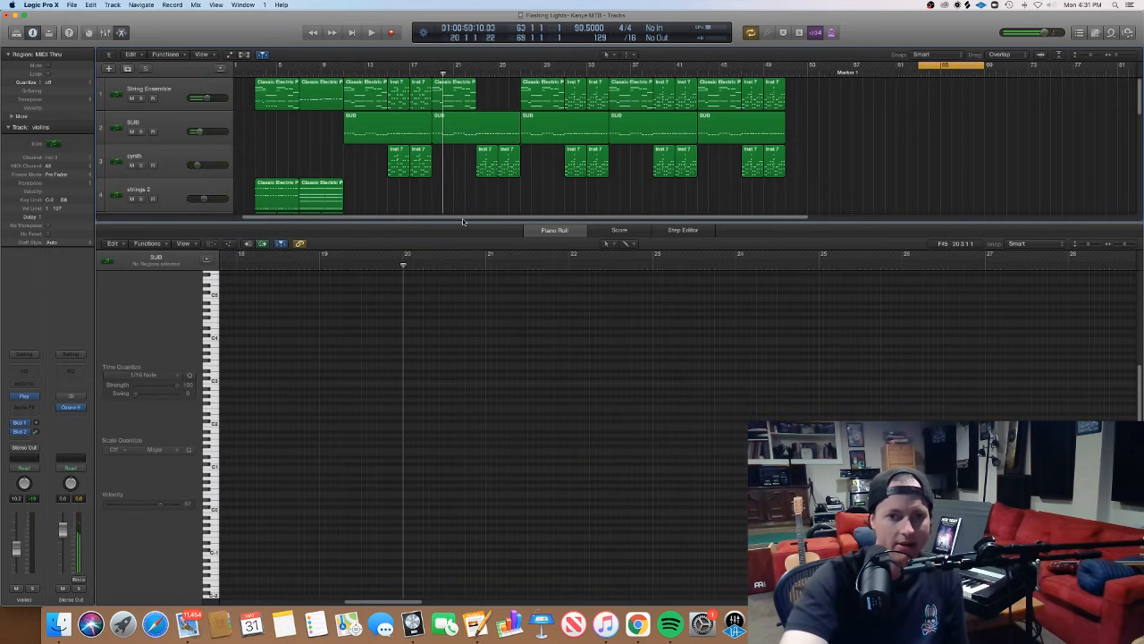
pyautogui.press('p')
pyautogui.click(132, 97)
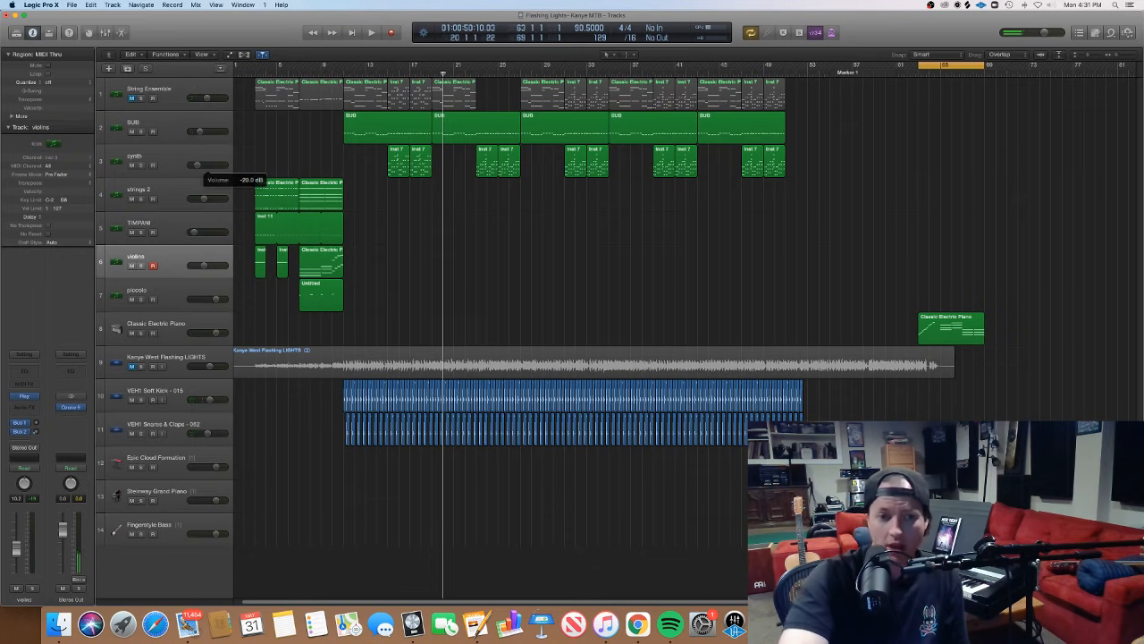
pyautogui.click(224, 170)
pyautogui.moveTo(385, 159); pyautogui.dragTo(393, 161)
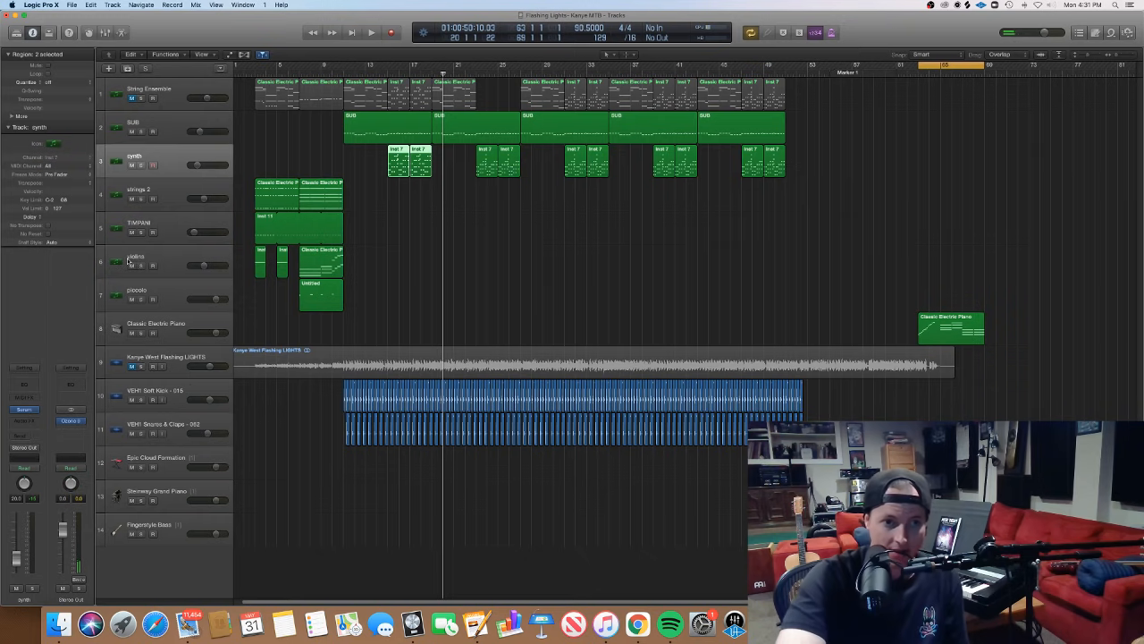
pyautogui.click(169, 164)
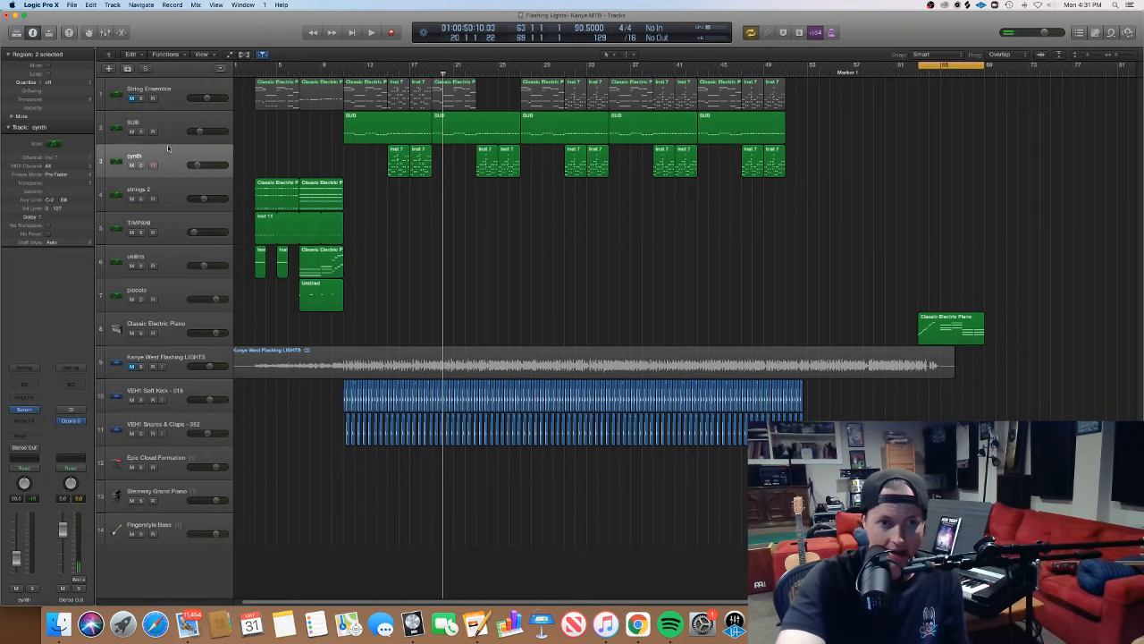
# - Open the synth track's Serum instrument, examine its oscillator and FX settings, and close it
pyautogui.click(25, 411)
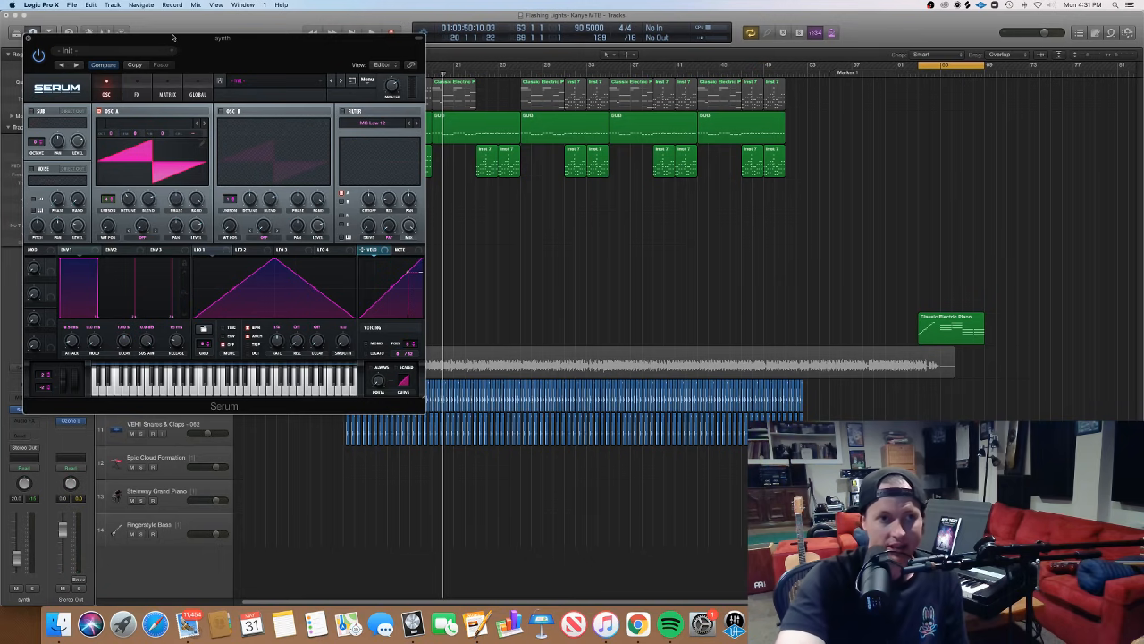
pyautogui.moveTo(172, 38); pyautogui.dragTo(453, 126)
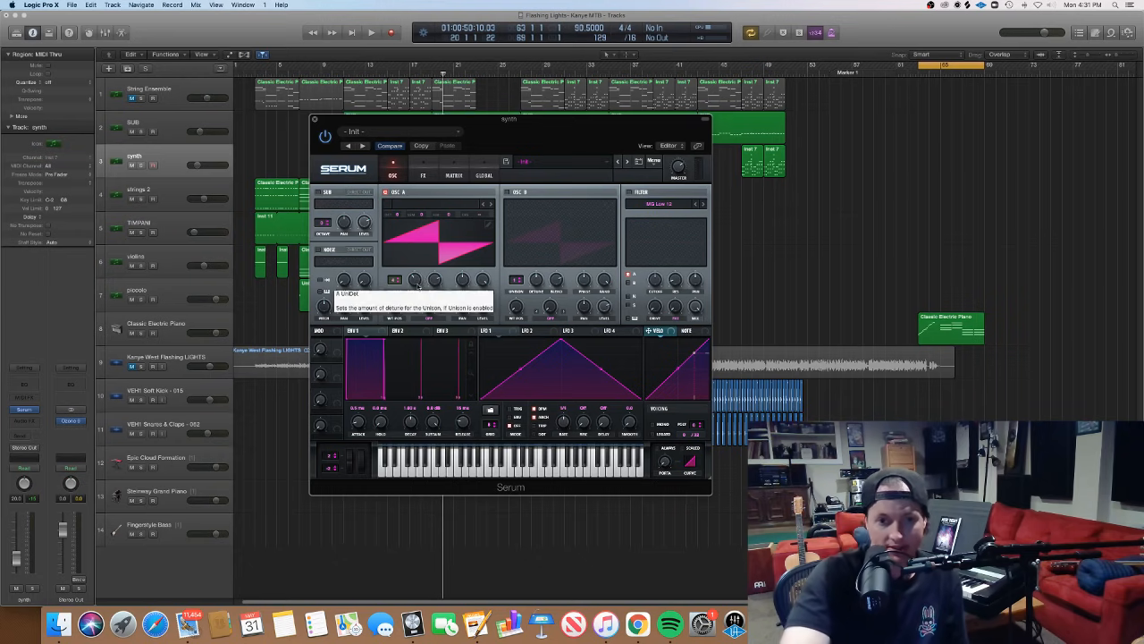
pyautogui.click(423, 176)
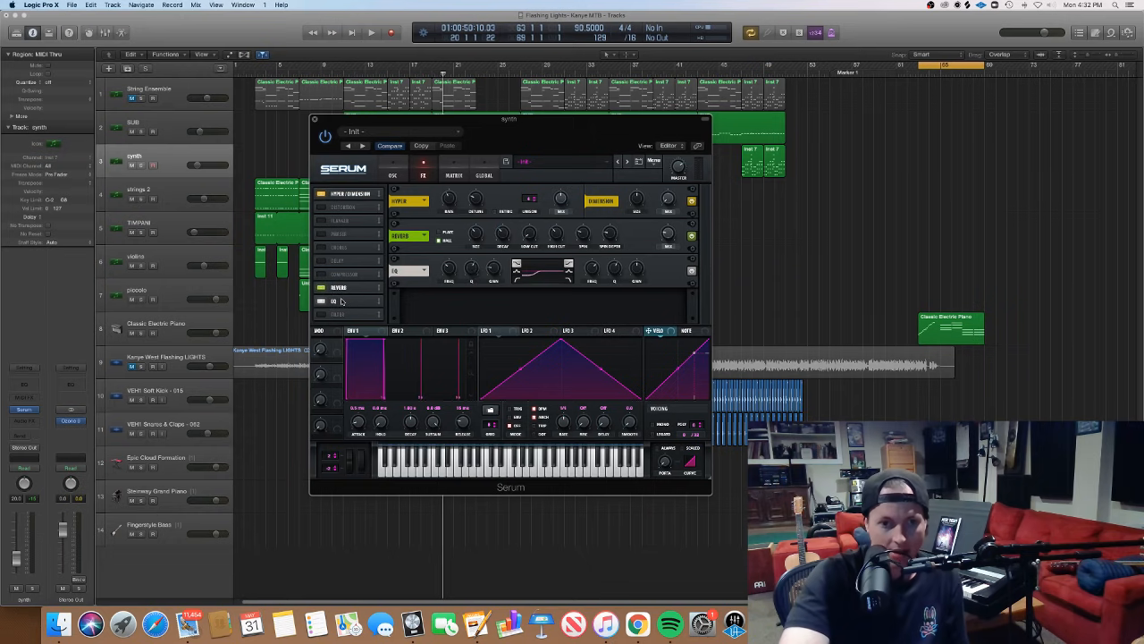
pyautogui.click(313, 119)
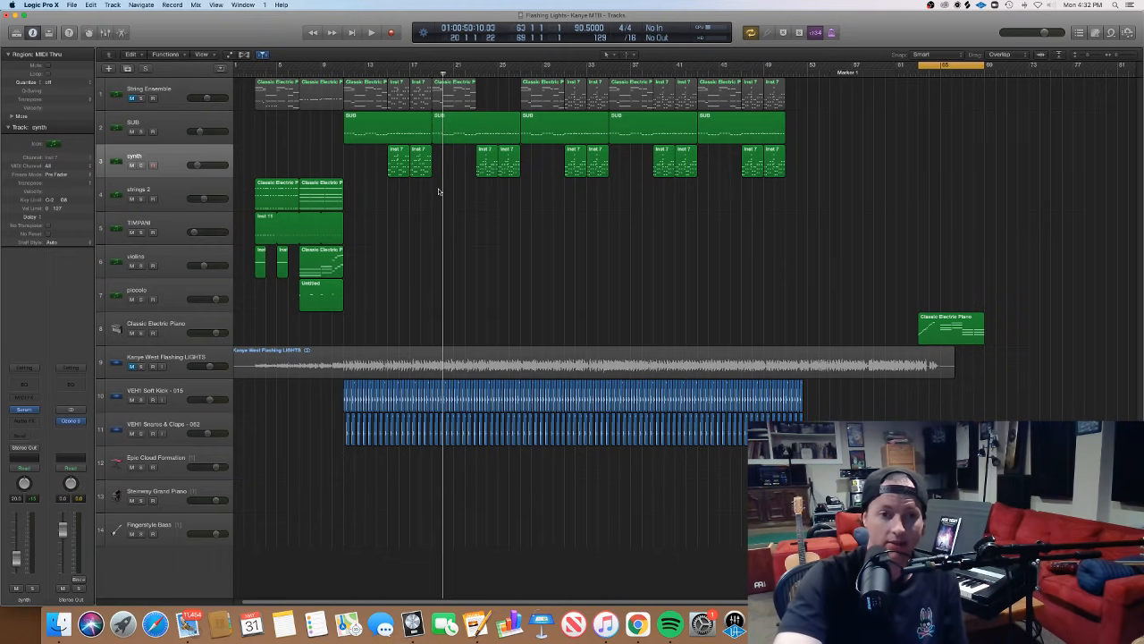
# - Set the playhead to bar 15 and open the first two synth regions in the Piano Roll, enlarged around bar 15
pyautogui.click(387, 72)
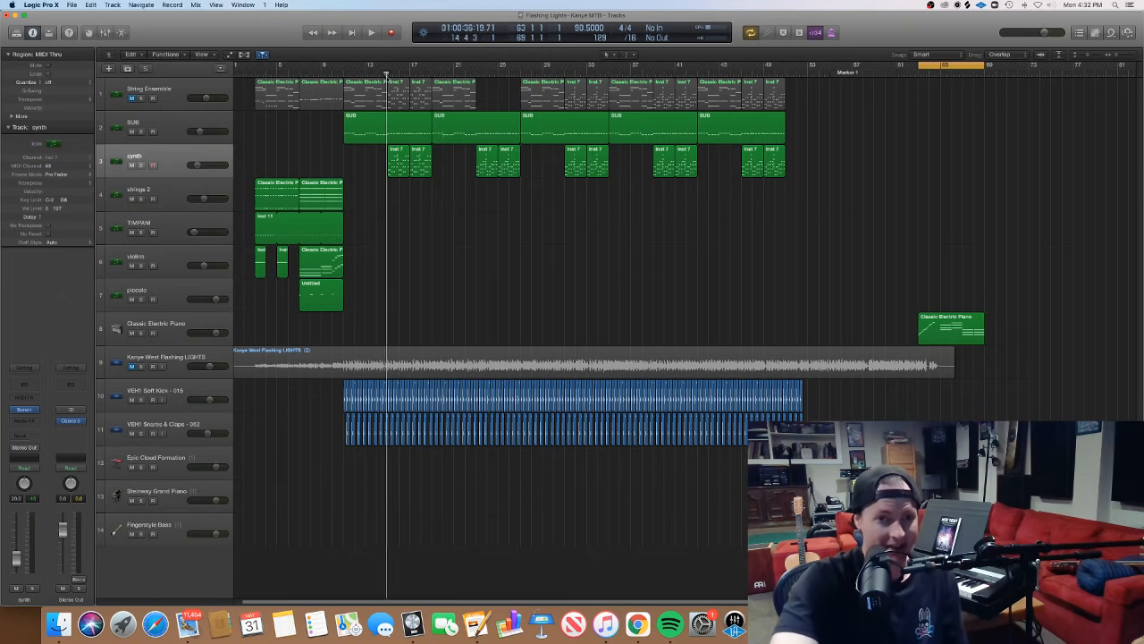
pyautogui.press('space')
pyautogui.moveTo(432, 190); pyautogui.dragTo(399, 166)
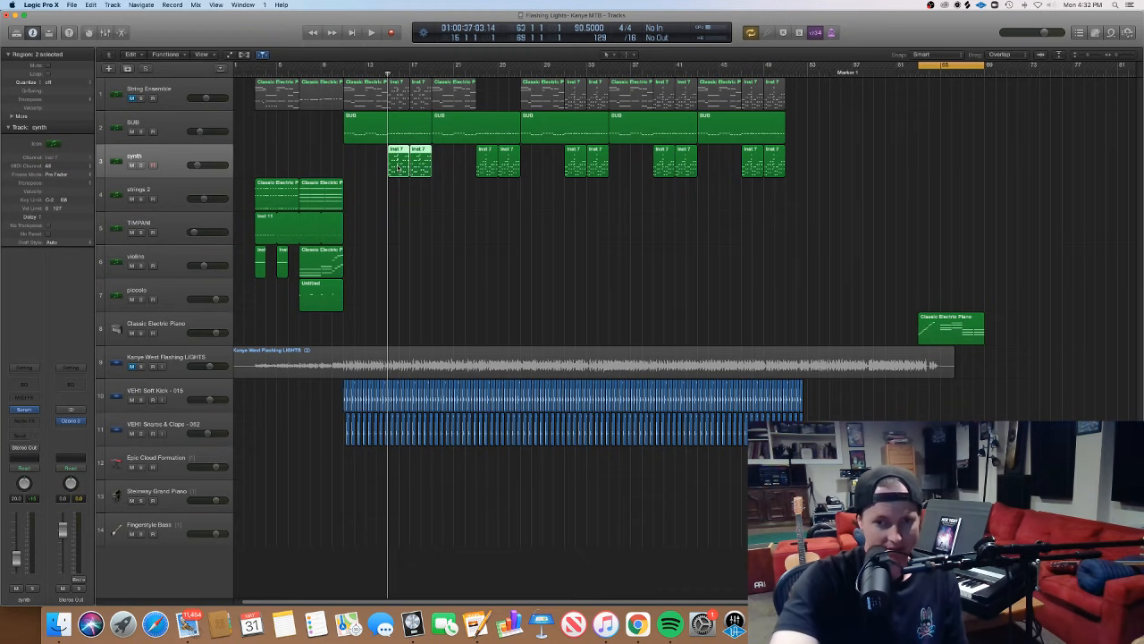
pyautogui.doubleClick(398, 166)
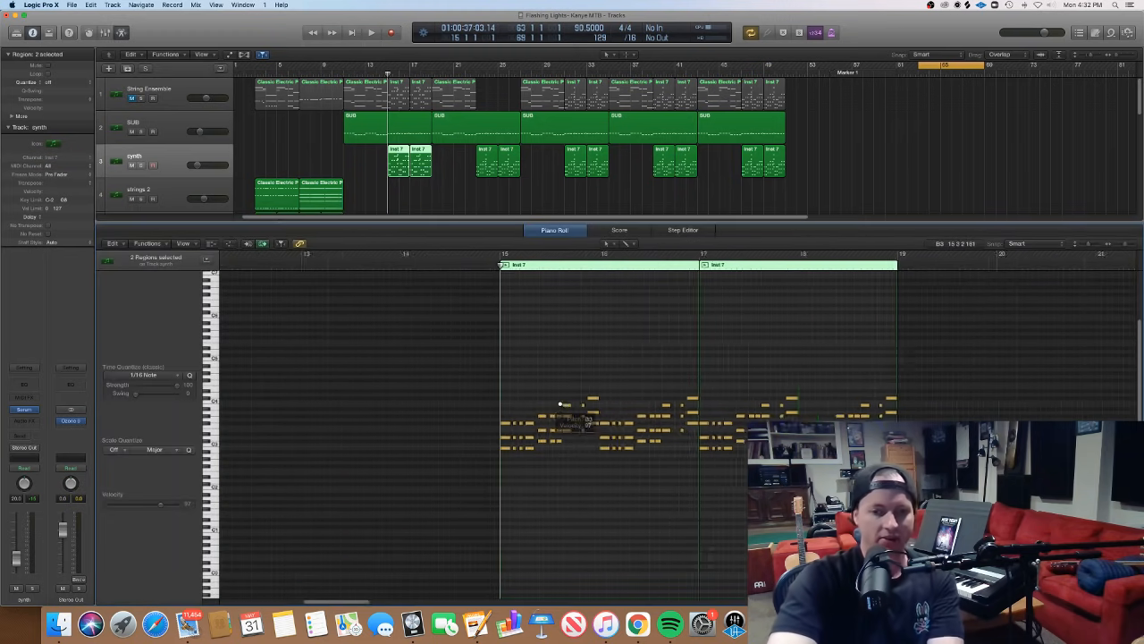
pyautogui.scroll(6, 560, 404)
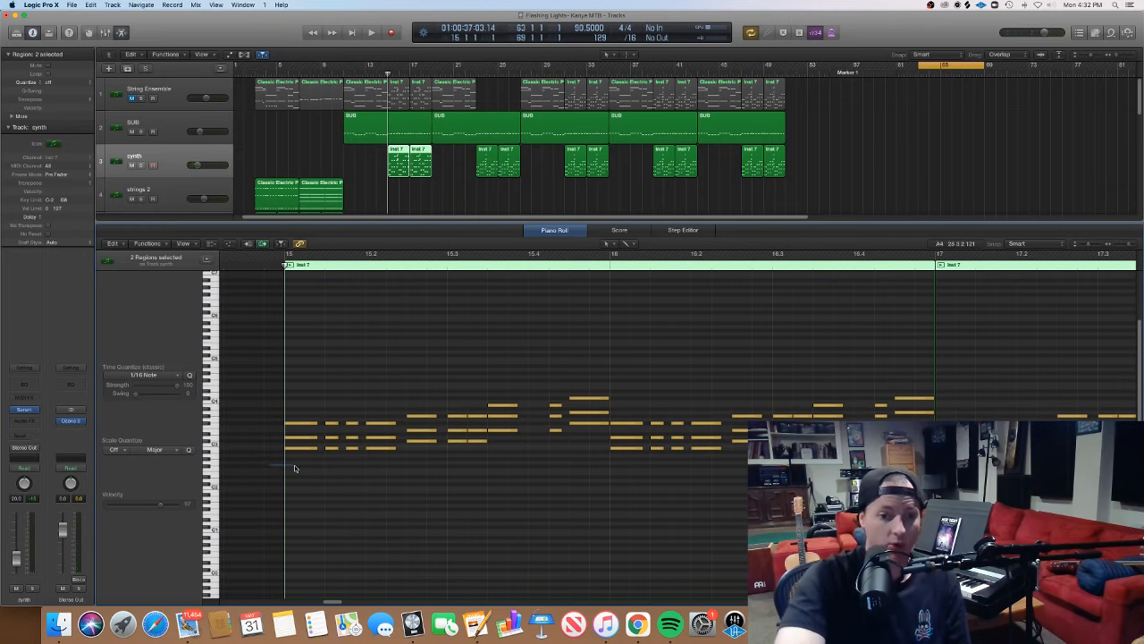
# - Select and sound the synth part's chord groups one after another across bar 15
pyautogui.moveTo(319, 464); pyautogui.dragTo(398, 393)
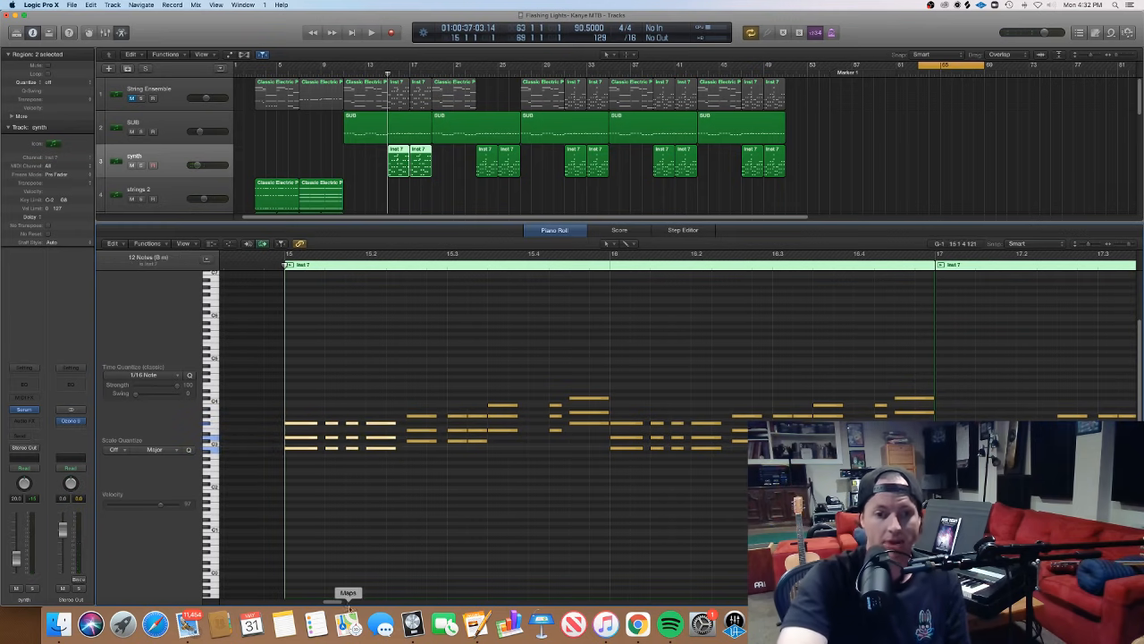
pyautogui.click(349, 521)
pyautogui.moveTo(268, 476); pyautogui.dragTo(404, 402)
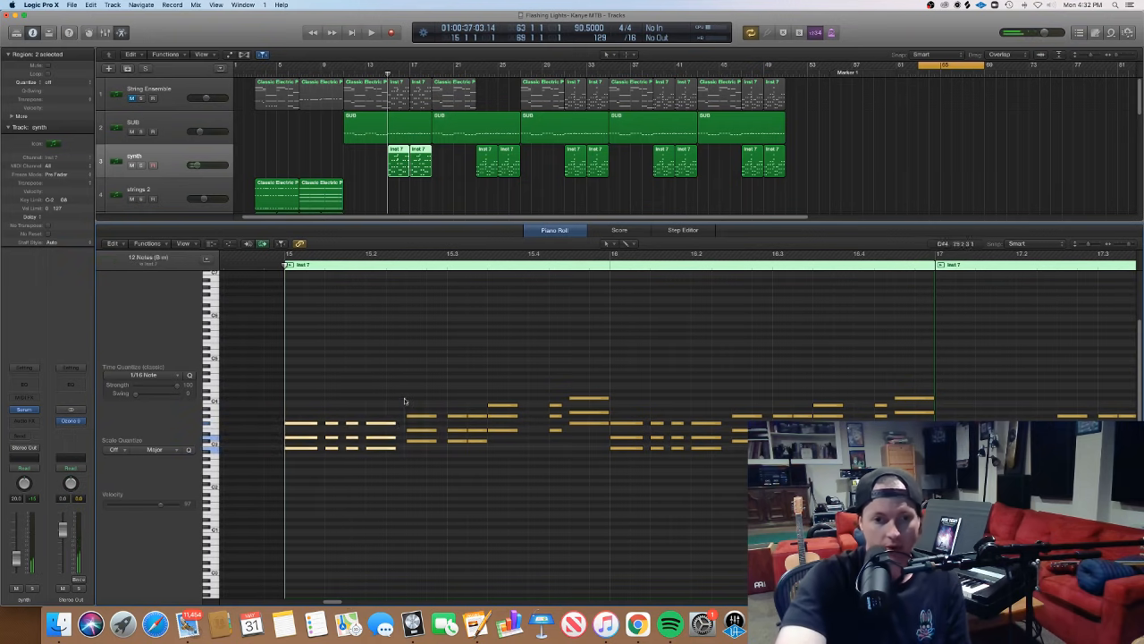
pyautogui.click(406, 449)
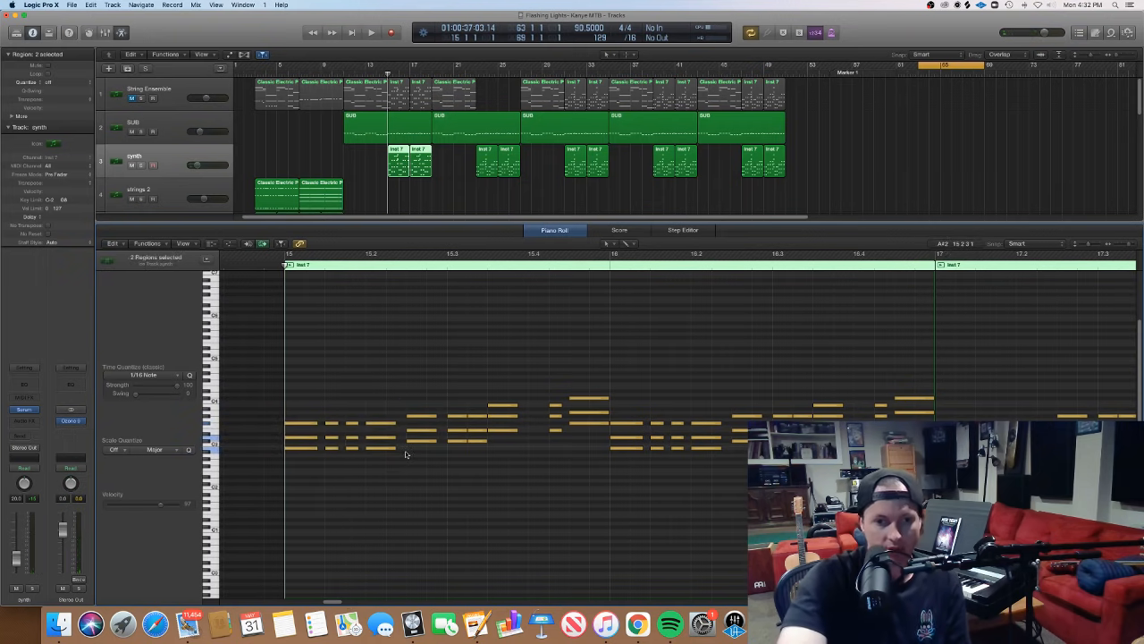
pyautogui.moveTo(409, 468); pyautogui.dragTo(480, 401)
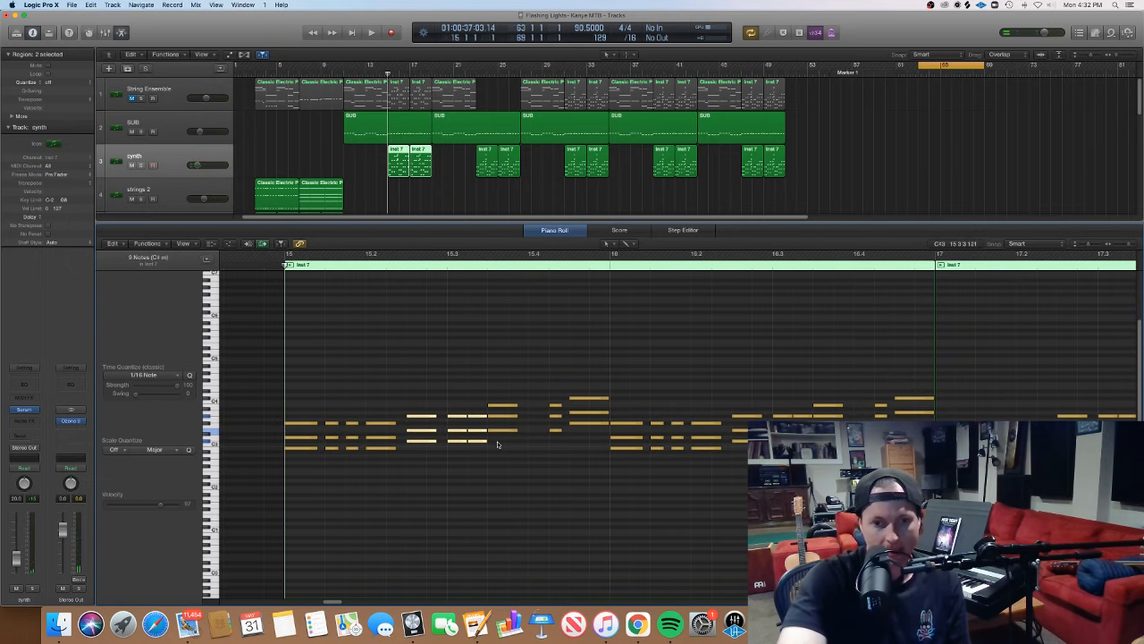
pyautogui.moveTo(498, 440); pyautogui.dragTo(517, 393)
pyautogui.moveTo(538, 447); pyautogui.dragTo(563, 374)
pyautogui.moveTo(592, 454); pyautogui.dragTo(600, 380)
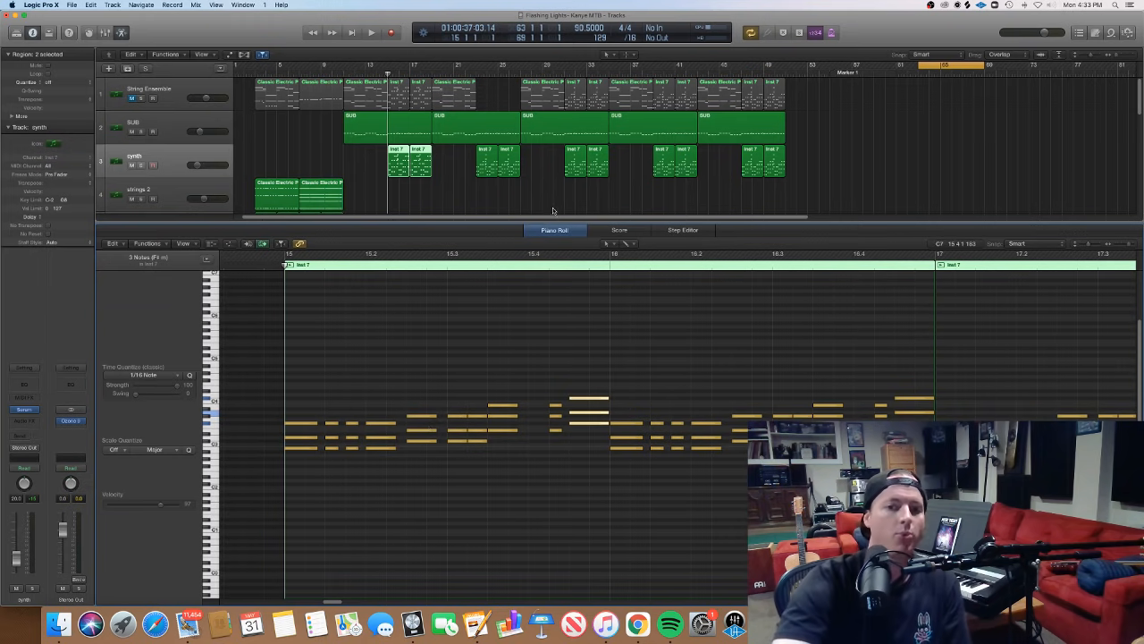
# - Recheck the notes of the first two synth regions and return to the full arrangement with no regions selected
pyautogui.press('p')
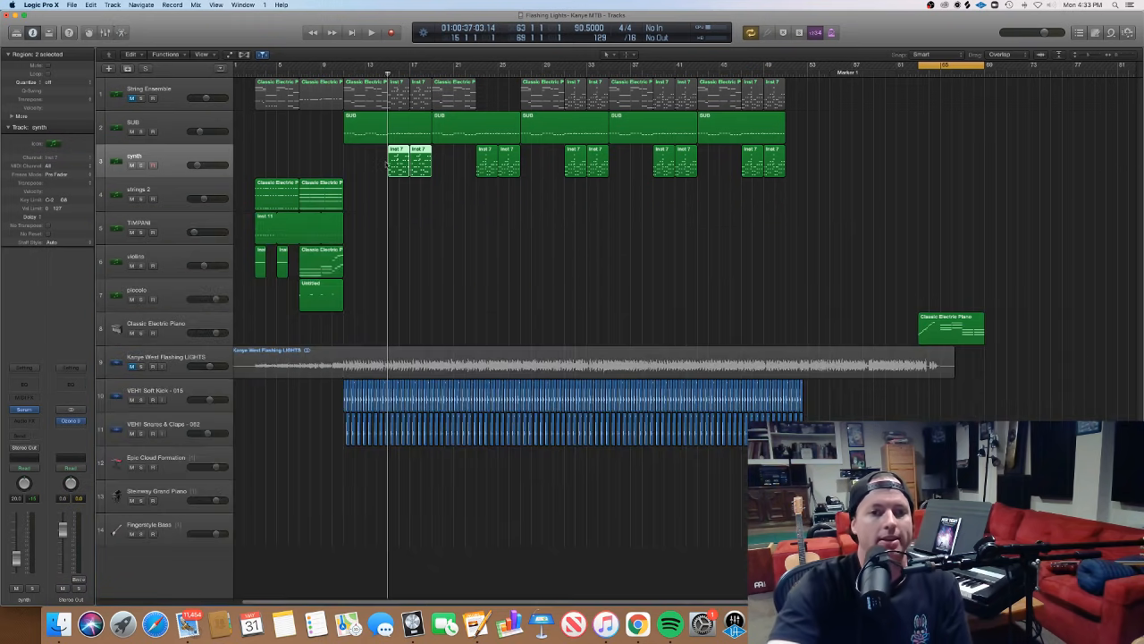
pyautogui.doubleClick(423, 166)
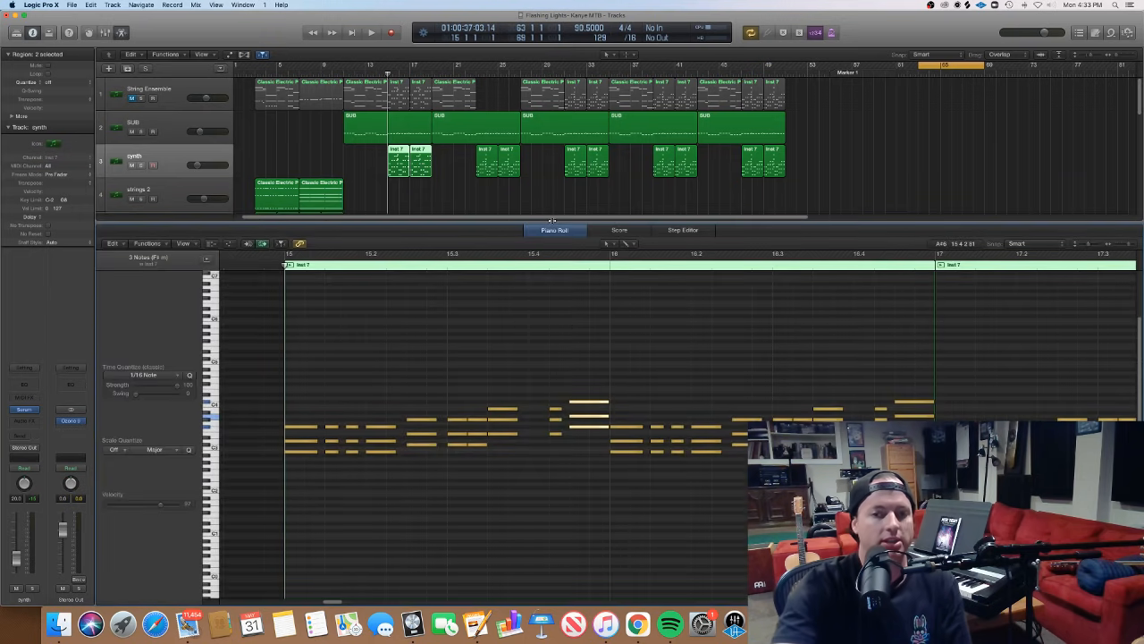
pyautogui.press('e')
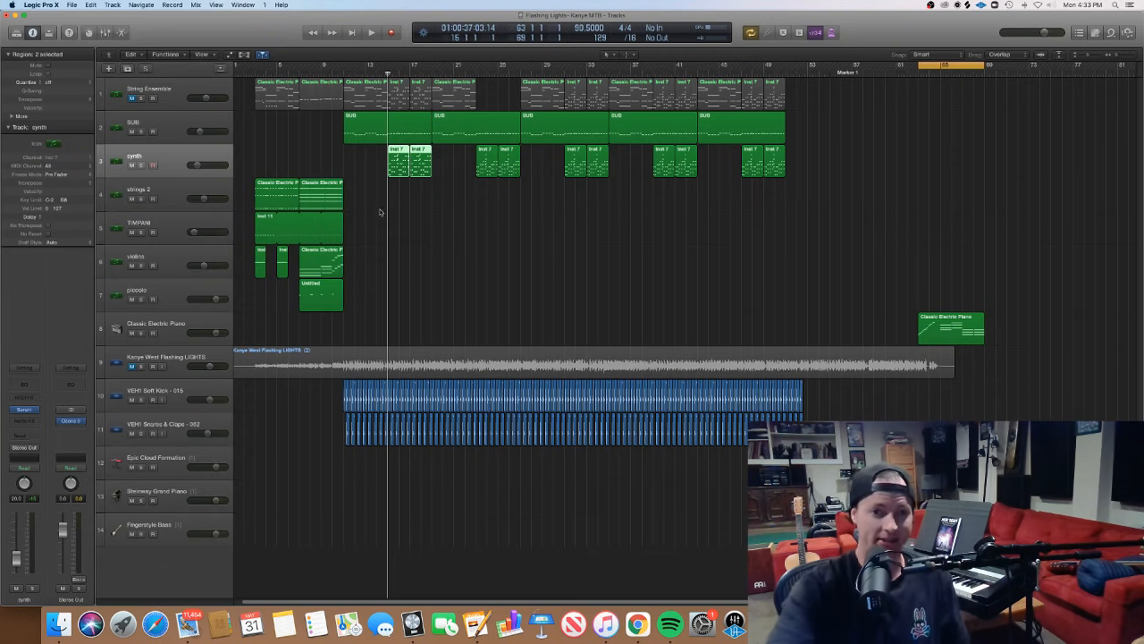
pyautogui.doubleClick(412, 167)
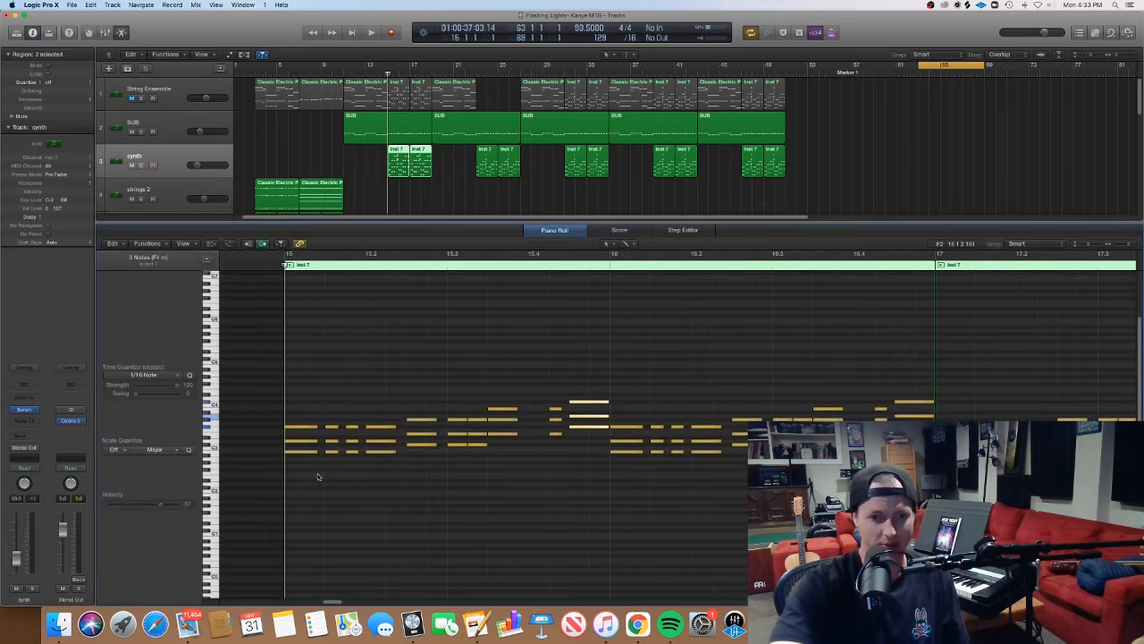
pyautogui.press('e')
pyautogui.click(444, 223)
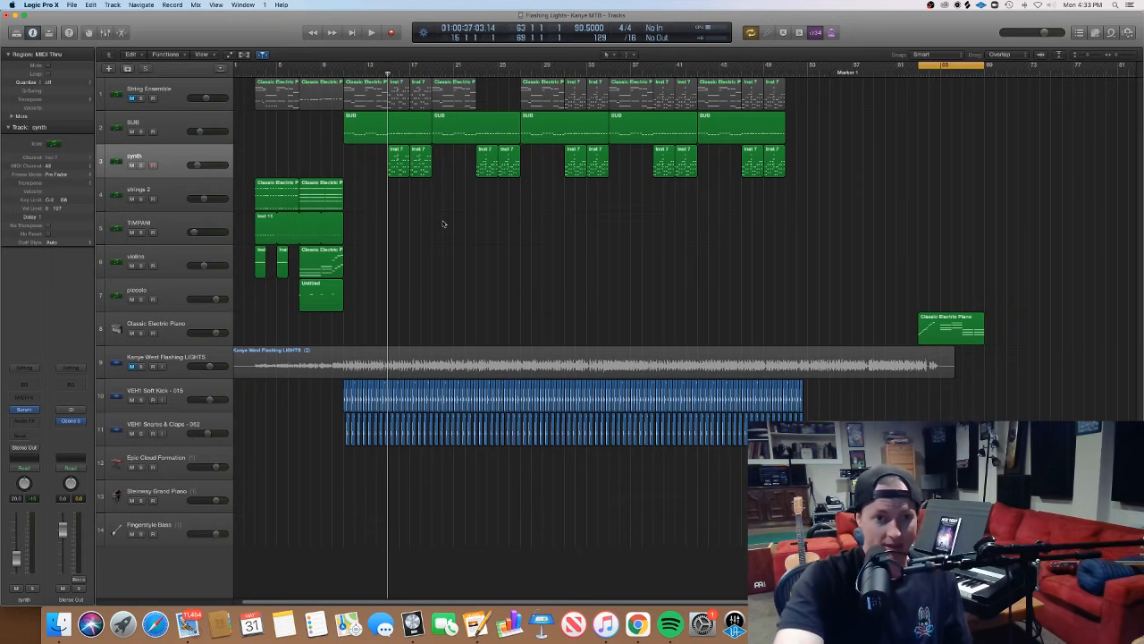
# - Unmute the String Ensemble track and view the notes of its first two Classic Electric Piano regions in the Piano Roll
pyautogui.click(133, 98)
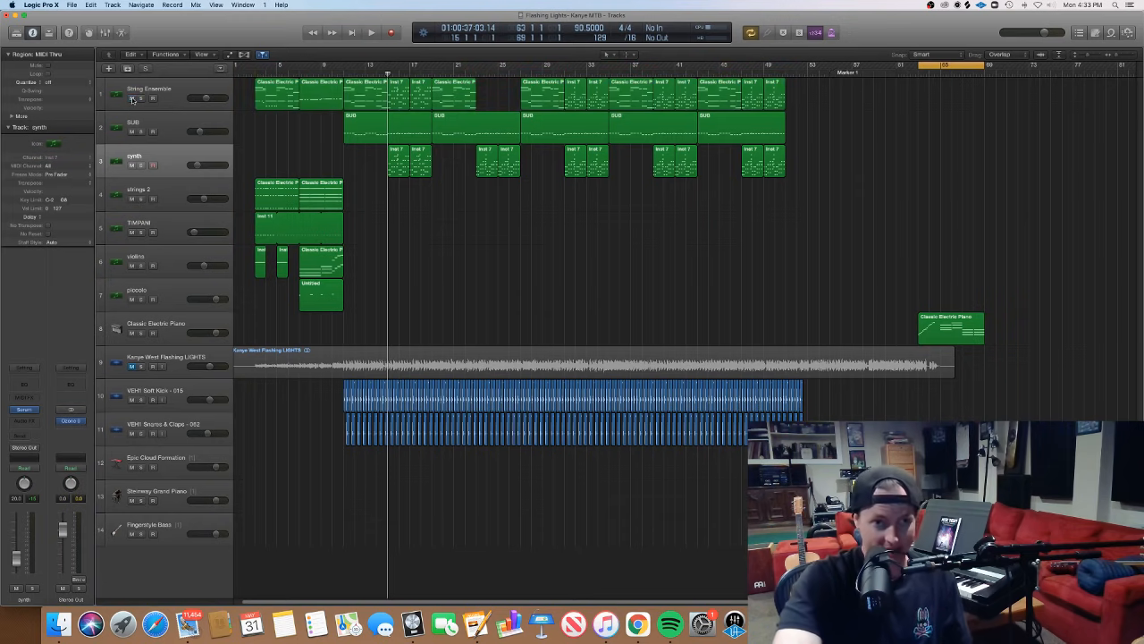
pyautogui.moveTo(284, 125); pyautogui.dragTo(313, 97)
pyautogui.press('e')
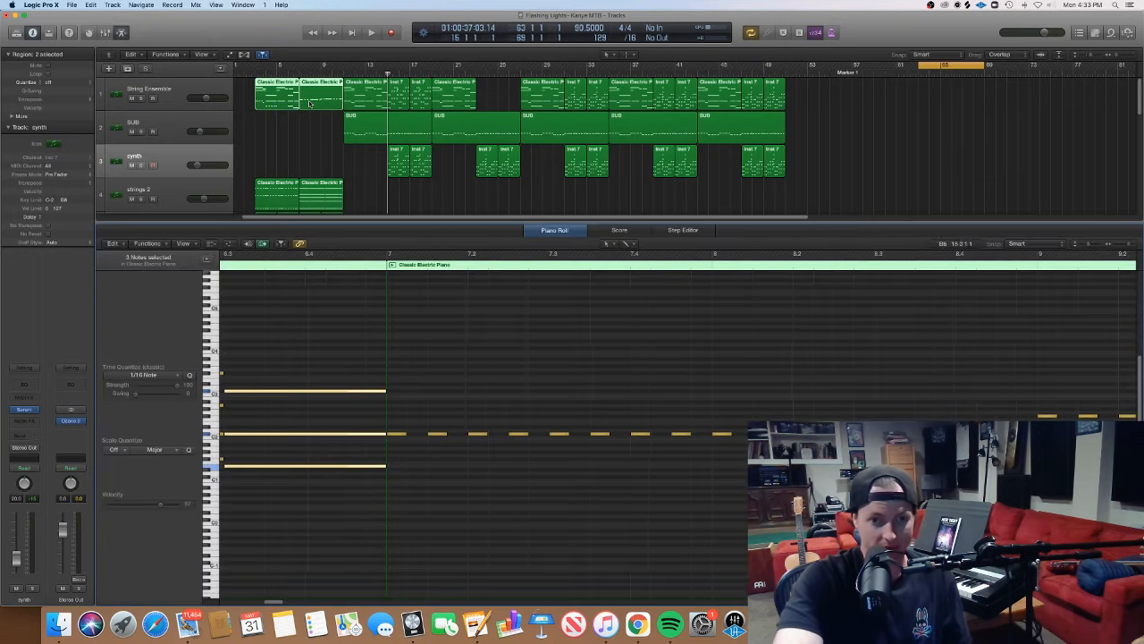
pyautogui.hscroll(-5, 399, 375)
pyautogui.scroll(-10, 399, 374)
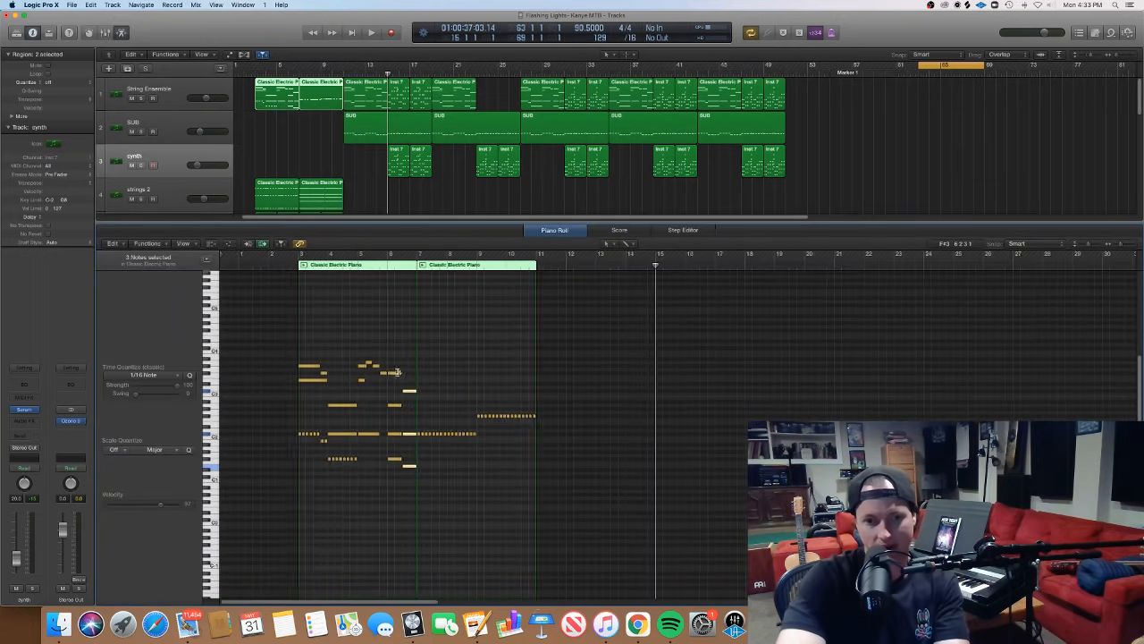
pyautogui.hscroll(2, 399, 375)
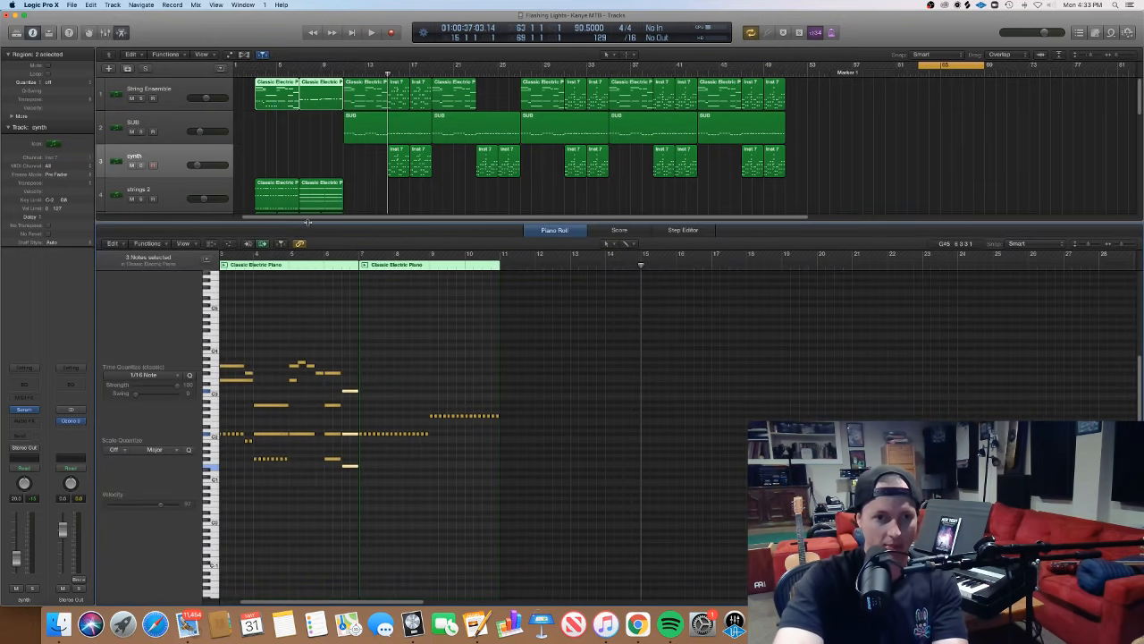
# - Return to the full arrangement and select the intro regions from the String Ensemble track down to the piccolo track
pyautogui.press('e')
pyautogui.moveTo(251, 310); pyautogui.dragTo(329, 149)
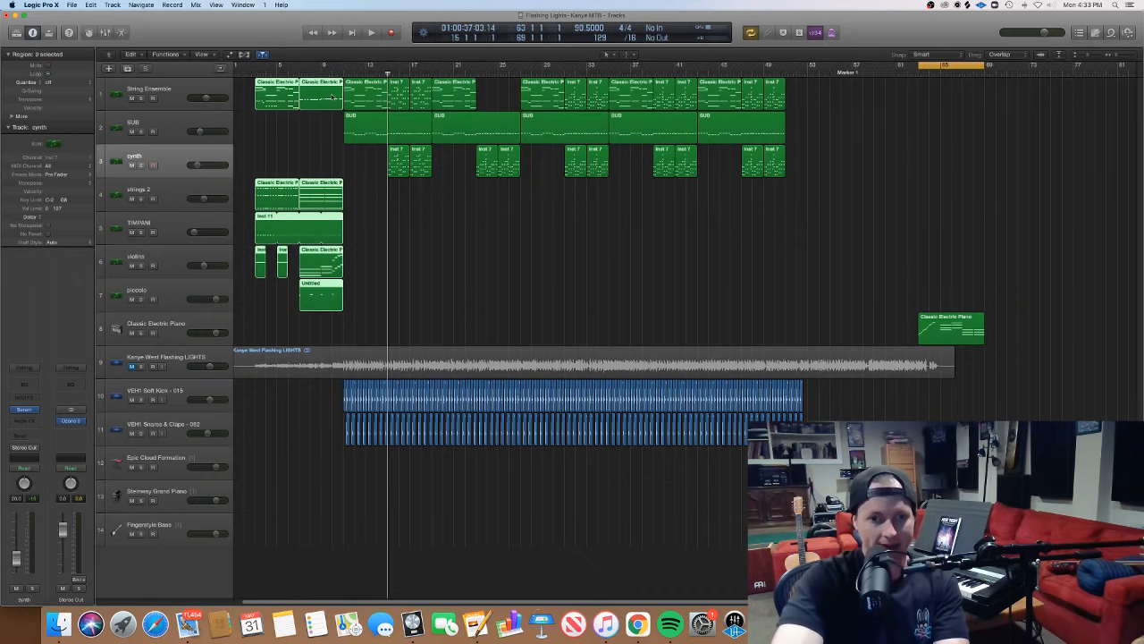
# - View the selected intro regions' notes together in the Piano Roll, then clear the selection and return to the full arrangement
pyautogui.doubleClick(332, 97)
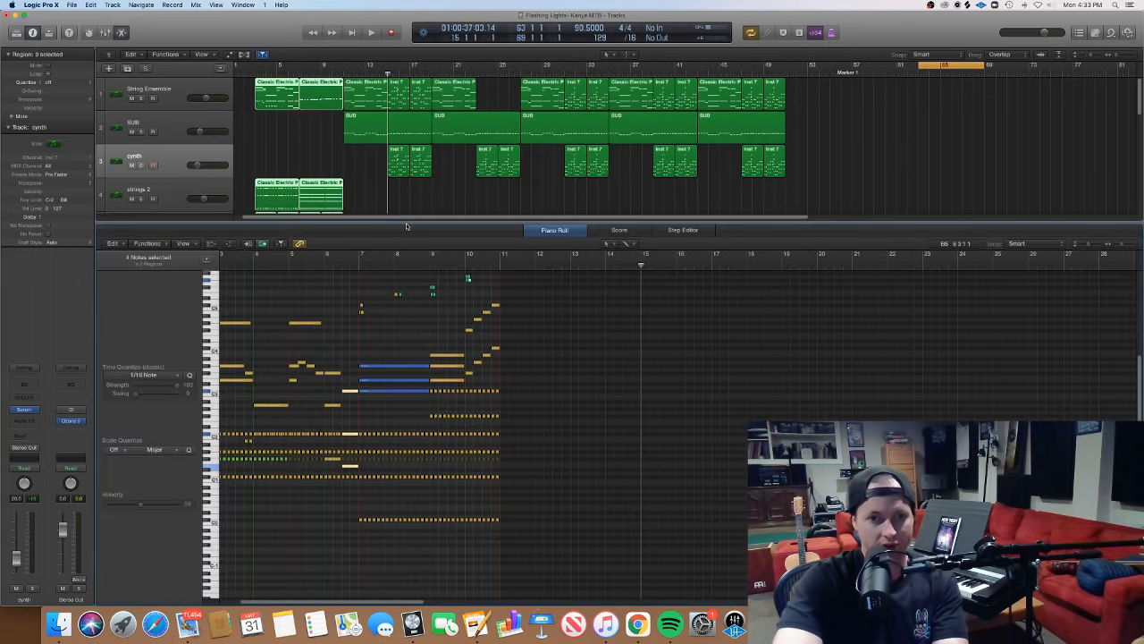
pyautogui.click(395, 209)
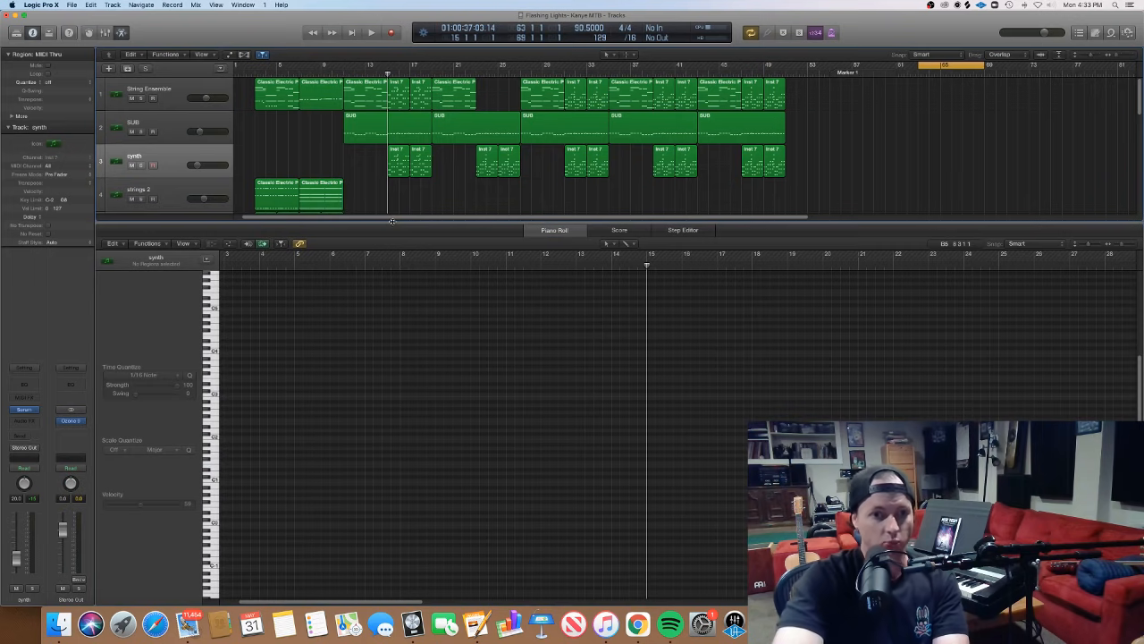
pyautogui.press('e')
# - Play the arrangement from bar 7 and show the piccolo region's notes in the Piano Roll
pyautogui.click(304, 291)
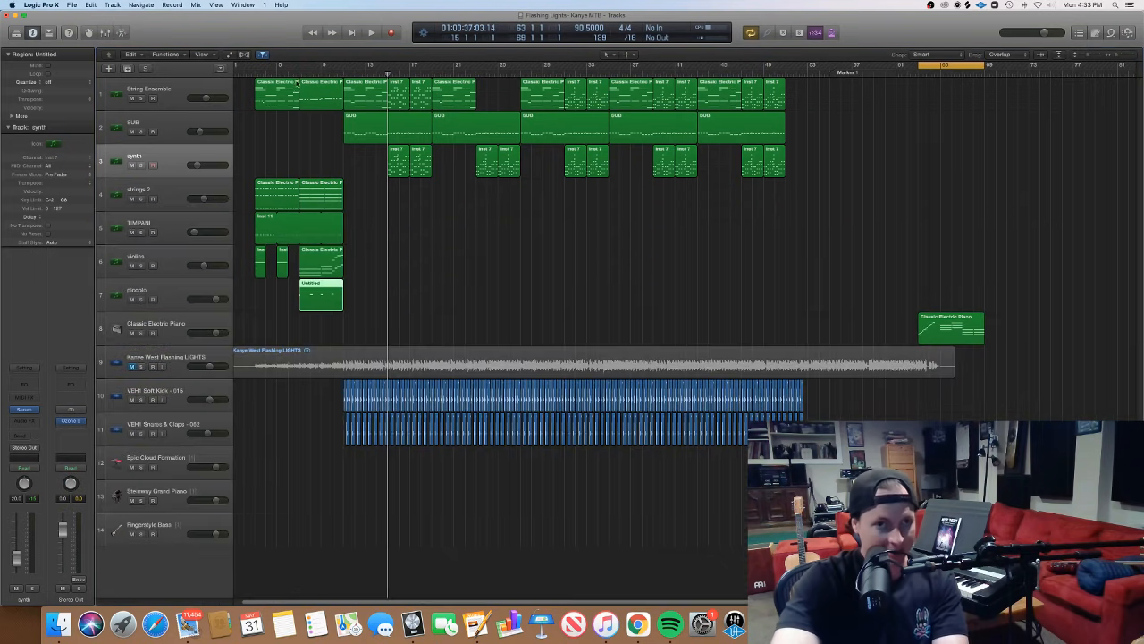
pyautogui.click(298, 73)
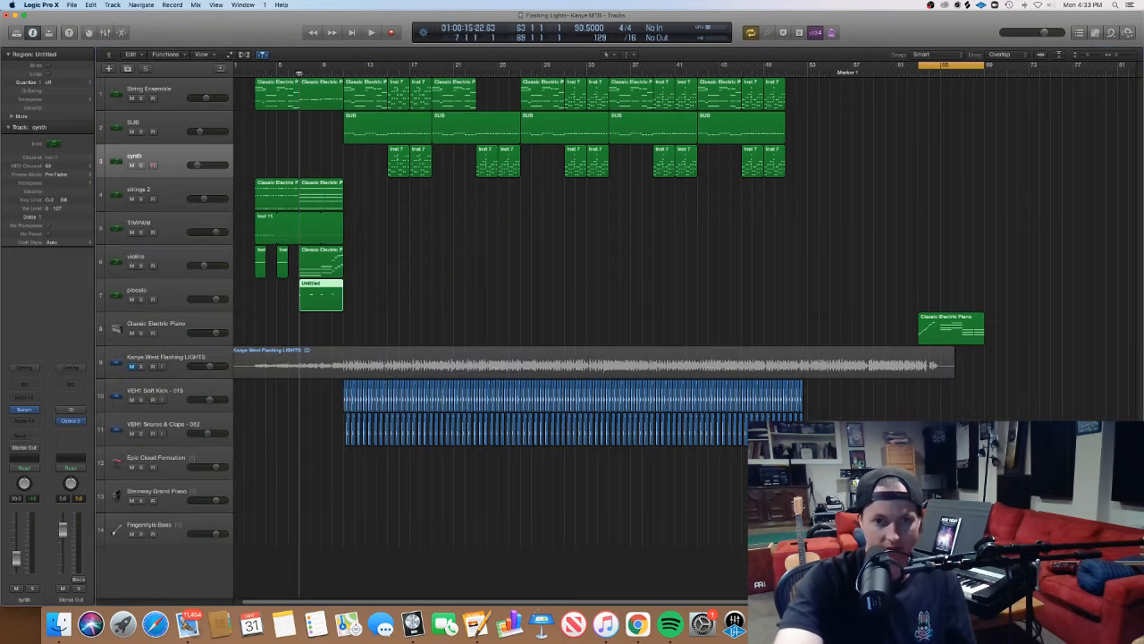
pyautogui.press('space')
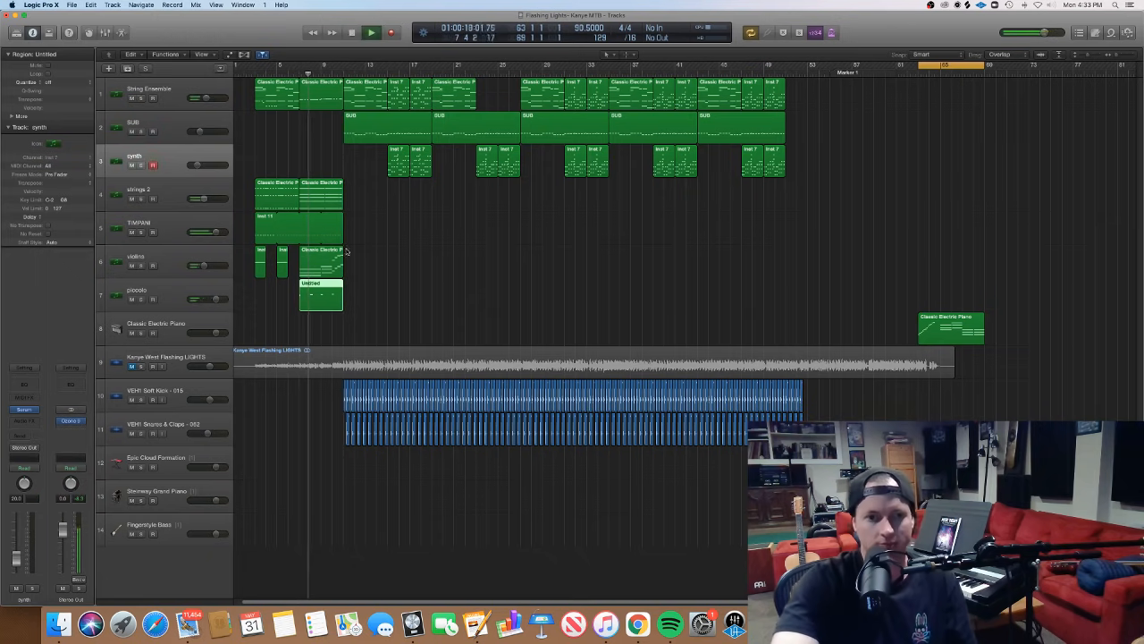
pyautogui.doubleClick(333, 298)
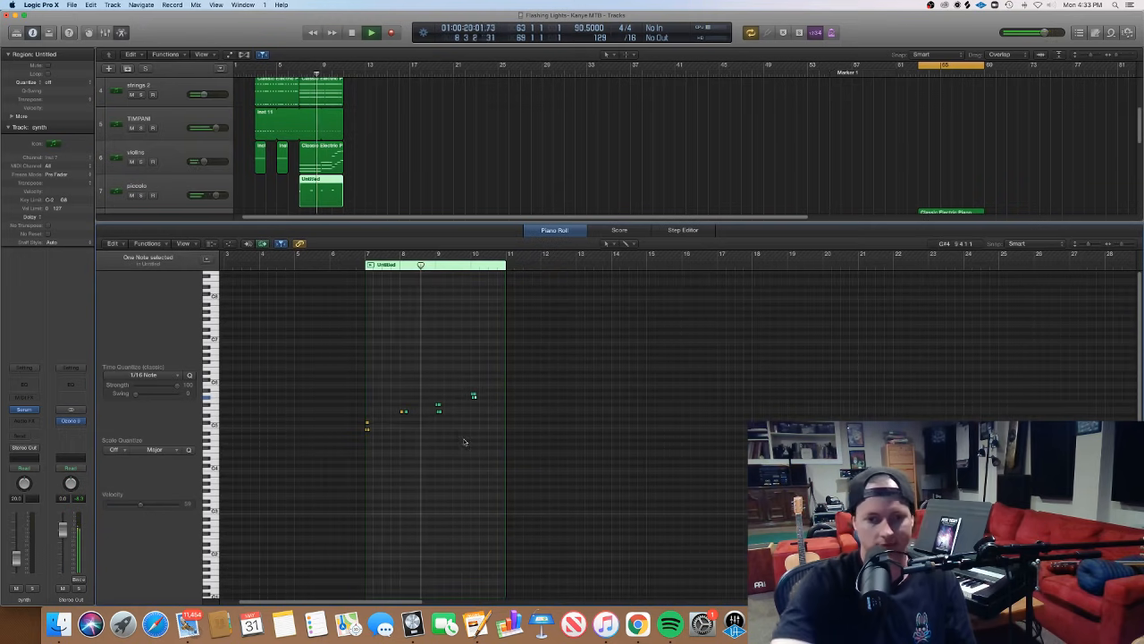
# - Follow the piccolo notes from bar 7 to bar 11 up close during playback, and stop at the region's end
pyautogui.press('super+Right')
pyautogui.press('super+Right')
pyautogui.hscroll(-3, 458, 433)
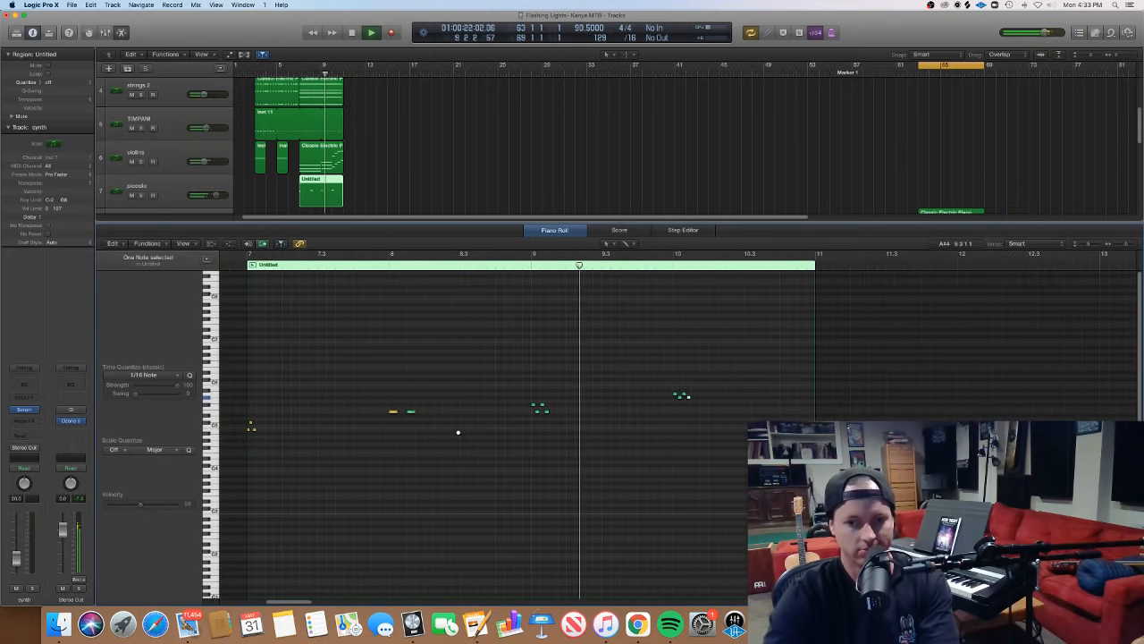
pyautogui.hscroll(1, 459, 434)
pyautogui.press('super+Right')
pyautogui.hscroll(-4, 459, 434)
pyautogui.press('super+Left')
pyautogui.press('super+Left')
pyautogui.press('super+Left')
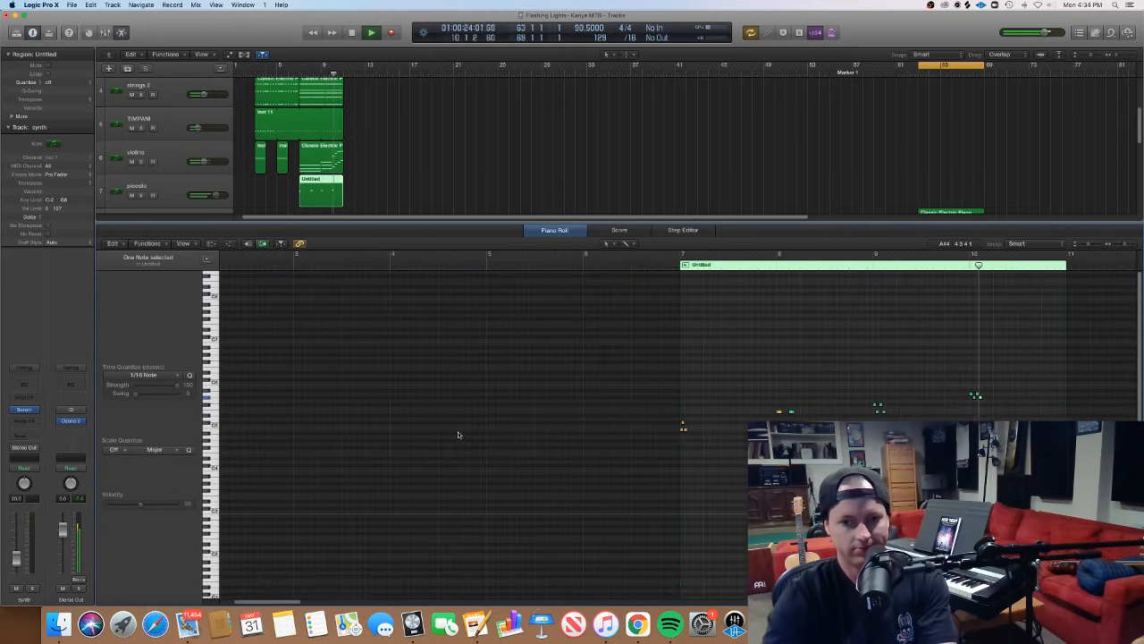
pyautogui.hscroll(2, 459, 434)
pyautogui.press('super+Right')
pyautogui.press('super+Right')
pyautogui.press('super+Right')
pyautogui.press('super+Right')
pyautogui.hscroll(-6, 459, 435)
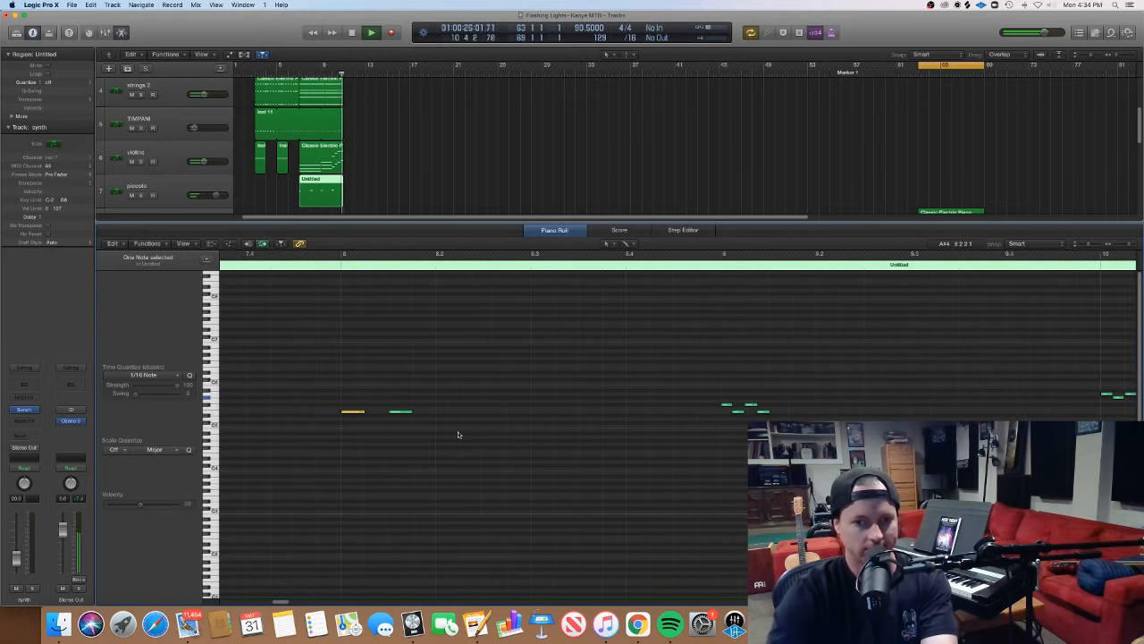
pyautogui.press('super+Left')
pyautogui.press('super+Left')
pyautogui.press('super+Left')
pyautogui.press('super+Left')
pyautogui.press('space')
# - Examine the piccolo note groups across bars 7 to 10, focusing on the opening group at bar 7
pyautogui.press('super+Right')
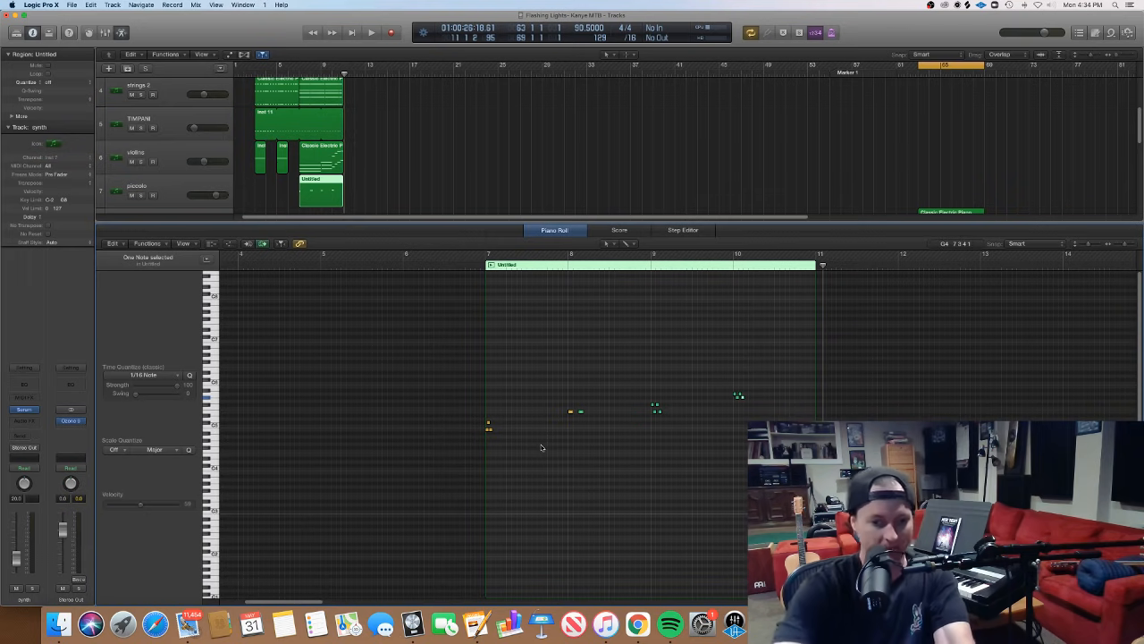
pyautogui.press('super+Right')
pyautogui.press('super+Right')
pyautogui.press('super+Right')
pyautogui.press('super+Right')
pyautogui.scroll(5, 540, 447)
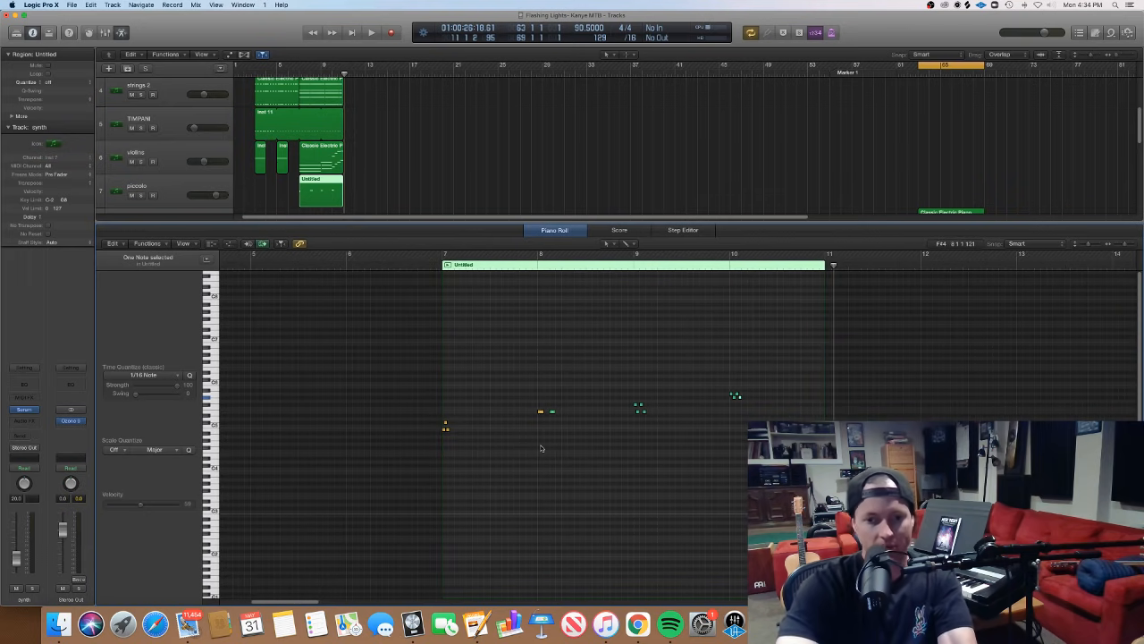
pyautogui.hscroll(-4, 541, 447)
pyautogui.scroll(-1, 540, 447)
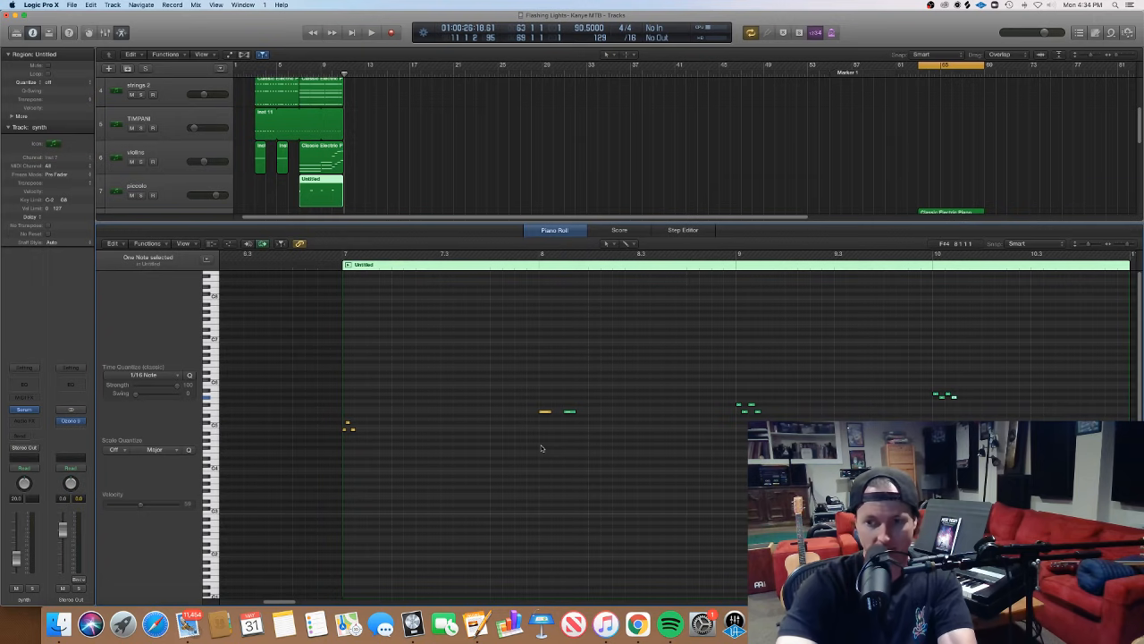
pyautogui.press('super+Right')
pyautogui.hscroll(-5, 543, 450)
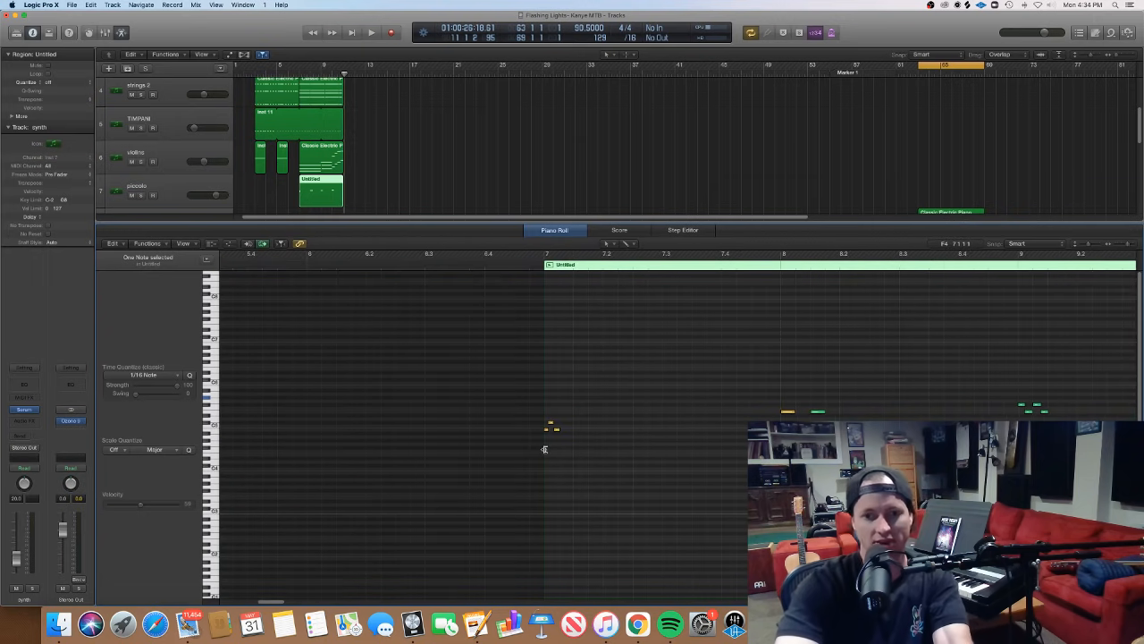
pyautogui.hscroll(1, 544, 450)
pyautogui.hscroll(-4, 543, 450)
pyautogui.hscroll(8, 544, 450)
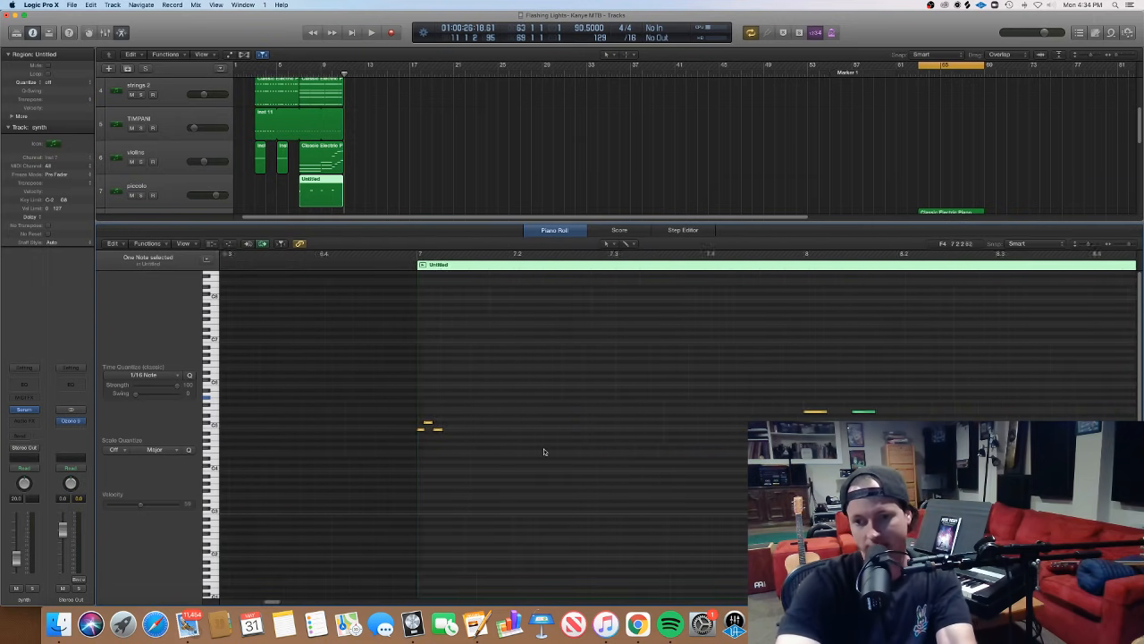
pyautogui.hscroll(-1, 543, 451)
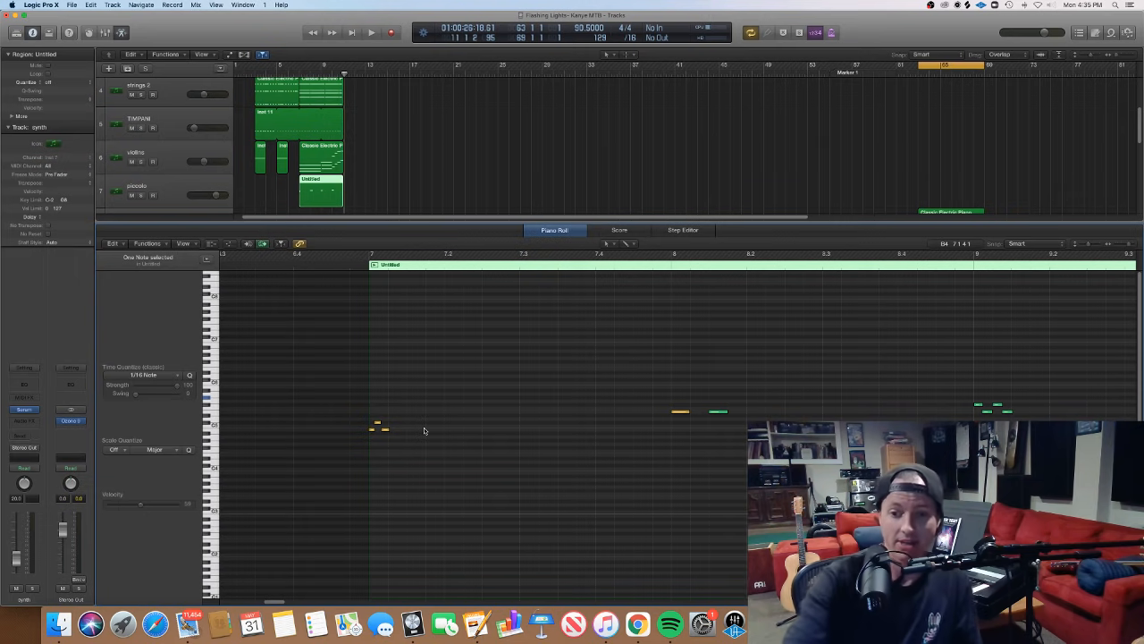
# - Select and sound the three piccolo notes at bar 7 as a group, with the middle note also on its own
pyautogui.click(419, 444)
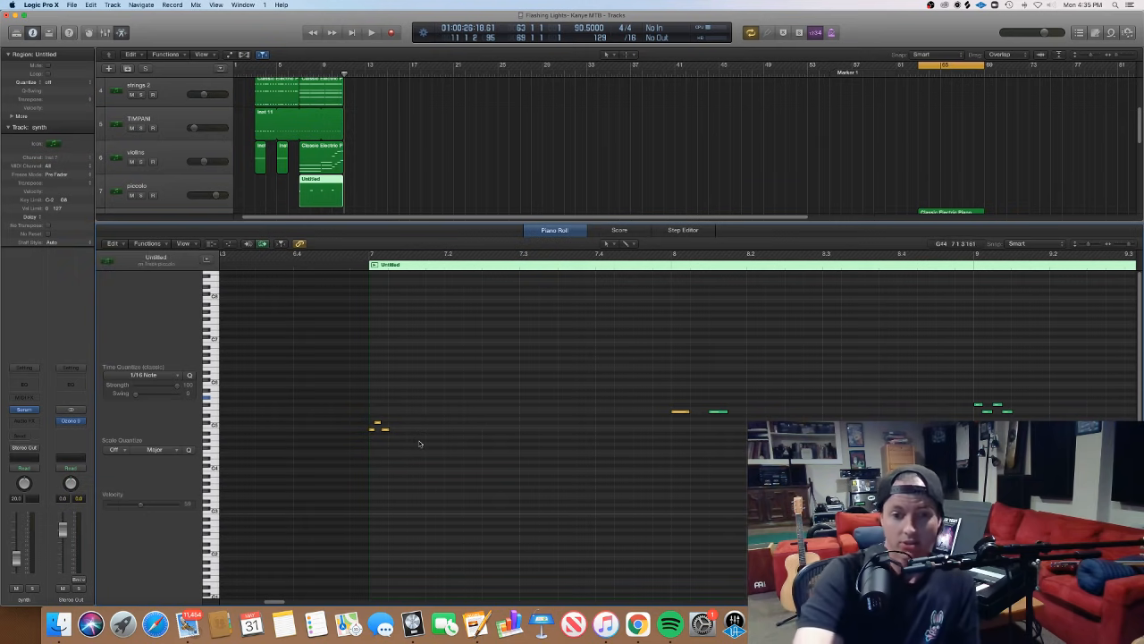
pyautogui.moveTo(419, 443); pyautogui.dragTo(394, 427)
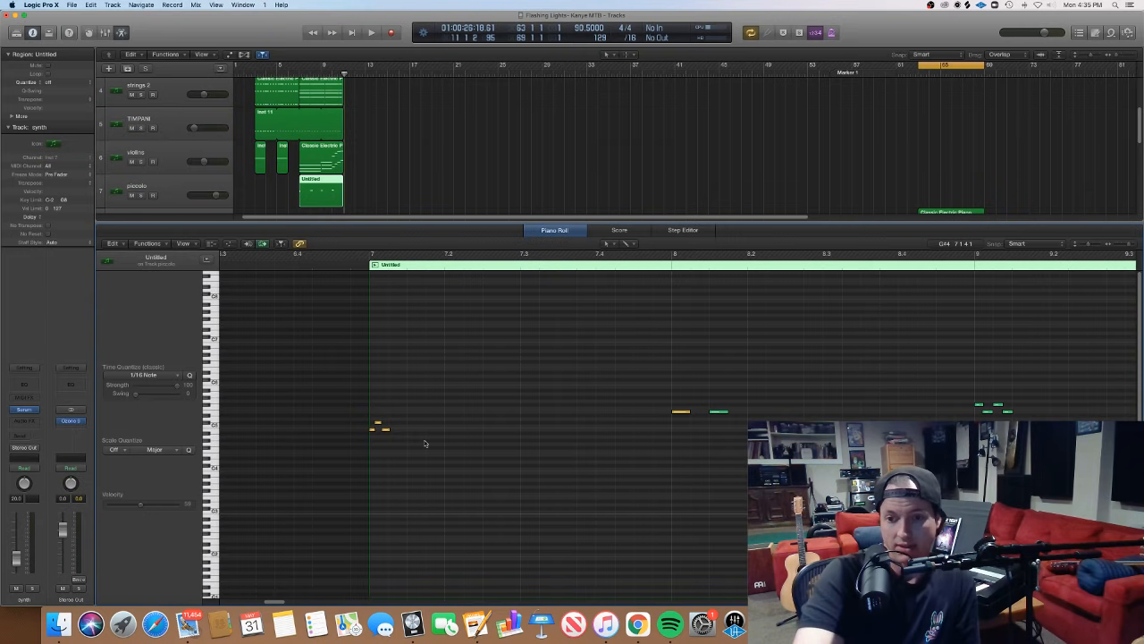
pyautogui.hscroll(3, 425, 444)
pyautogui.hscroll(-1, 424, 443)
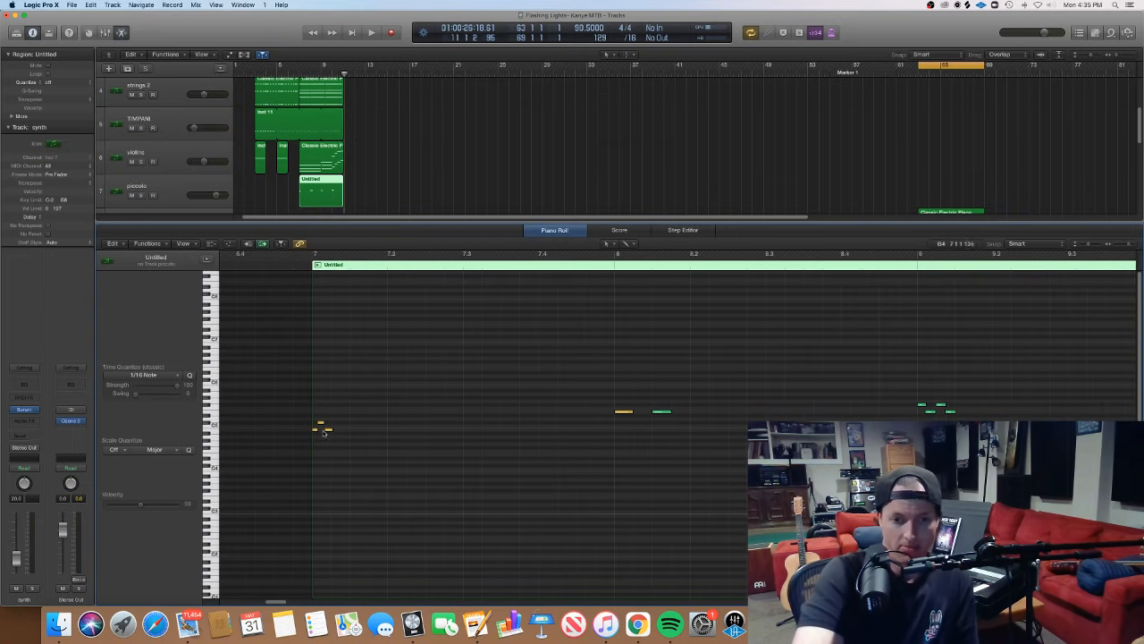
pyautogui.moveTo(399, 460); pyautogui.dragTo(301, 400)
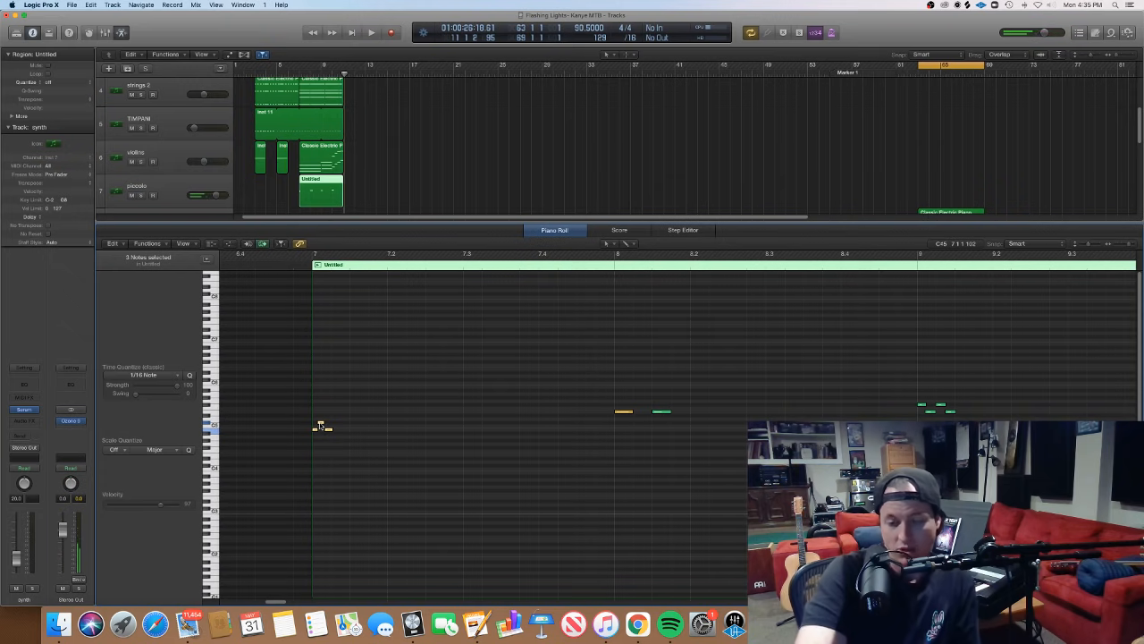
pyautogui.click(320, 423)
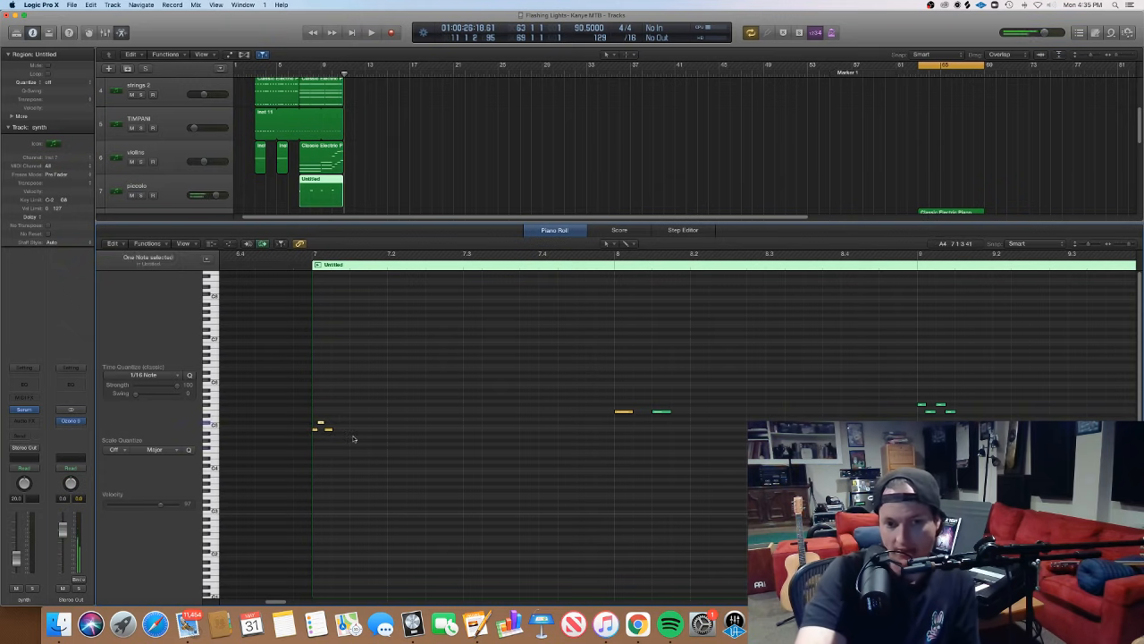
pyautogui.click(353, 439)
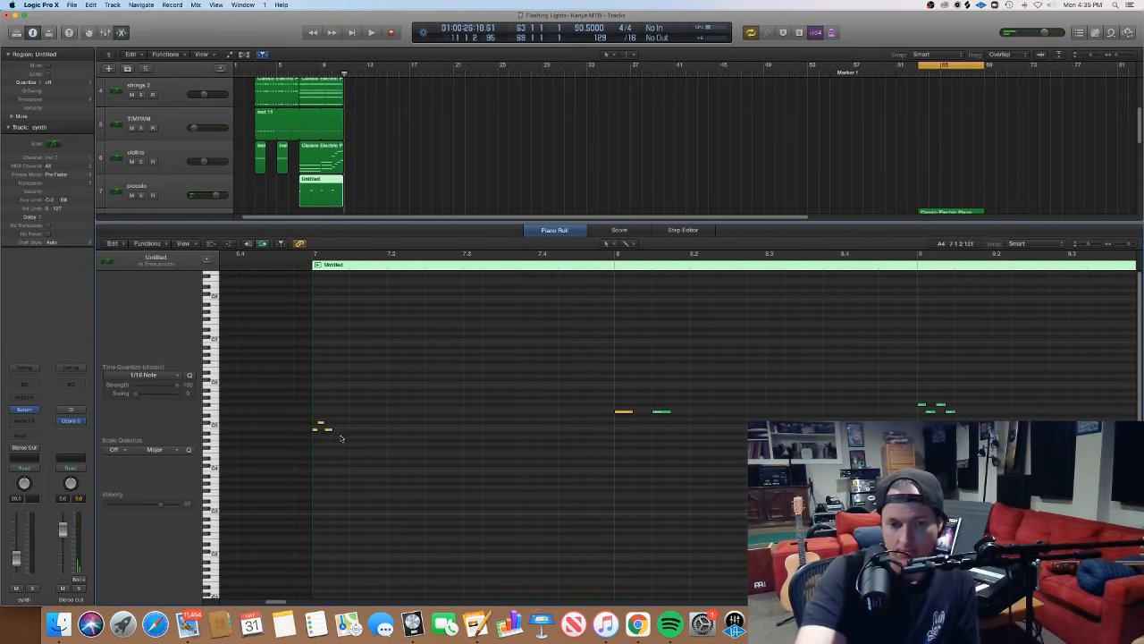
pyautogui.moveTo(340, 438); pyautogui.dragTo(299, 426)
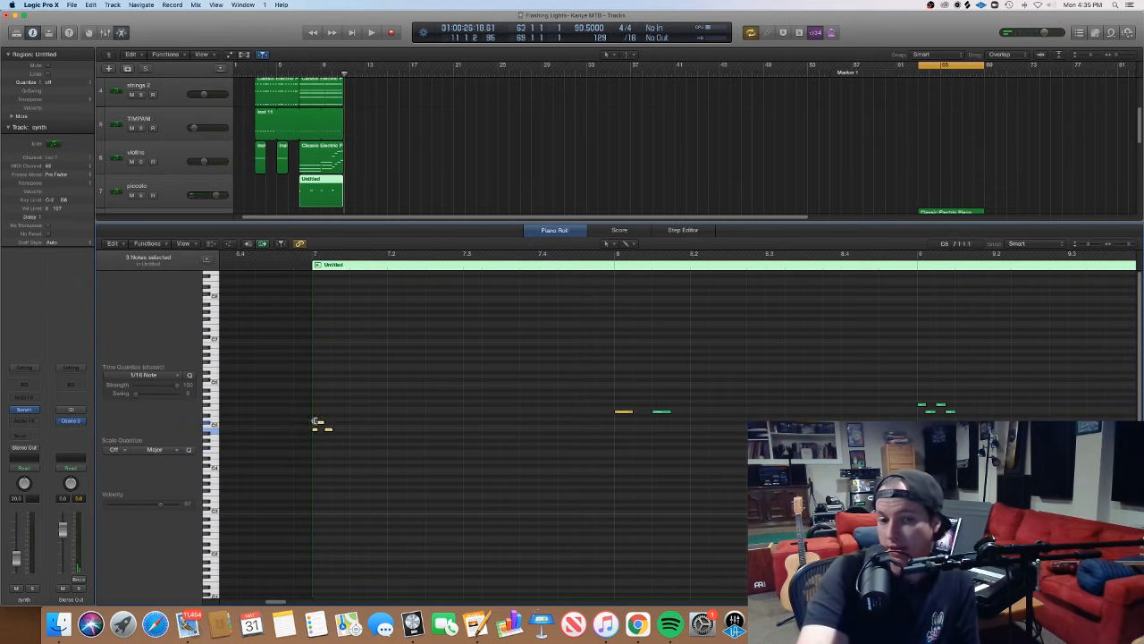
pyautogui.click(332, 434)
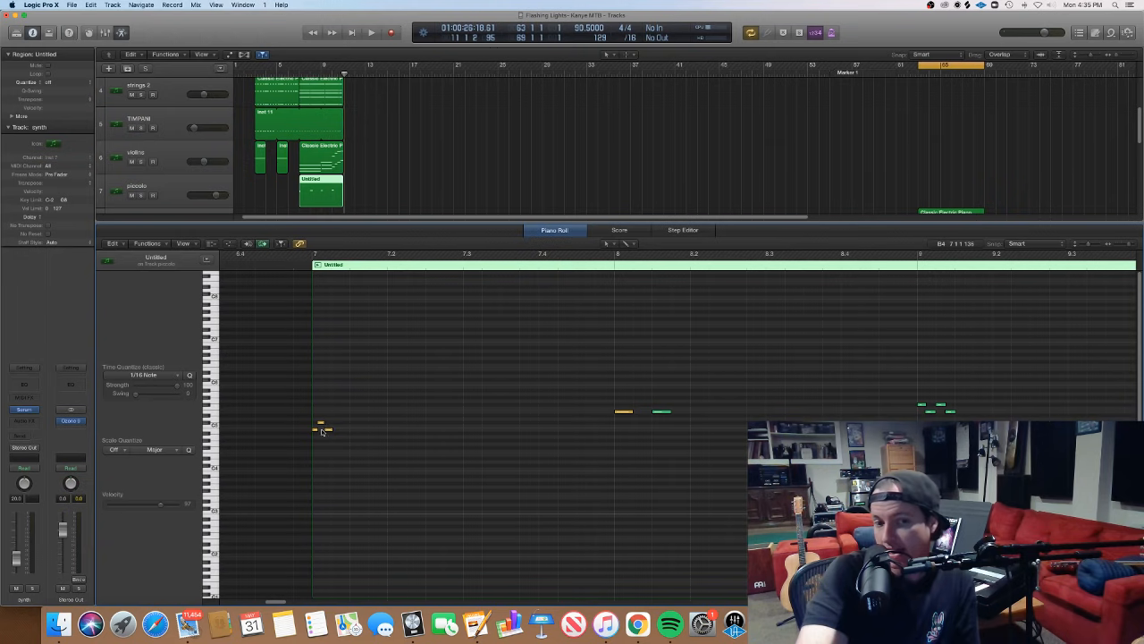
# - Look through the piccolo note groups at bars 8, 9 and 10, then return to the full arrangement
pyautogui.hscroll(4, 546, 370)
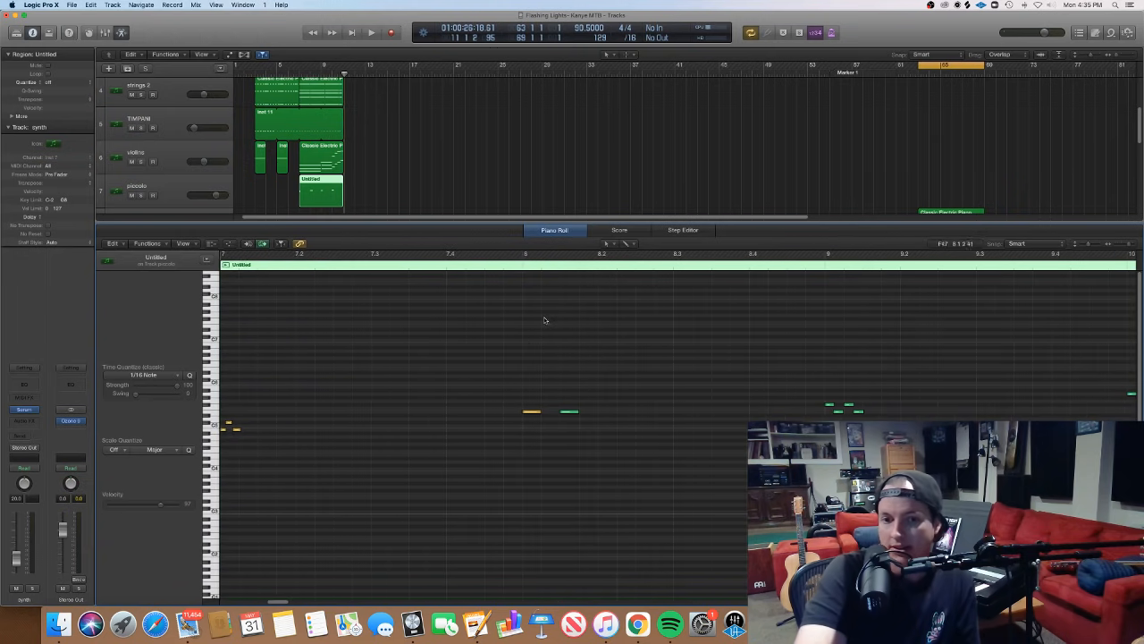
pyautogui.hscroll(8, 532, 281)
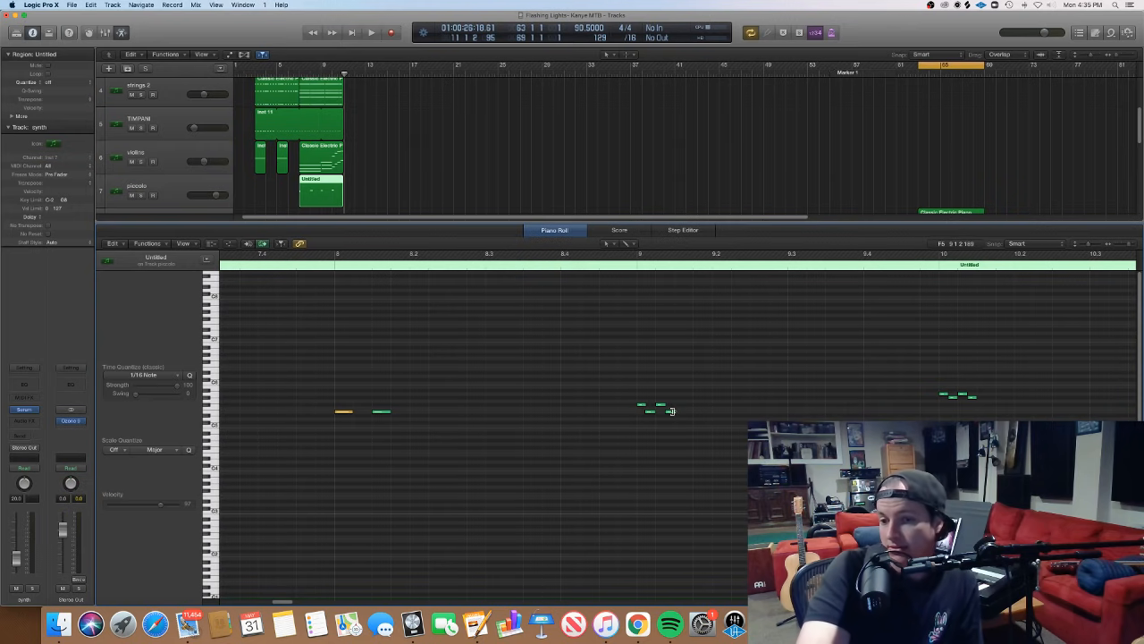
pyautogui.hscroll(12, 688, 417)
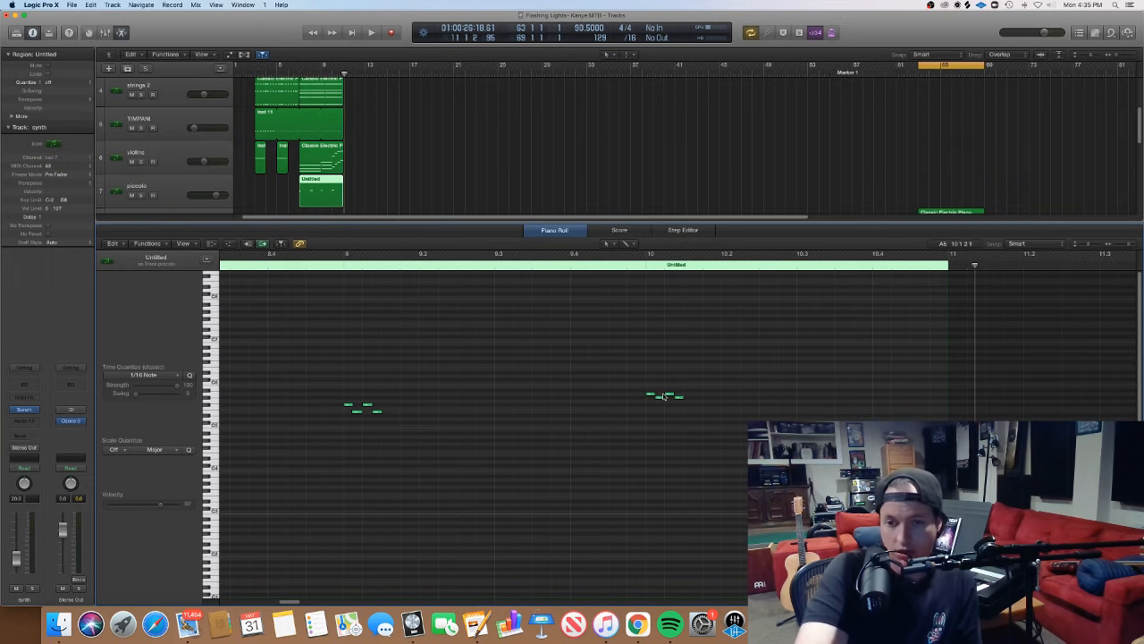
pyautogui.hscroll(-12, 677, 420)
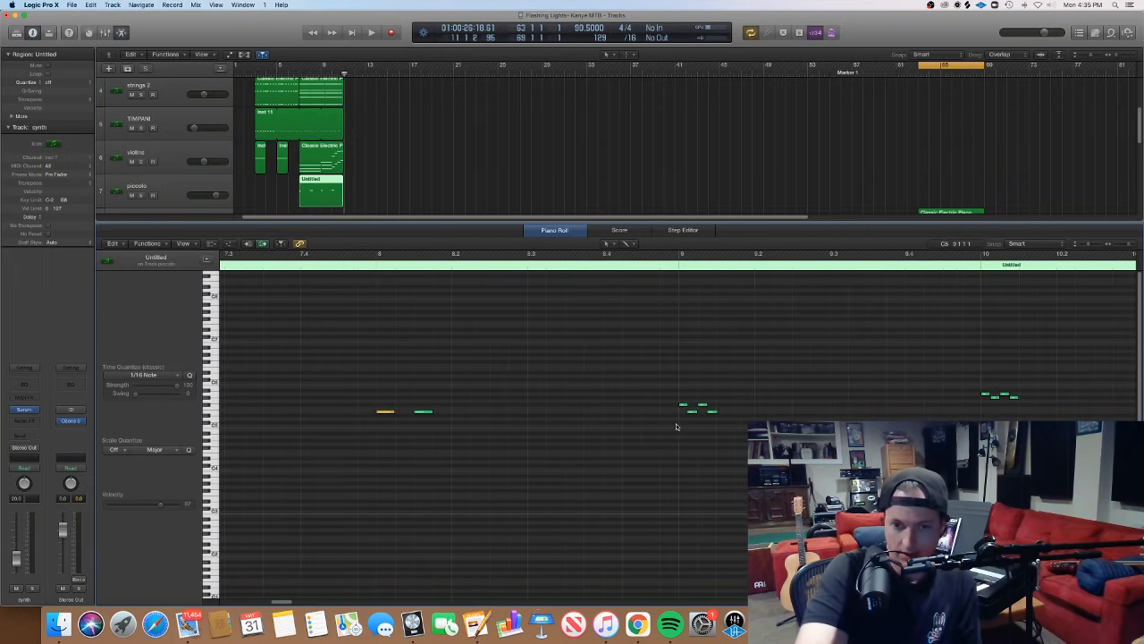
pyautogui.hscroll(-1, 649, 428)
pyautogui.press('super+Left')
pyautogui.press('super+Left')
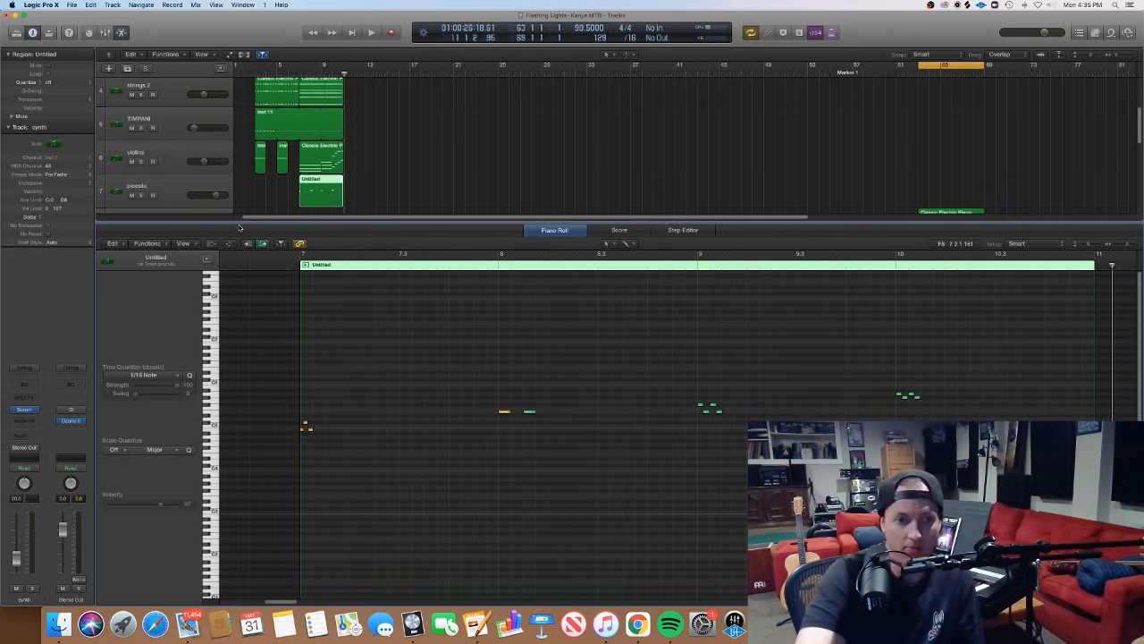
pyautogui.press('e')
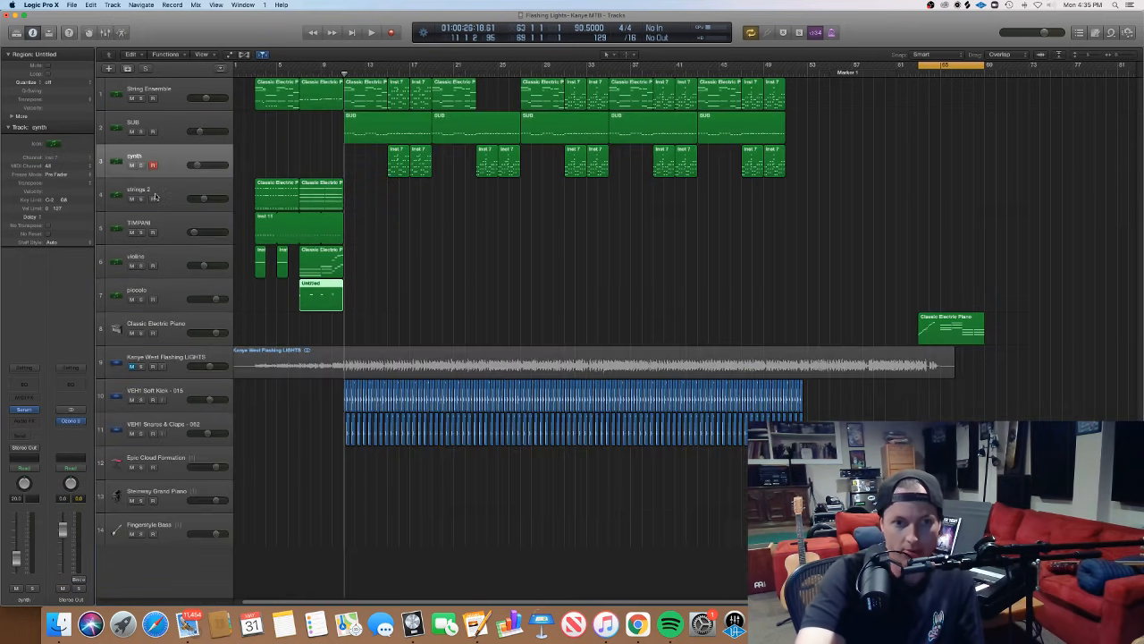
# - Inspect the H-Delay plug-in settings on the piccolo track and close the plug-in window
pyautogui.click(164, 298)
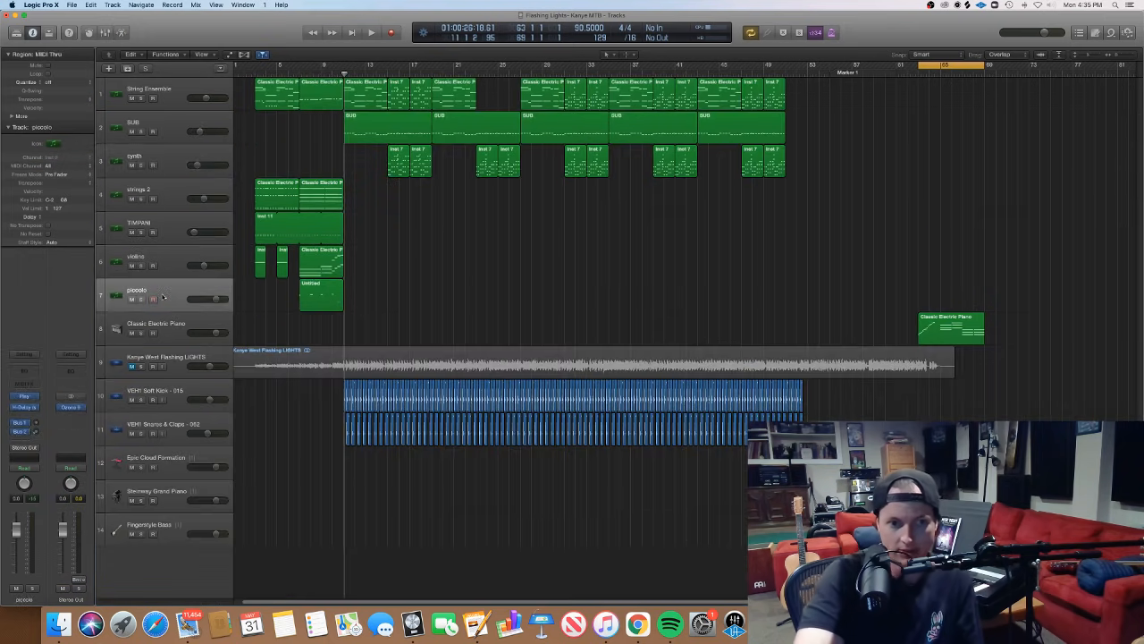
pyautogui.click(24, 407)
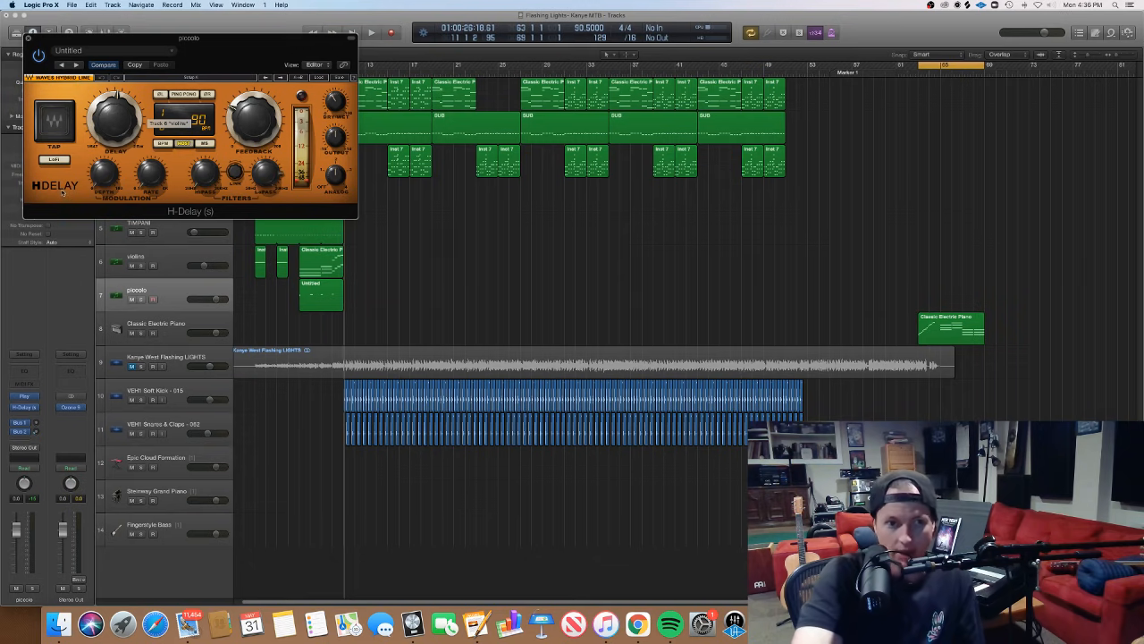
pyautogui.click(28, 38)
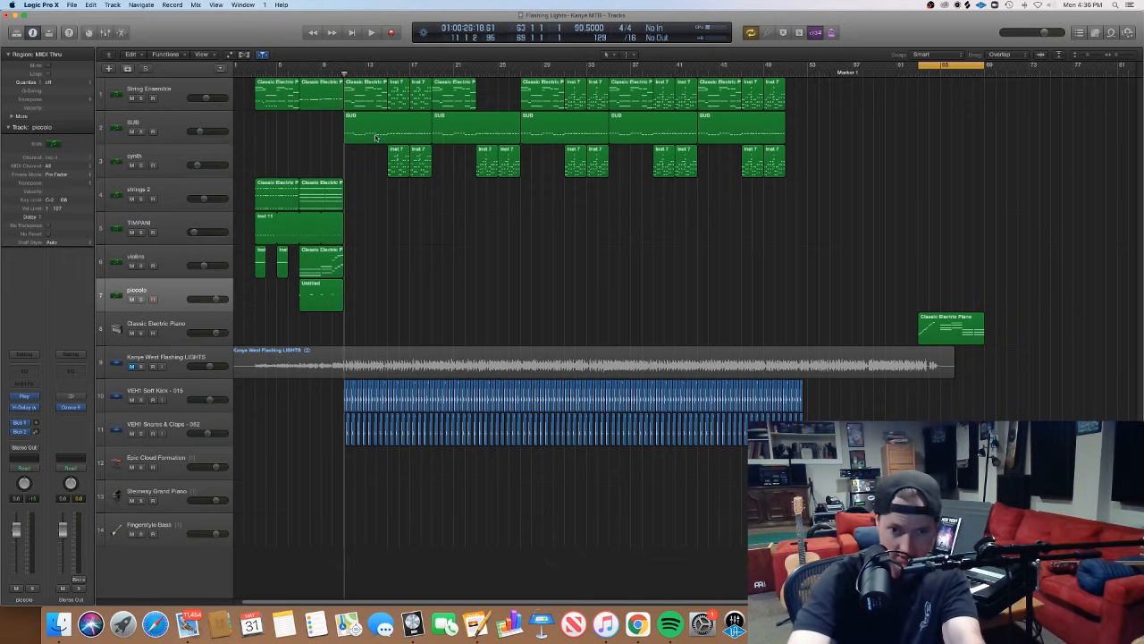
# - Solo the piccolo track with the playhead at bar 7 and open its region in the Piano Roll
pyautogui.click(300, 74)
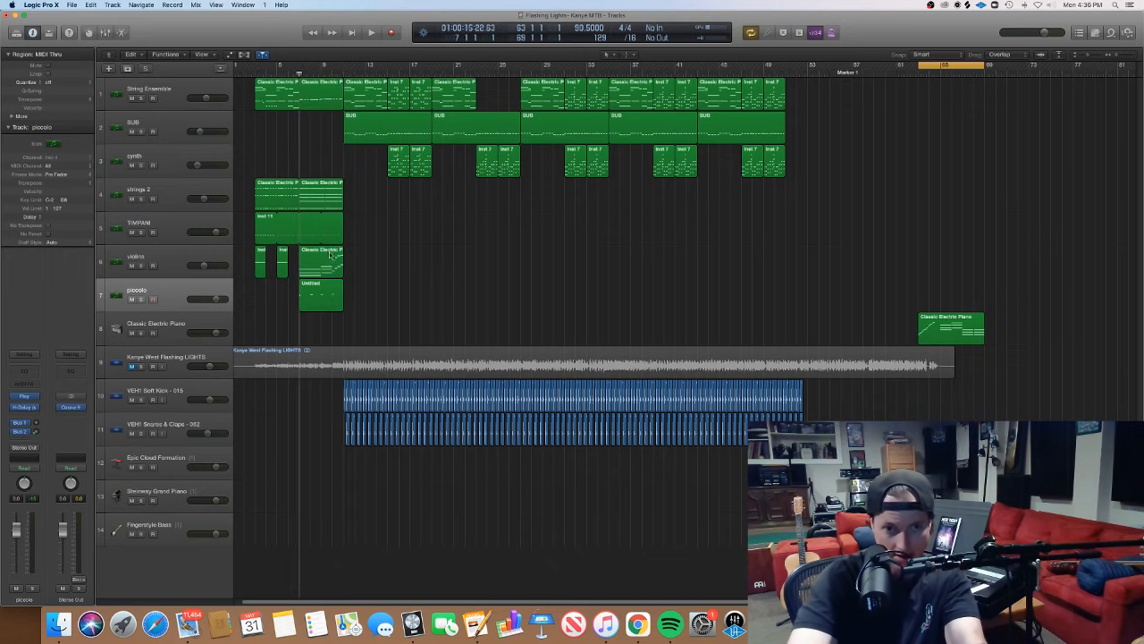
pyautogui.click(318, 292)
pyautogui.click(174, 293)
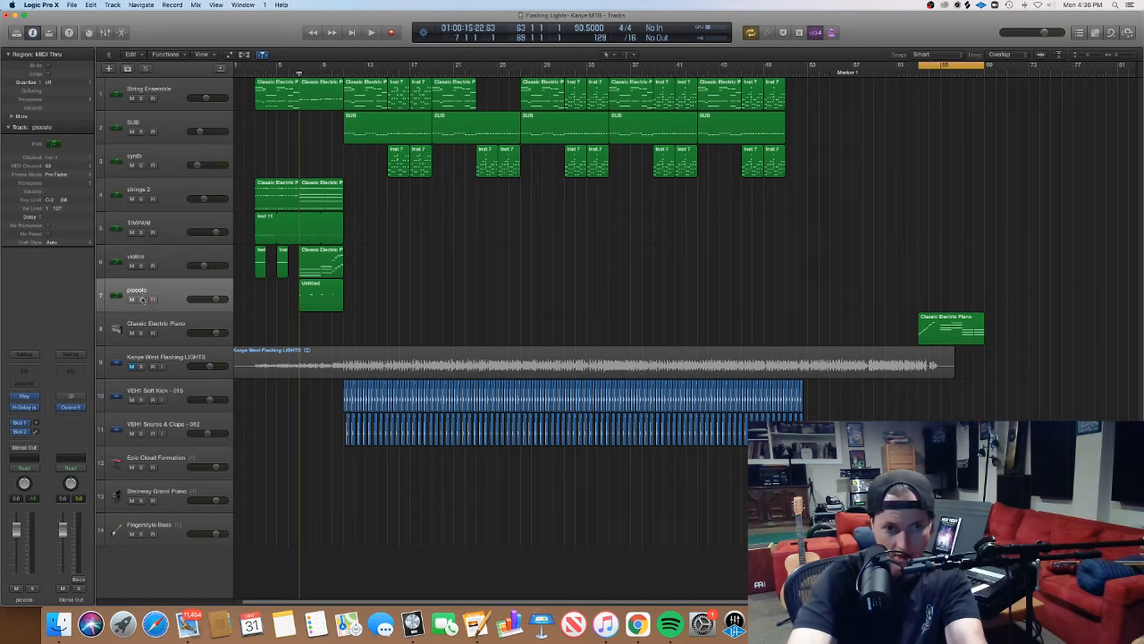
pyautogui.click(141, 299)
pyautogui.click(331, 291)
pyautogui.doubleClick(331, 291)
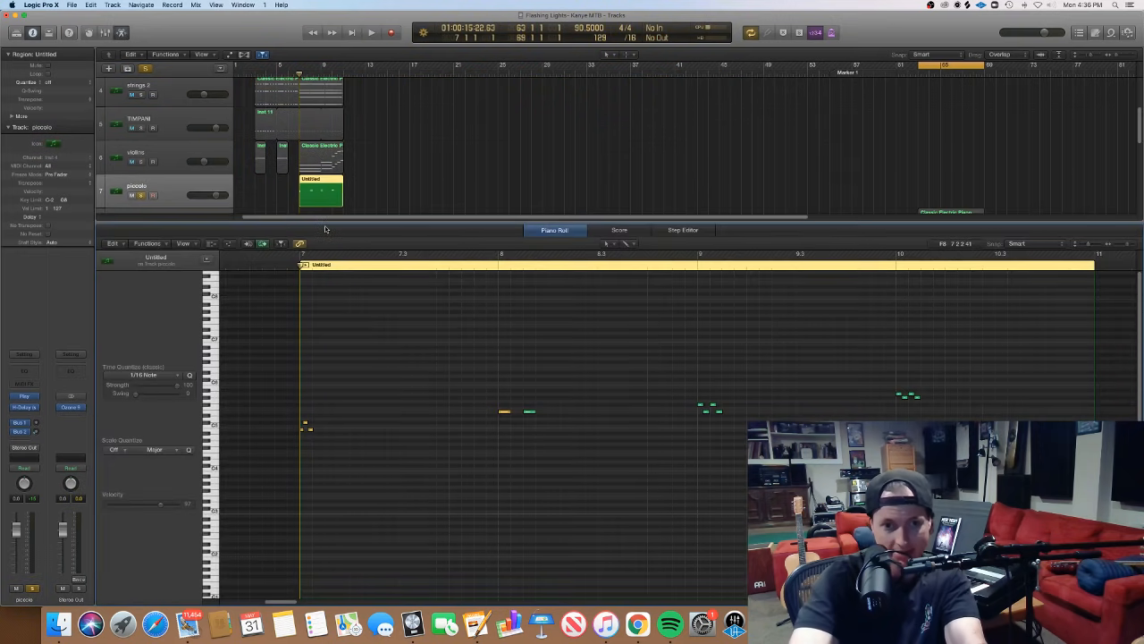
# - Select the three piccolo notes at bar 7 and sound the last one on its own
pyautogui.moveTo(337, 452); pyautogui.dragTo(288, 416)
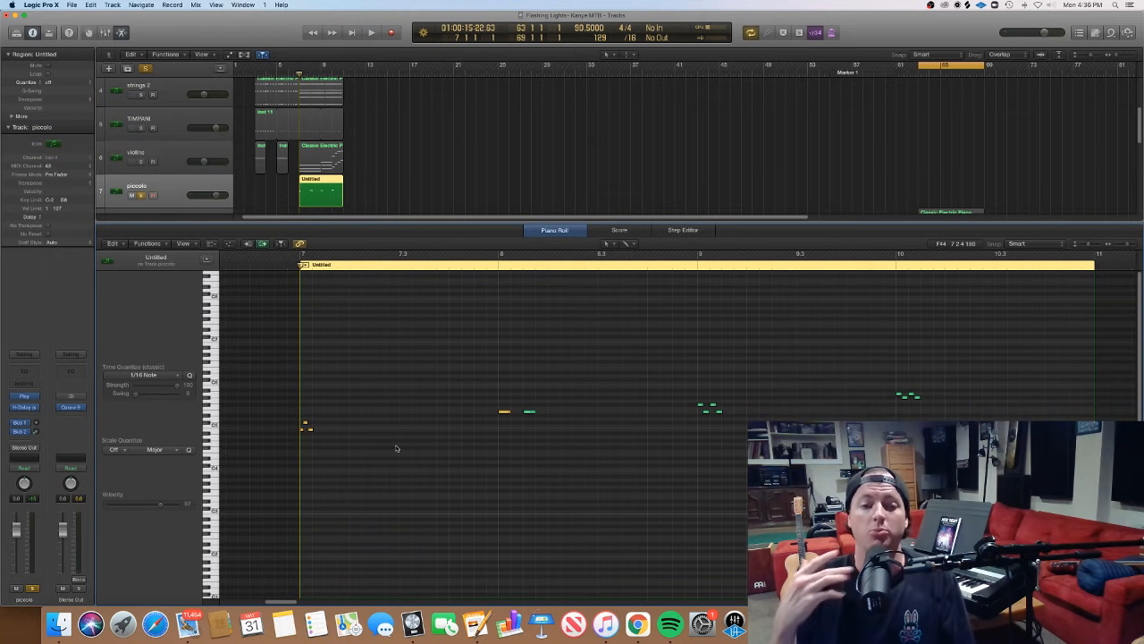
pyautogui.click(308, 430)
pyautogui.click(310, 430)
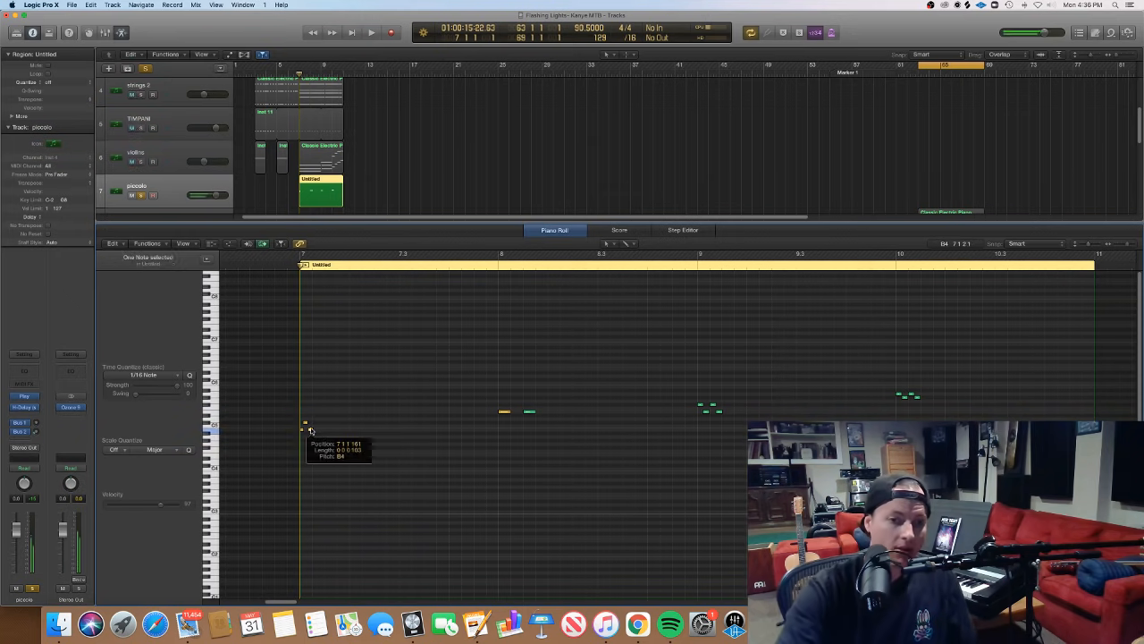
pyautogui.click(311, 430)
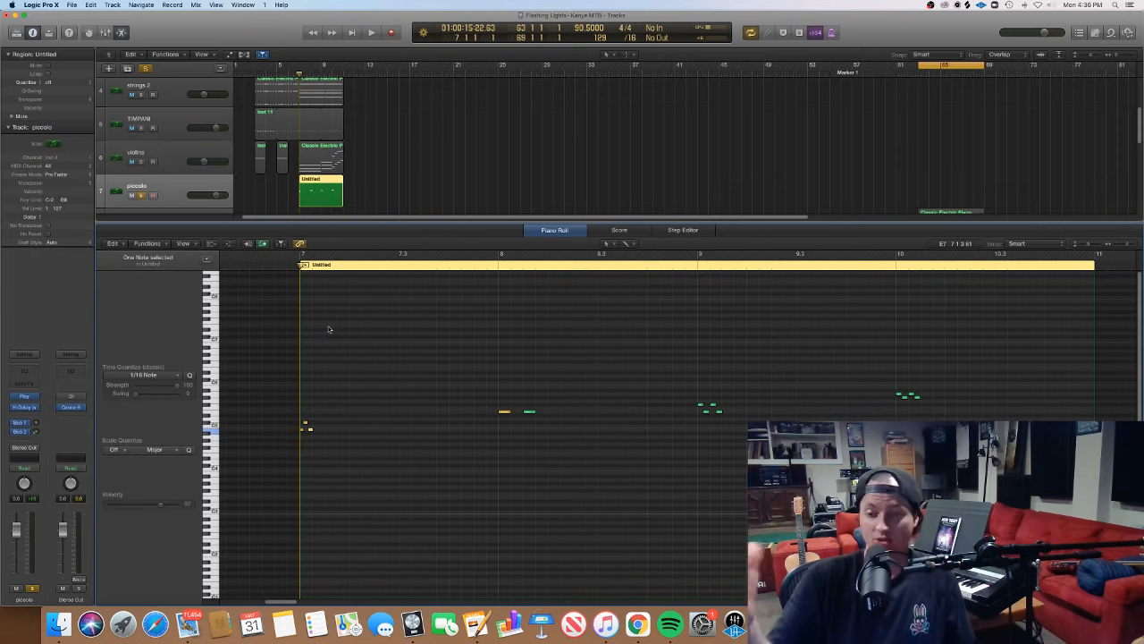
# - Play the soloed piccolo part from just before bar 7 and stop playback in bar 10
pyautogui.click(288, 265)
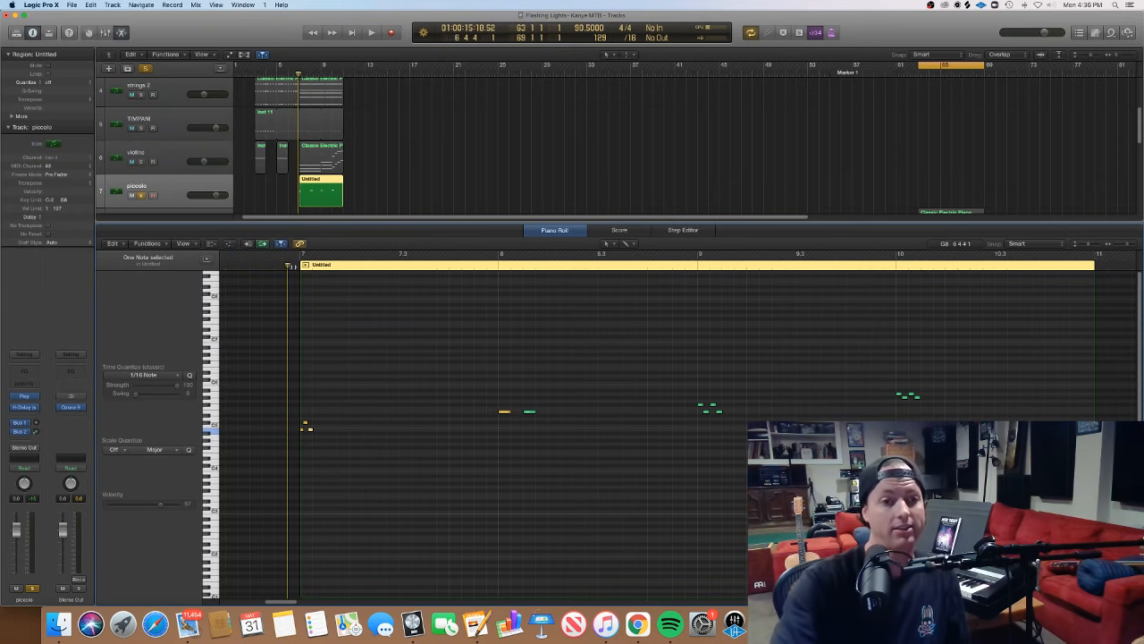
pyautogui.press('space')
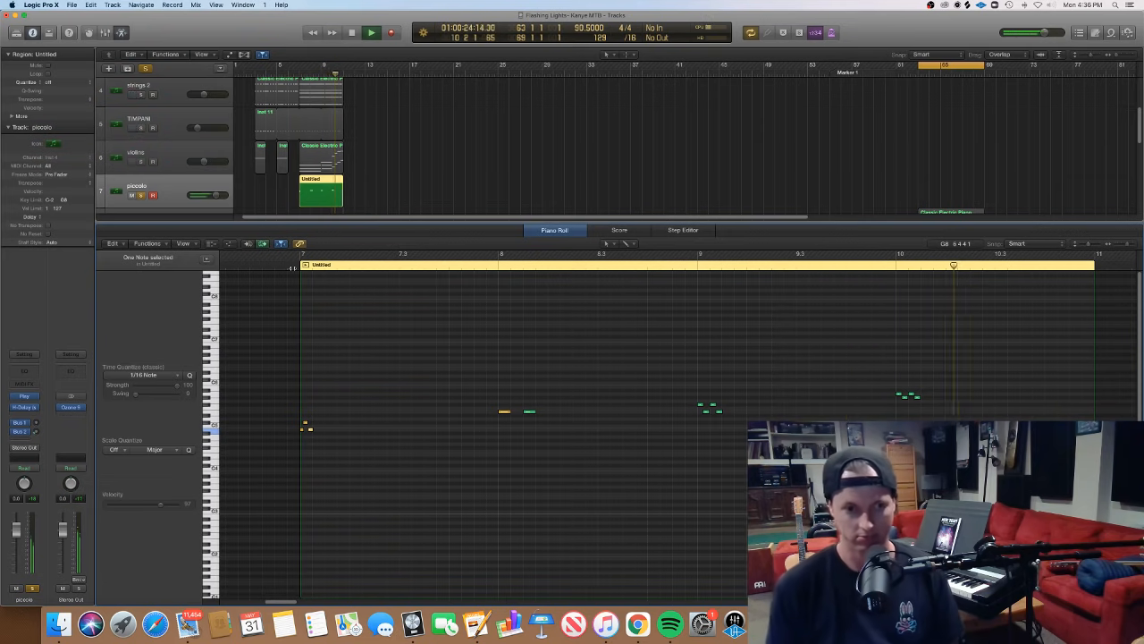
pyautogui.press('space')
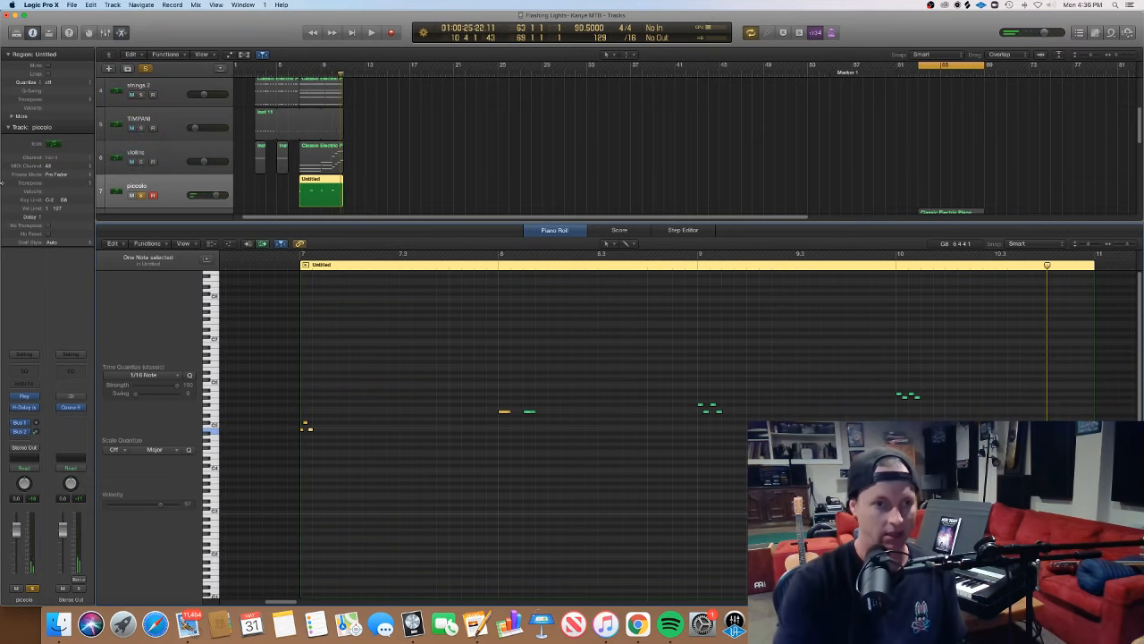
# - Unsolo the piccolo track and play the full mix from bar 7, returning to the arrangement without the editor
pyautogui.click(140, 195)
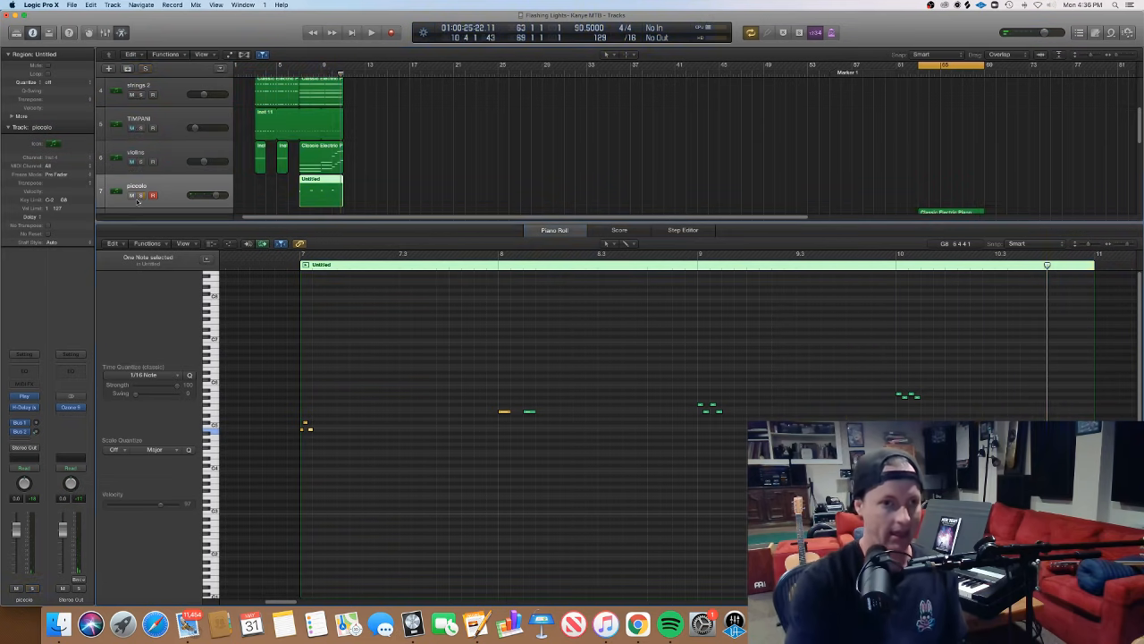
pyautogui.click(302, 74)
pyautogui.press('space')
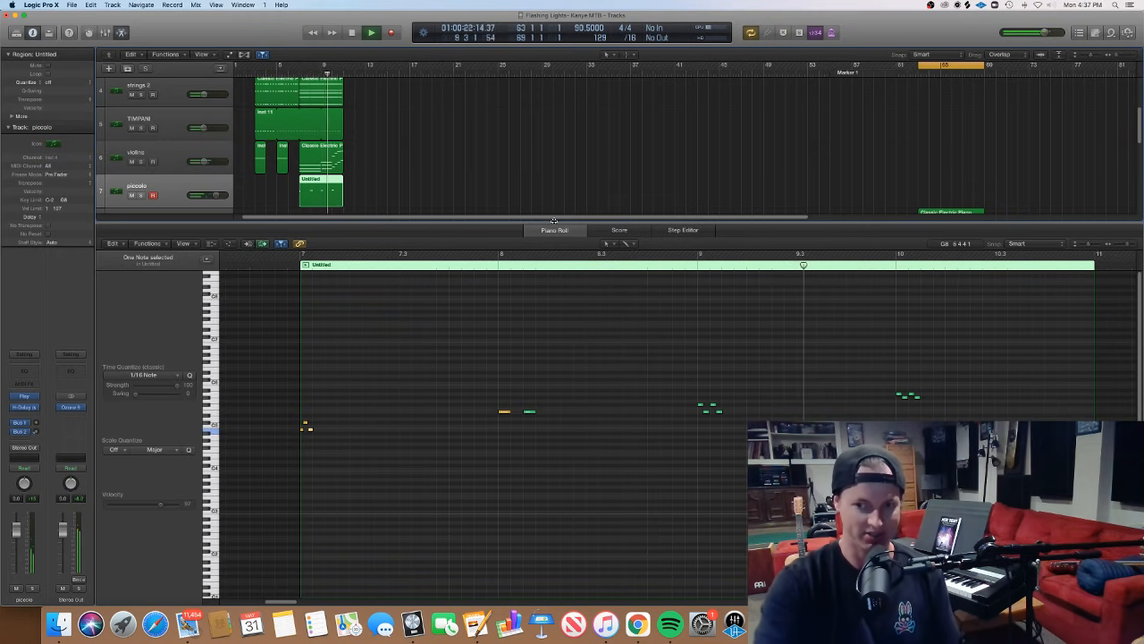
pyautogui.press('e')
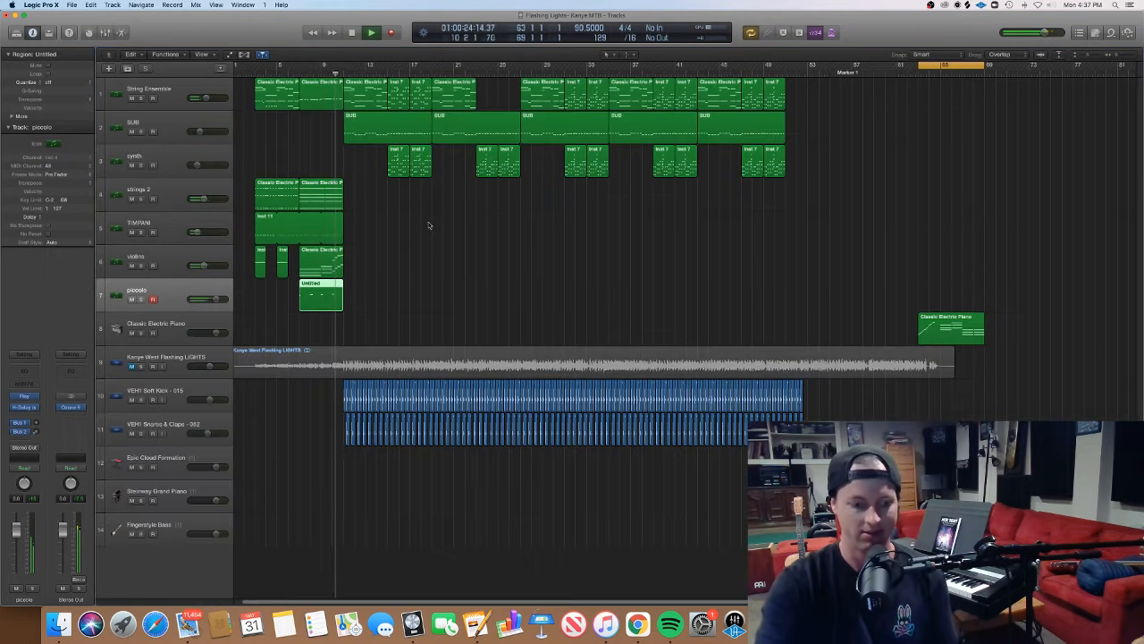
pyautogui.press('super+Right')
pyautogui.press('super+Right')
pyautogui.press('super+Right')
pyautogui.press('super+Right')
pyautogui.press('super+Right')
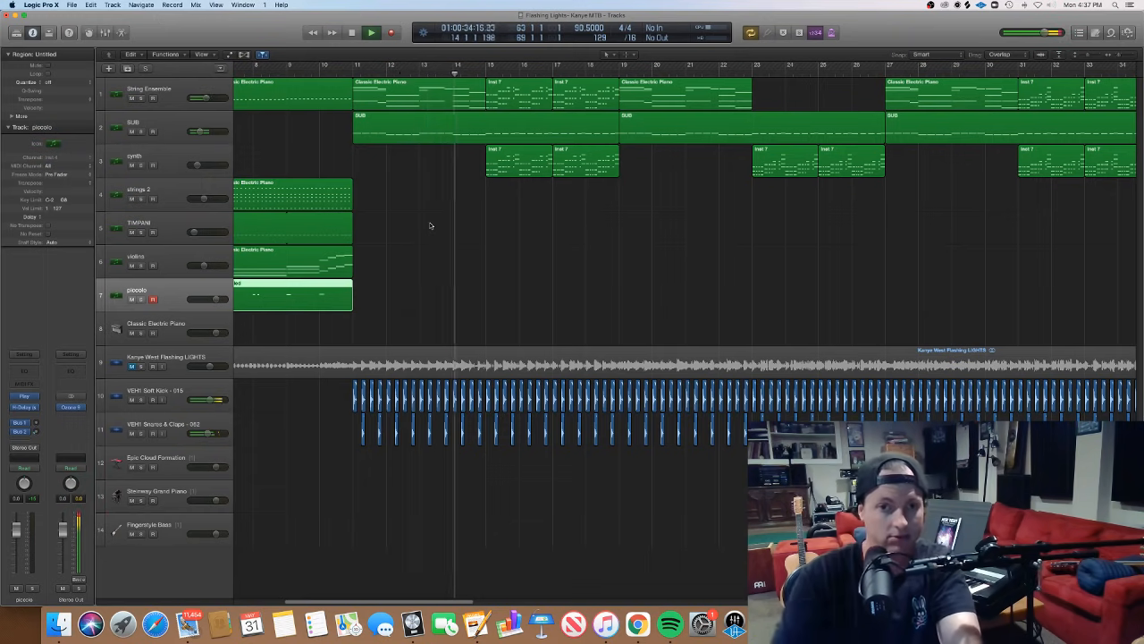
# - Show the notes of the two synth regions at bars 15 to 19 in the Piano Roll during playback, then close it
pyautogui.moveTo(484, 177); pyautogui.dragTo(569, 166)
pyautogui.doubleClick(568, 166)
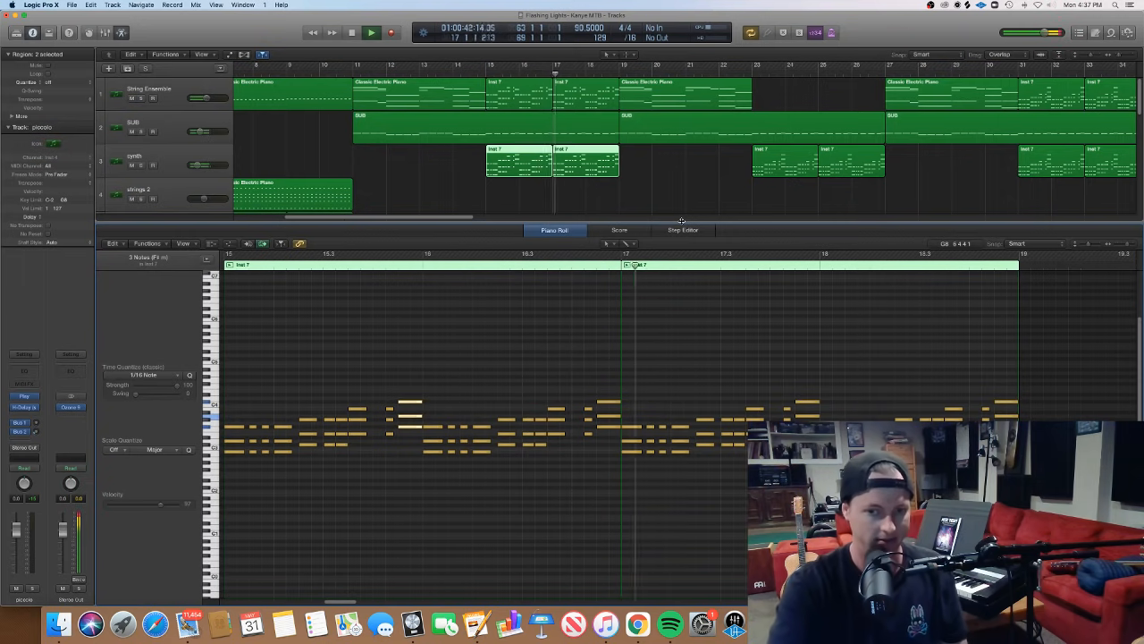
pyautogui.press('p')
pyautogui.click(681, 223)
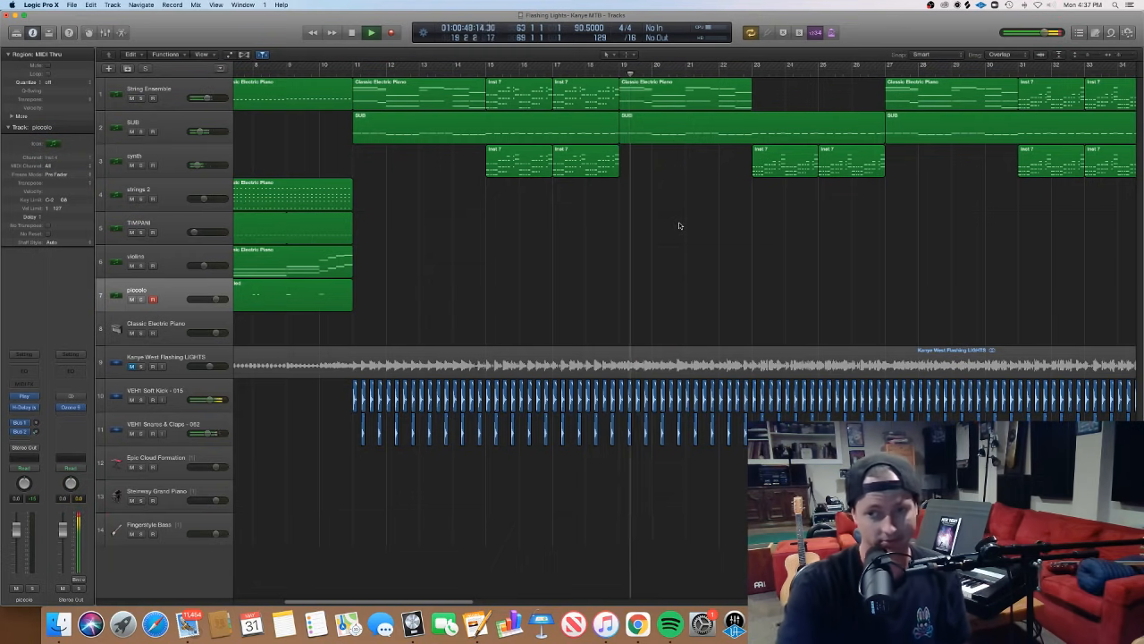
# - View the String Ensemble region at bar 19 in the Piano Roll during playback, then close the editor
pyautogui.click(720, 103)
pyautogui.press('p')
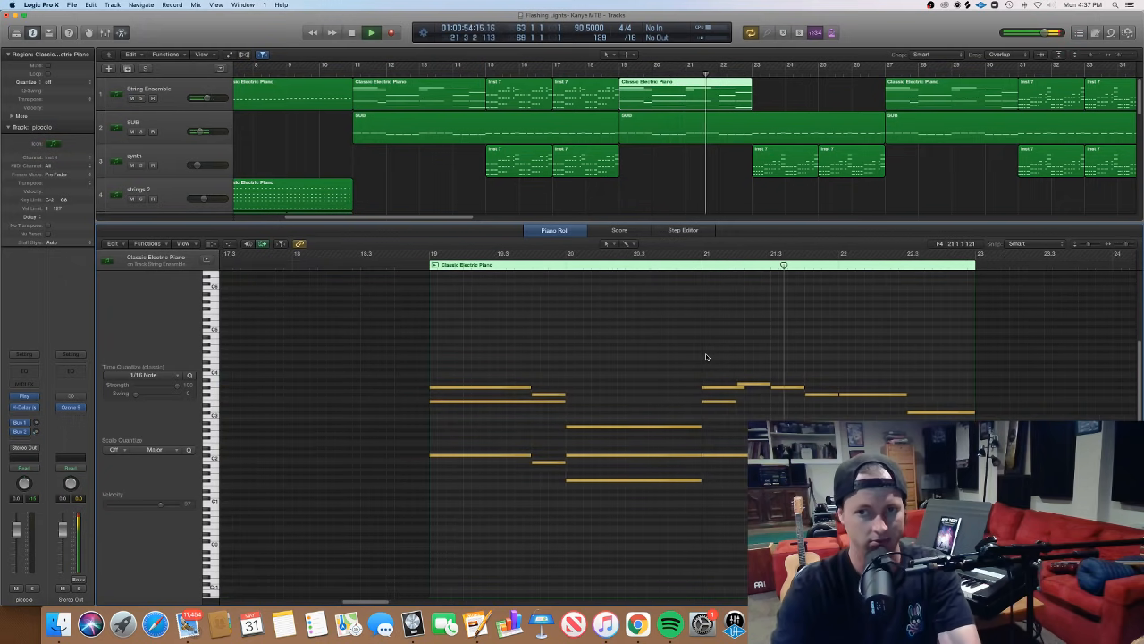
pyautogui.press('p')
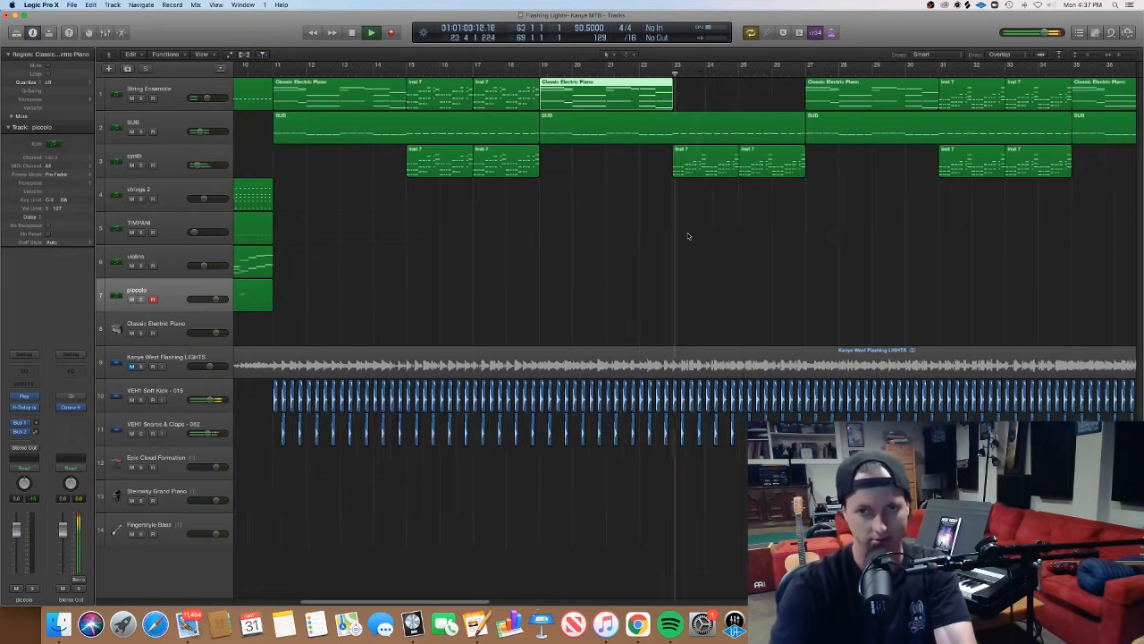
pyautogui.press('super+Right')
pyautogui.press('super+Right')
pyautogui.press('super+Right')
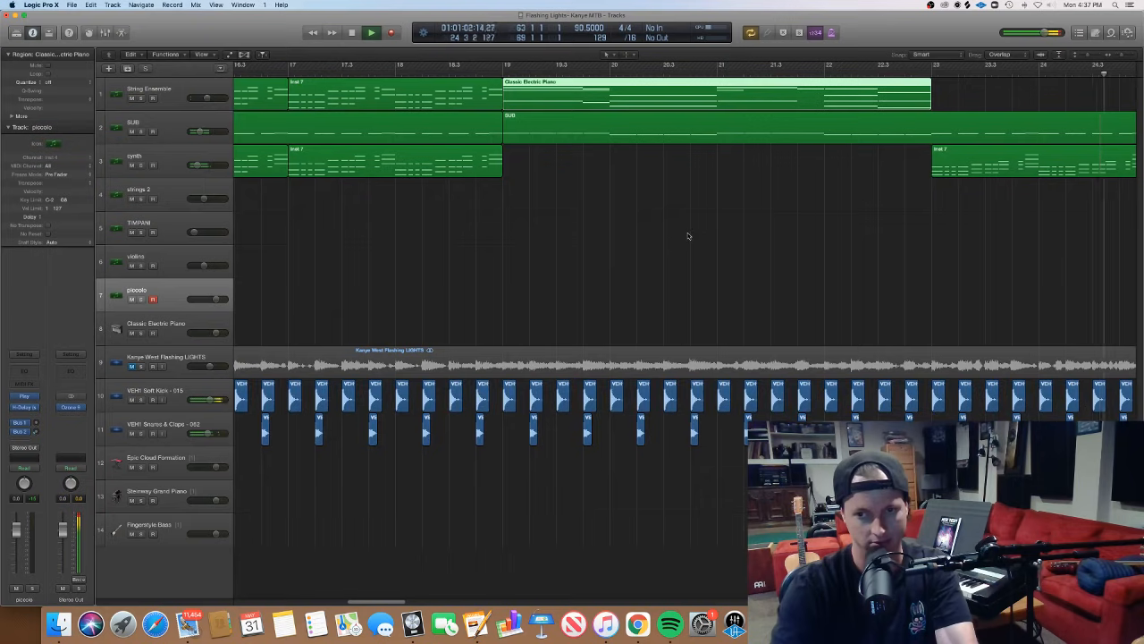
pyautogui.press('super+Left')
pyautogui.press('super+Left')
pyautogui.press('super+Left')
pyautogui.press('super+Left')
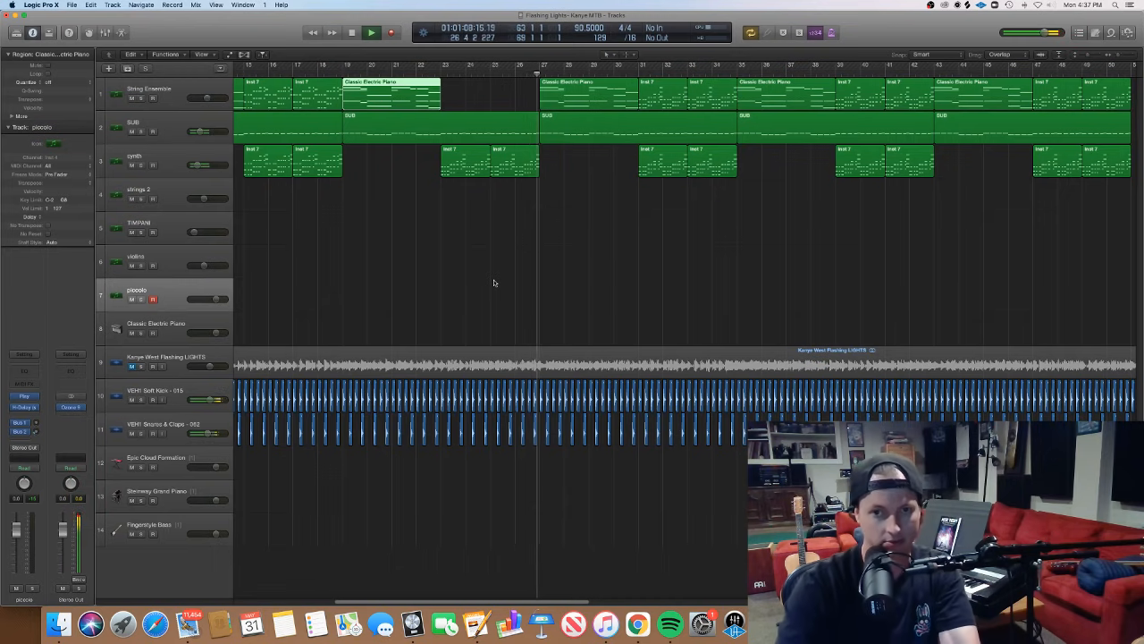
# - With playback stopped at bar 27, highlight the String Ensemble, SUB and synth regions from there onward, then clear the selection
pyautogui.click(627, 268)
pyautogui.press('super+Left')
pyautogui.press('super+Left')
pyautogui.press('super+Left')
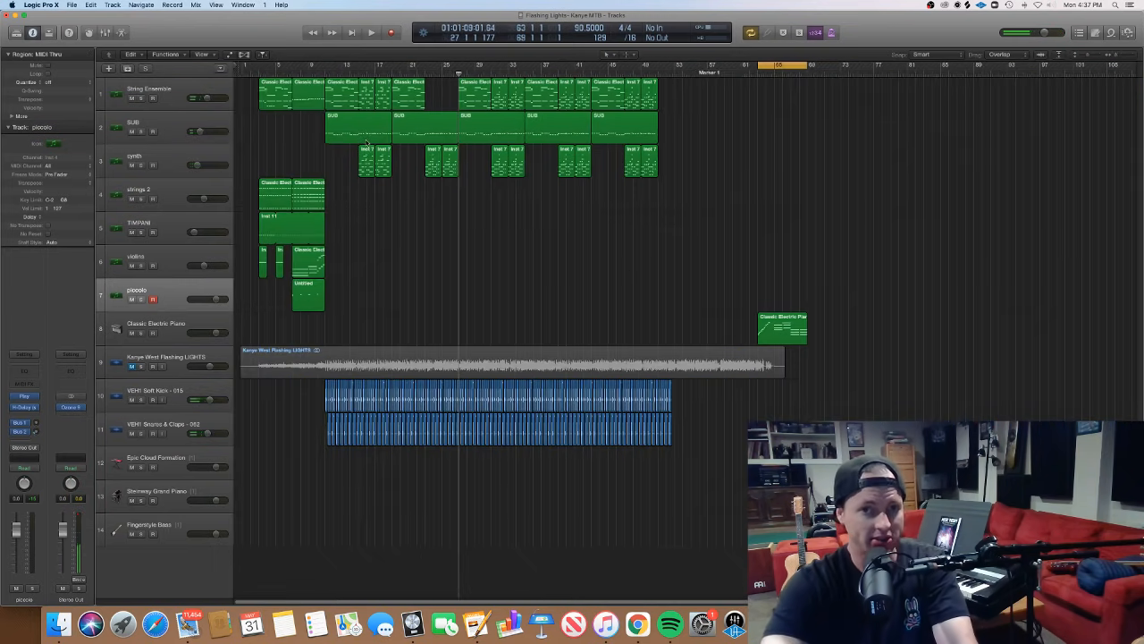
pyautogui.moveTo(719, 193); pyautogui.dragTo(475, 92)
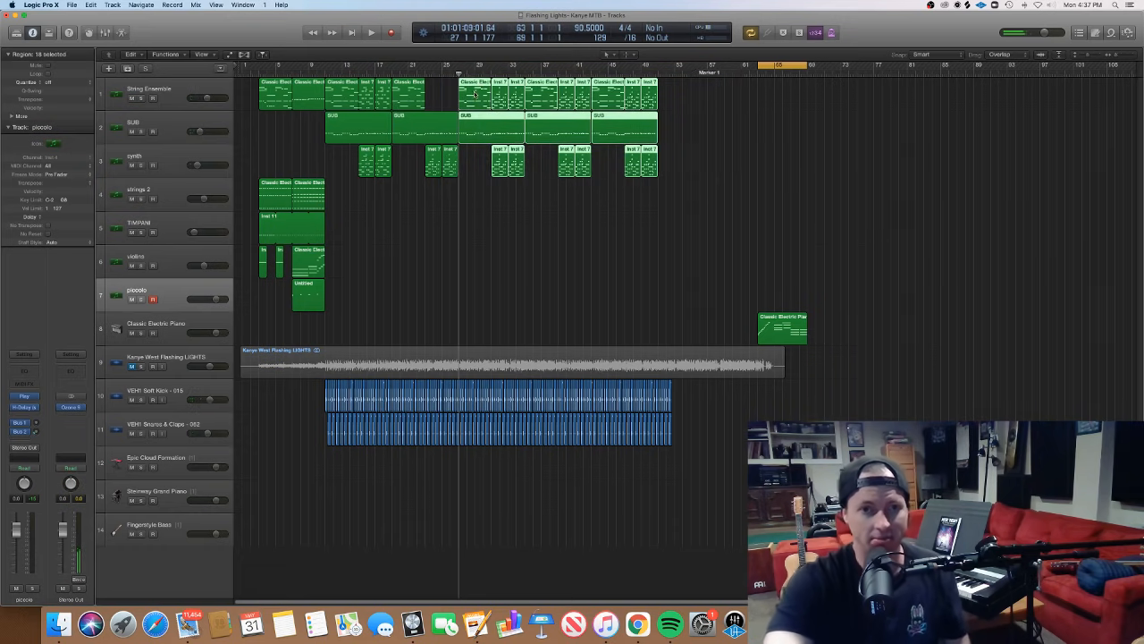
pyautogui.click(585, 304)
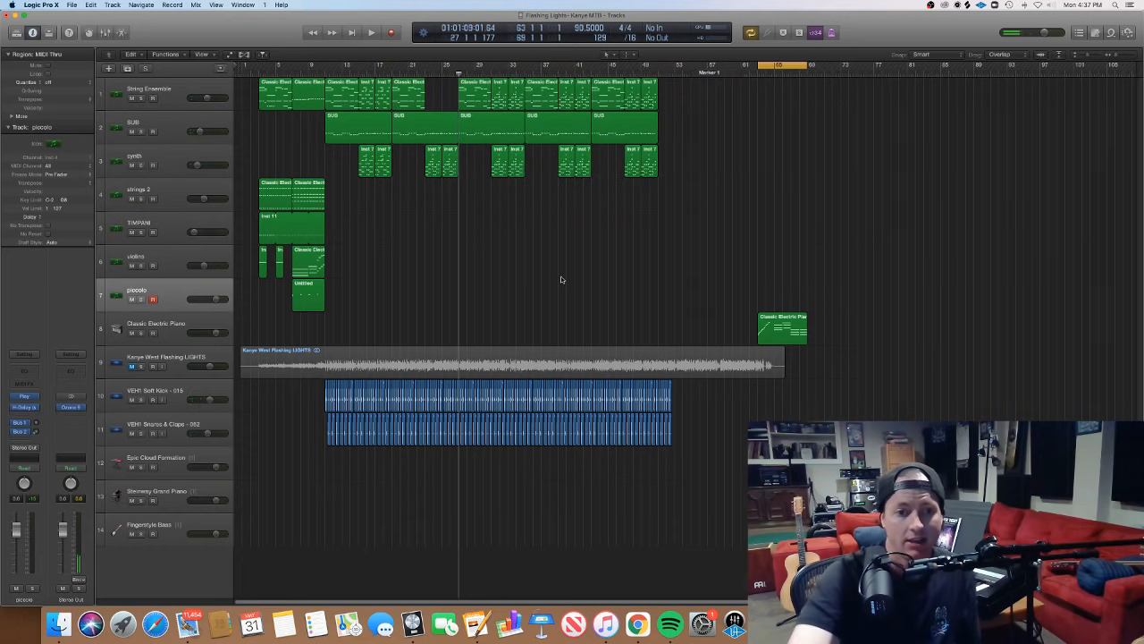